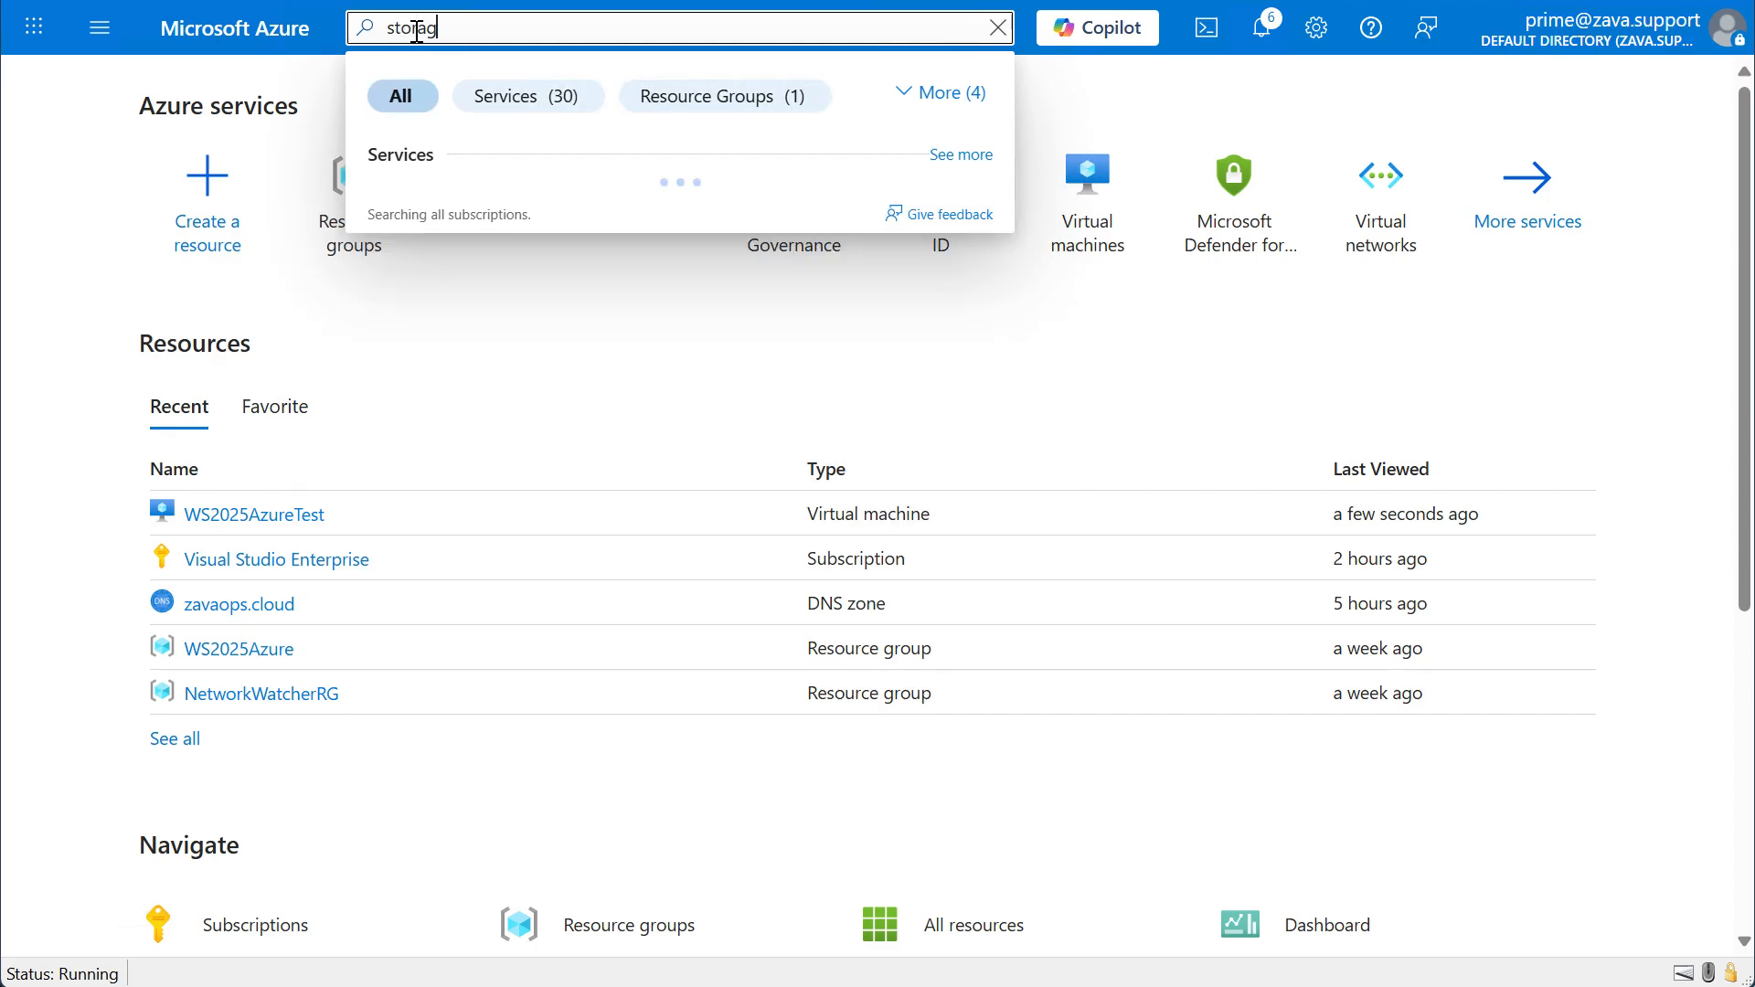
Start creating a new storage account and assign it to the zavastorage resource group.
left_click(416, 208)
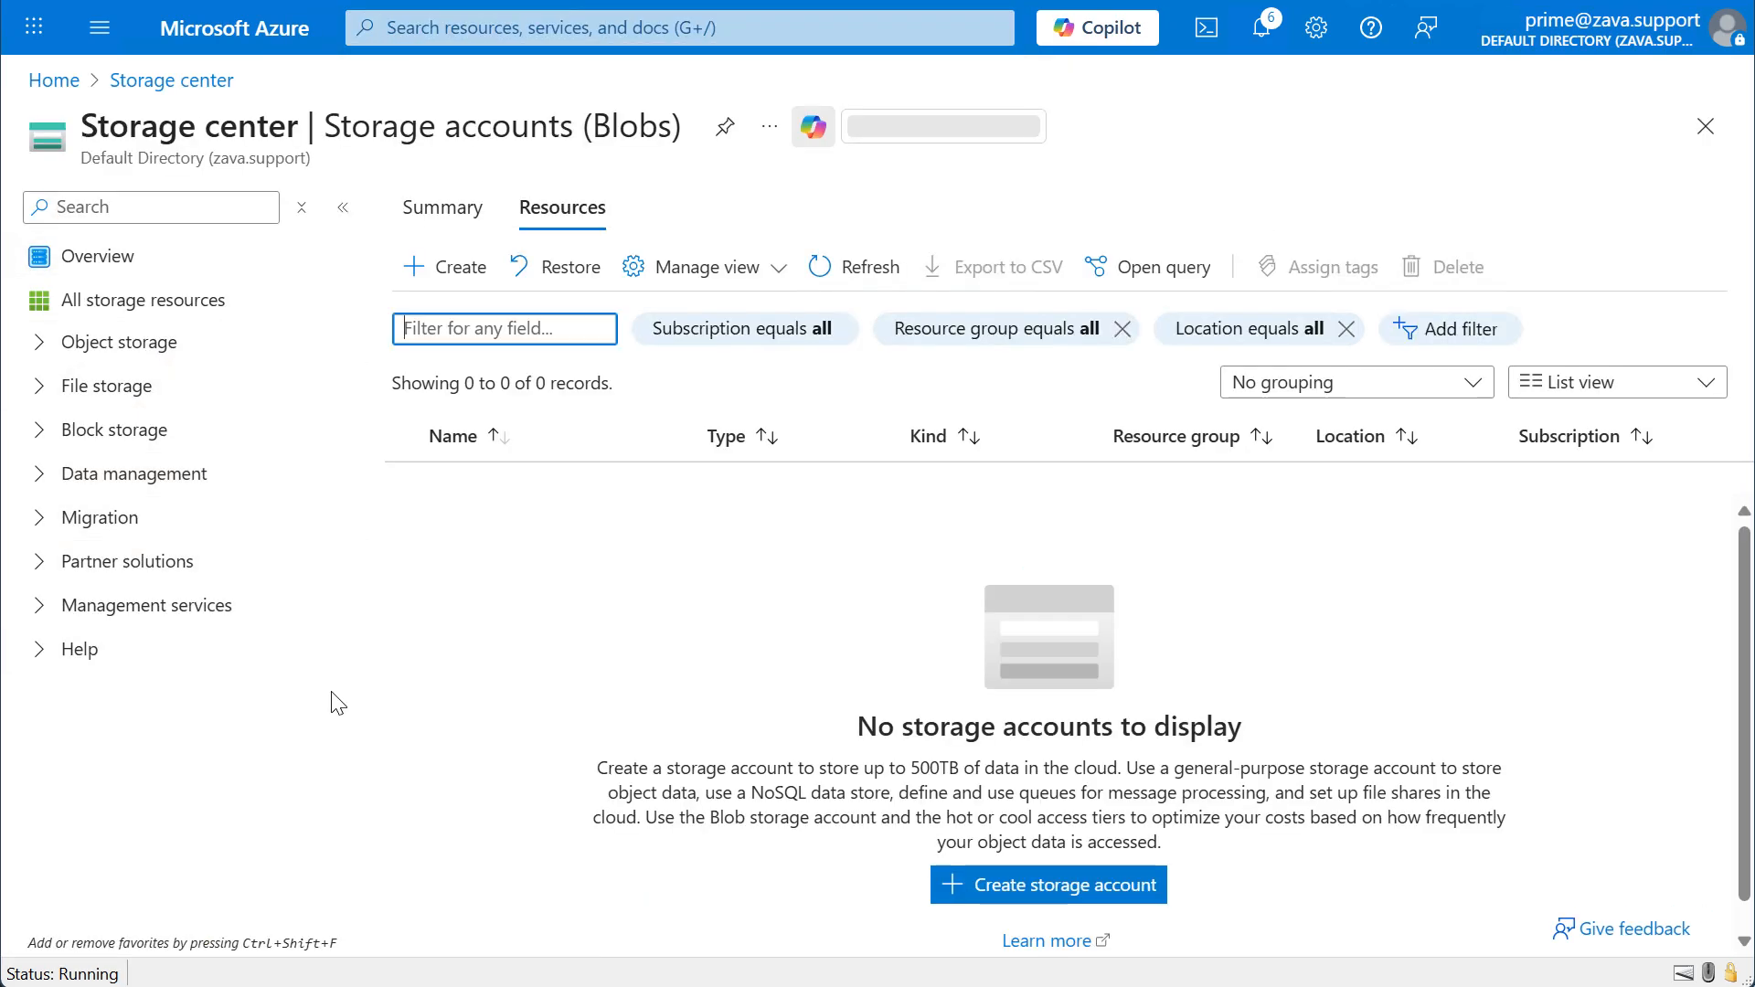
left_click(934, 880)
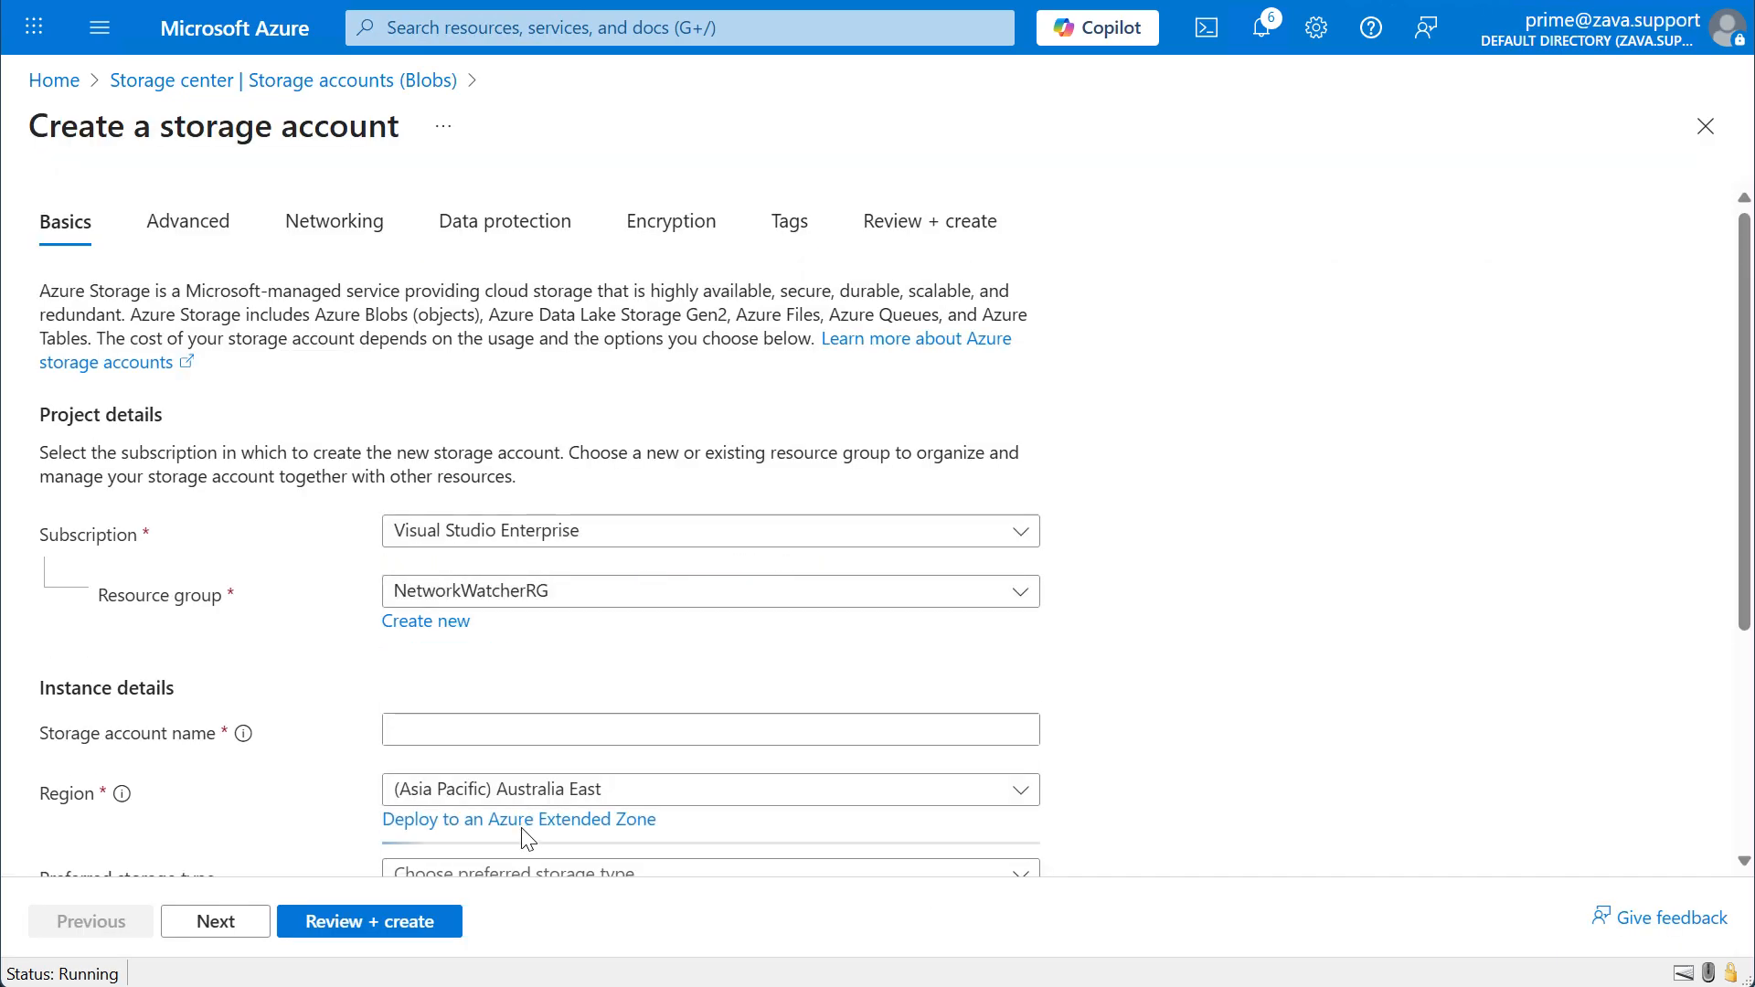
left_click(628, 600)
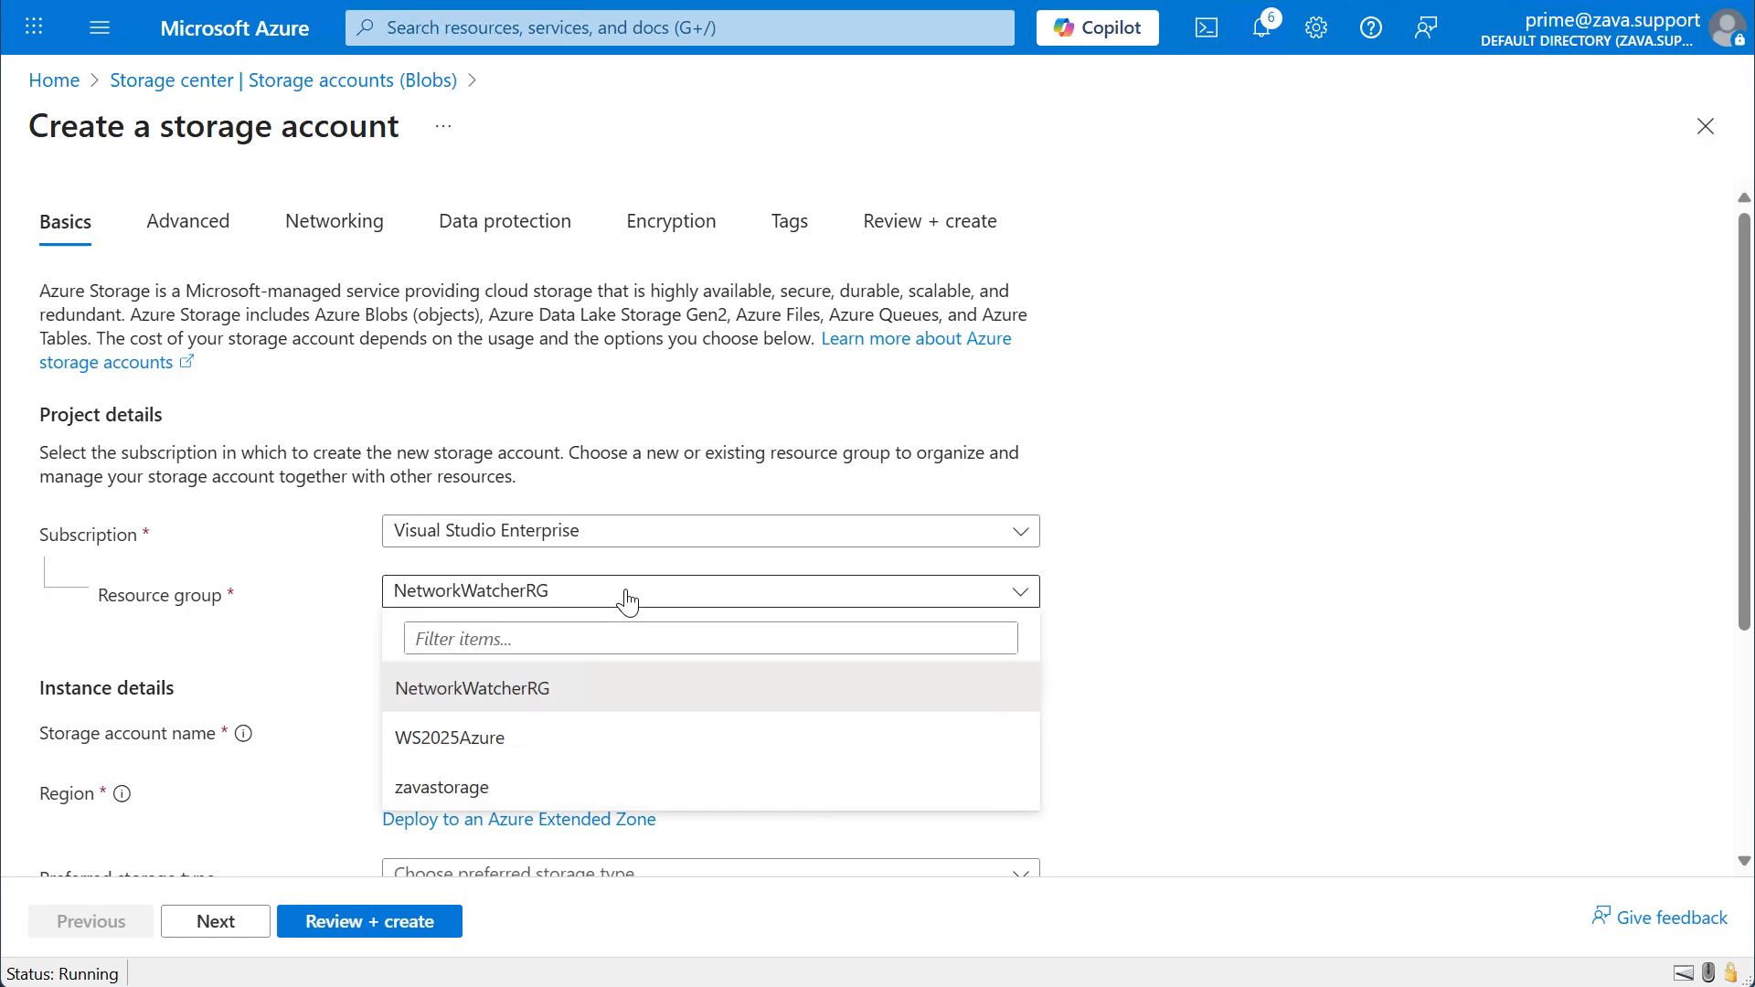
left_click(571, 801)
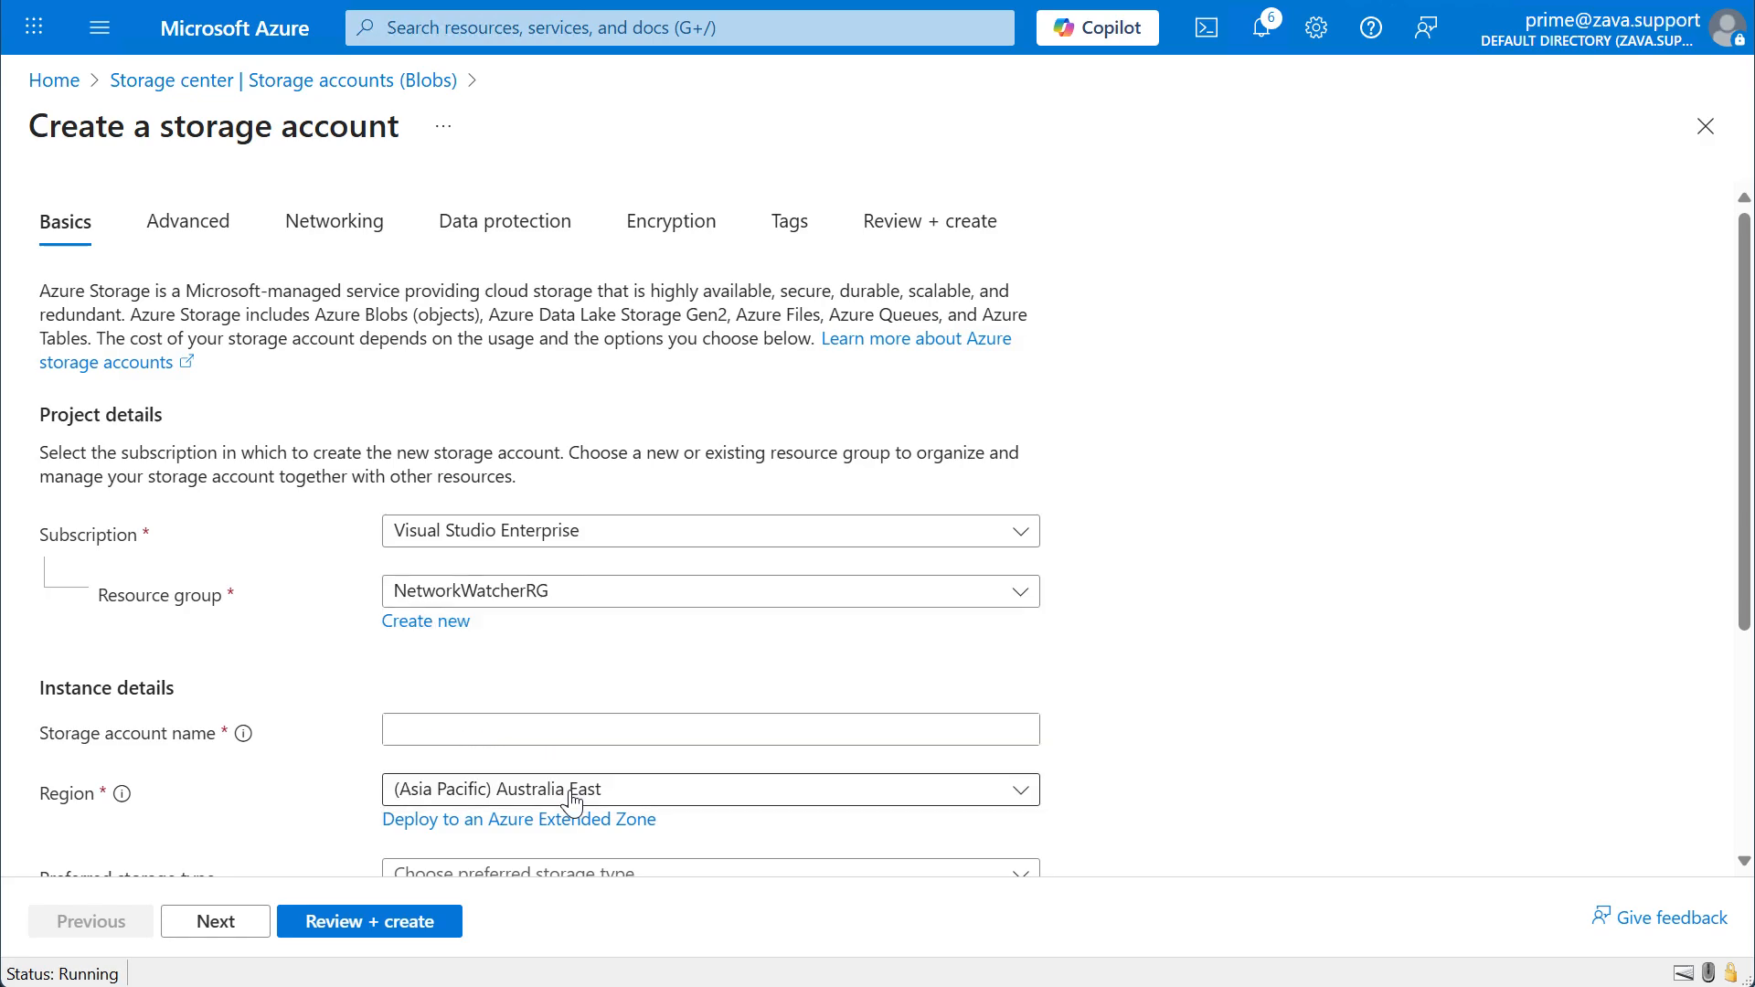
Name the new storage account zavastoragealpha.
left_click(472, 716)
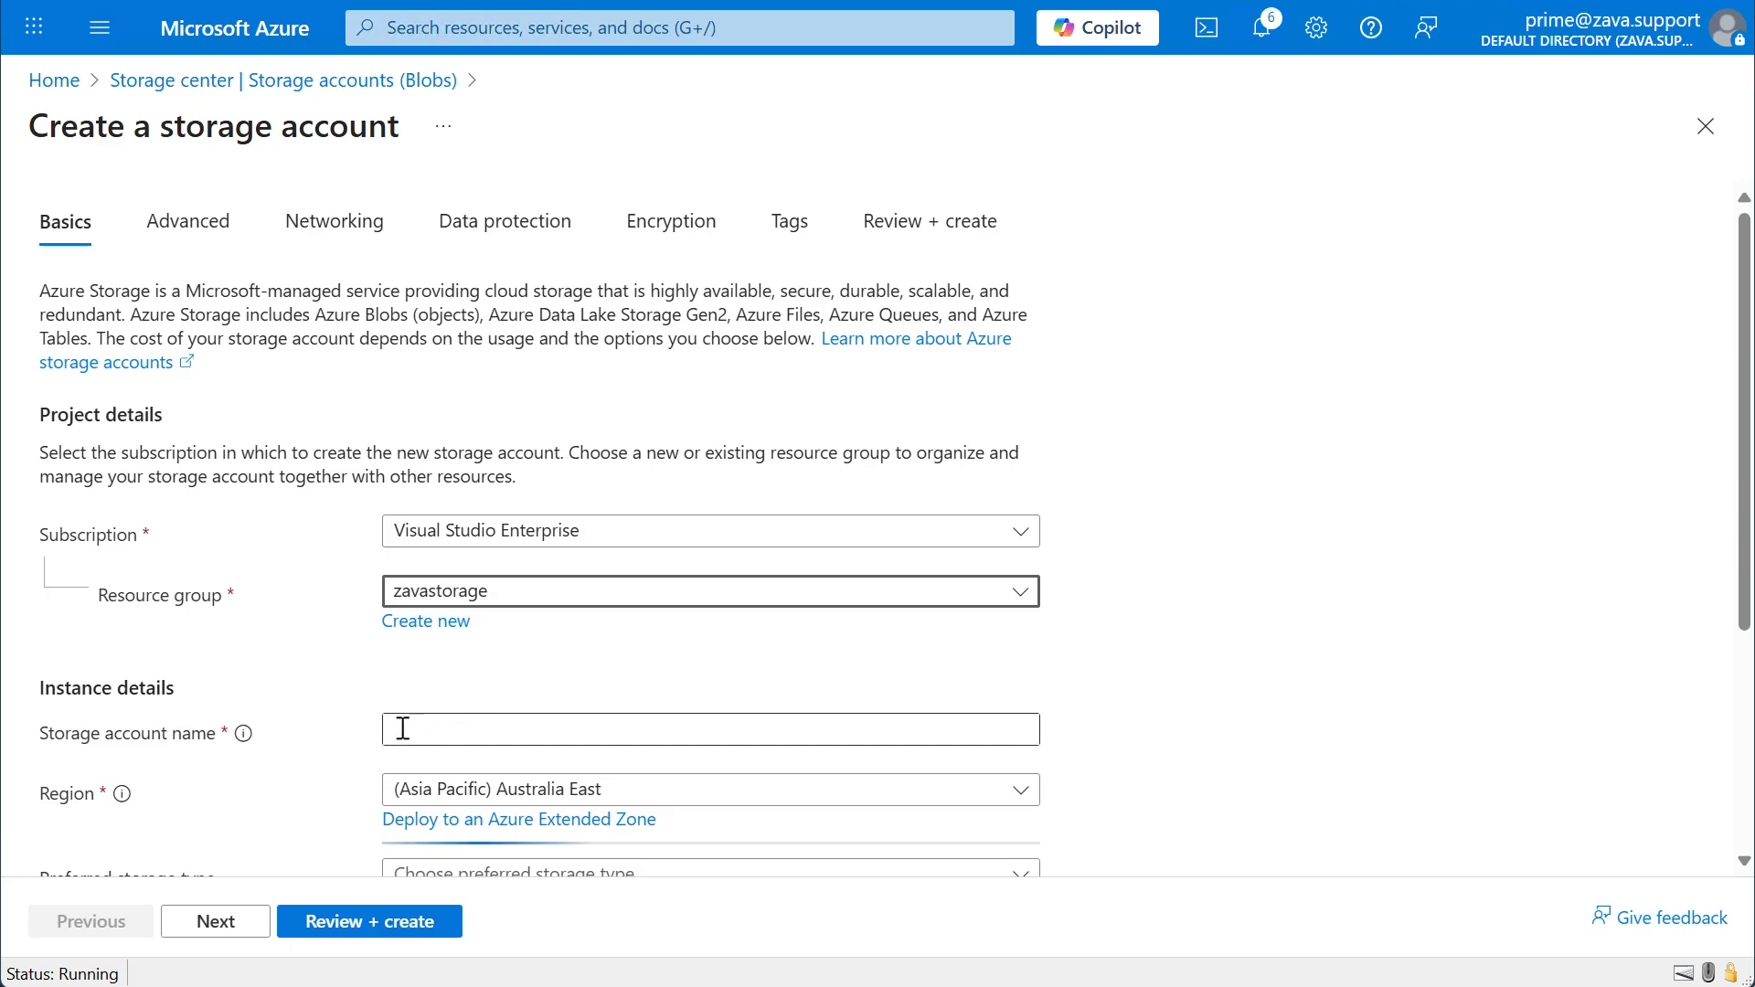
mouse_move(241, 743)
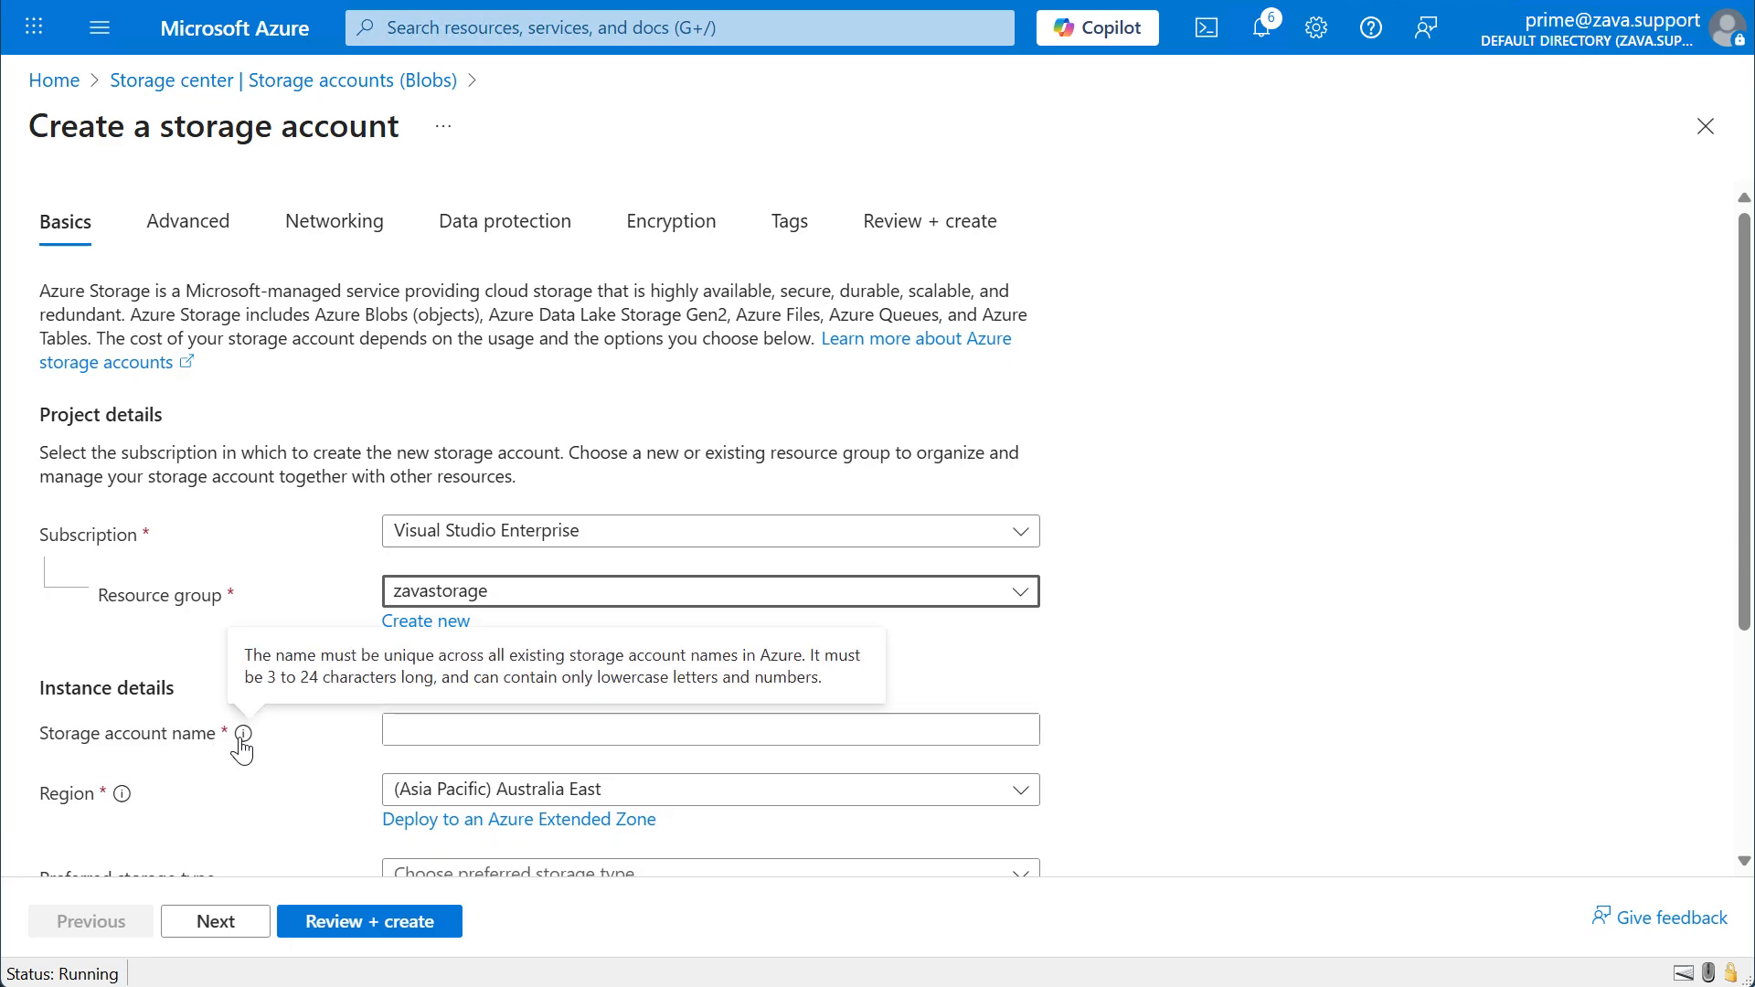
left_click(444, 730)
type("zavastoragealpha")
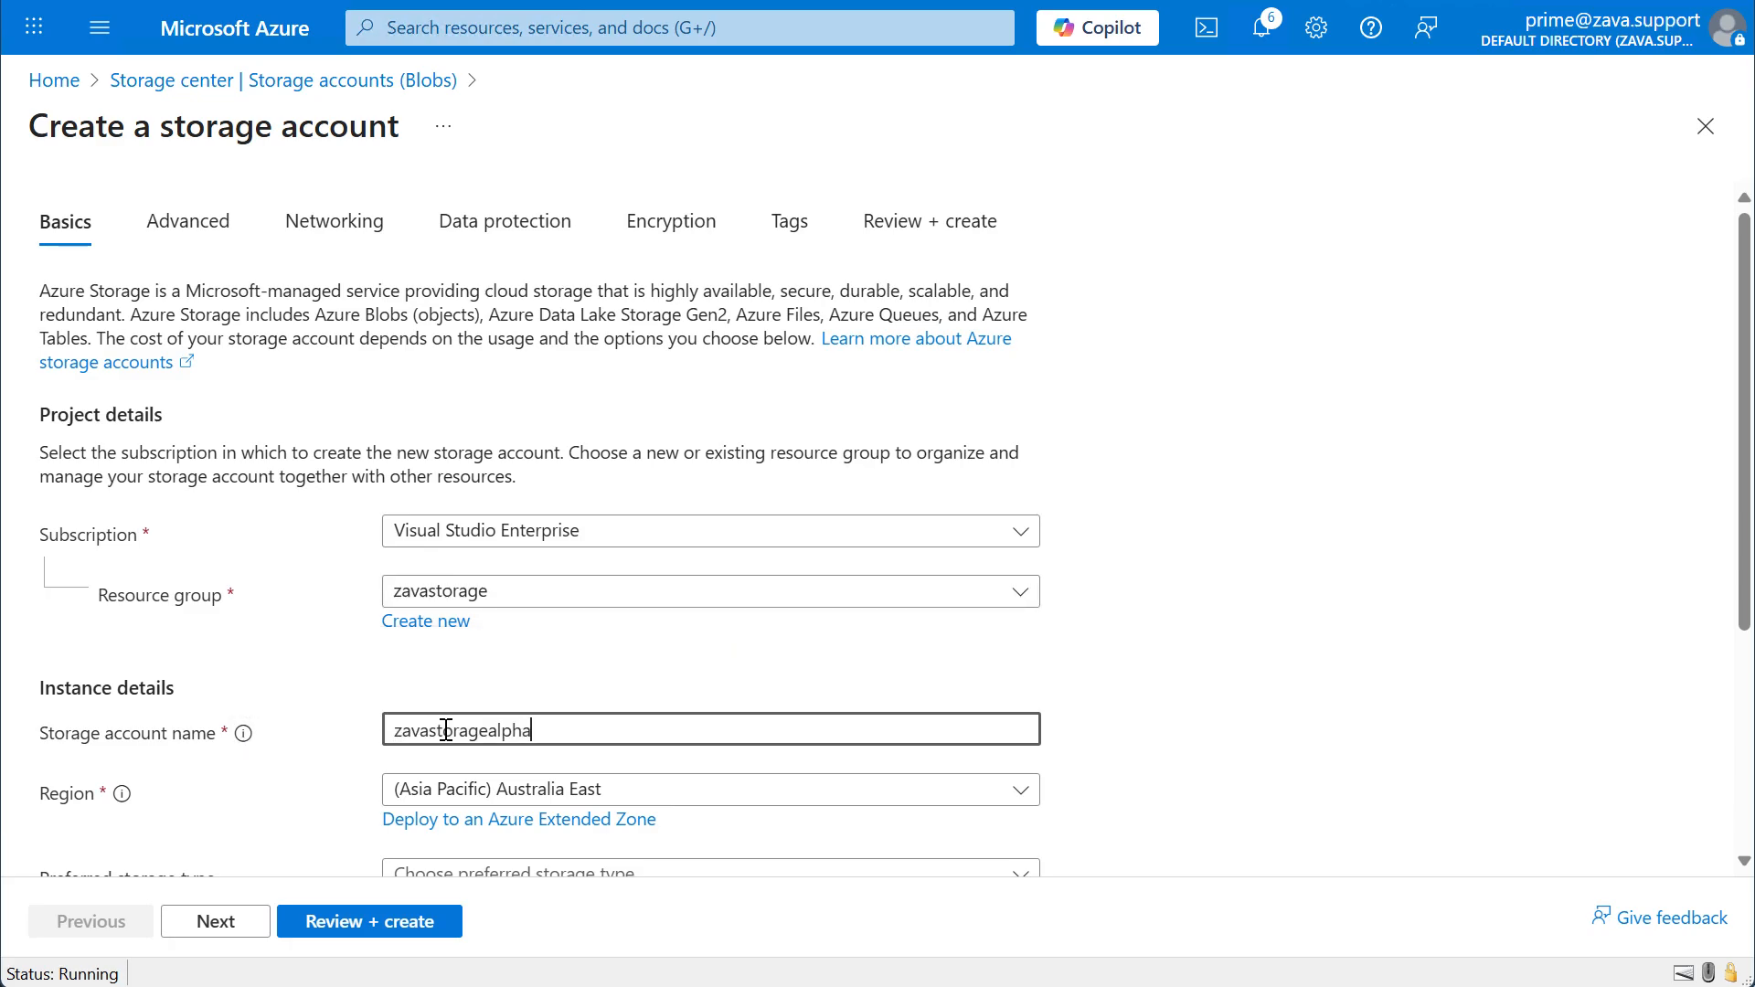
left_click(1211, 742)
Set the preferred storage type to Azure Files and the performance tier to Premium.
scroll(1211, 742, "down", 2)
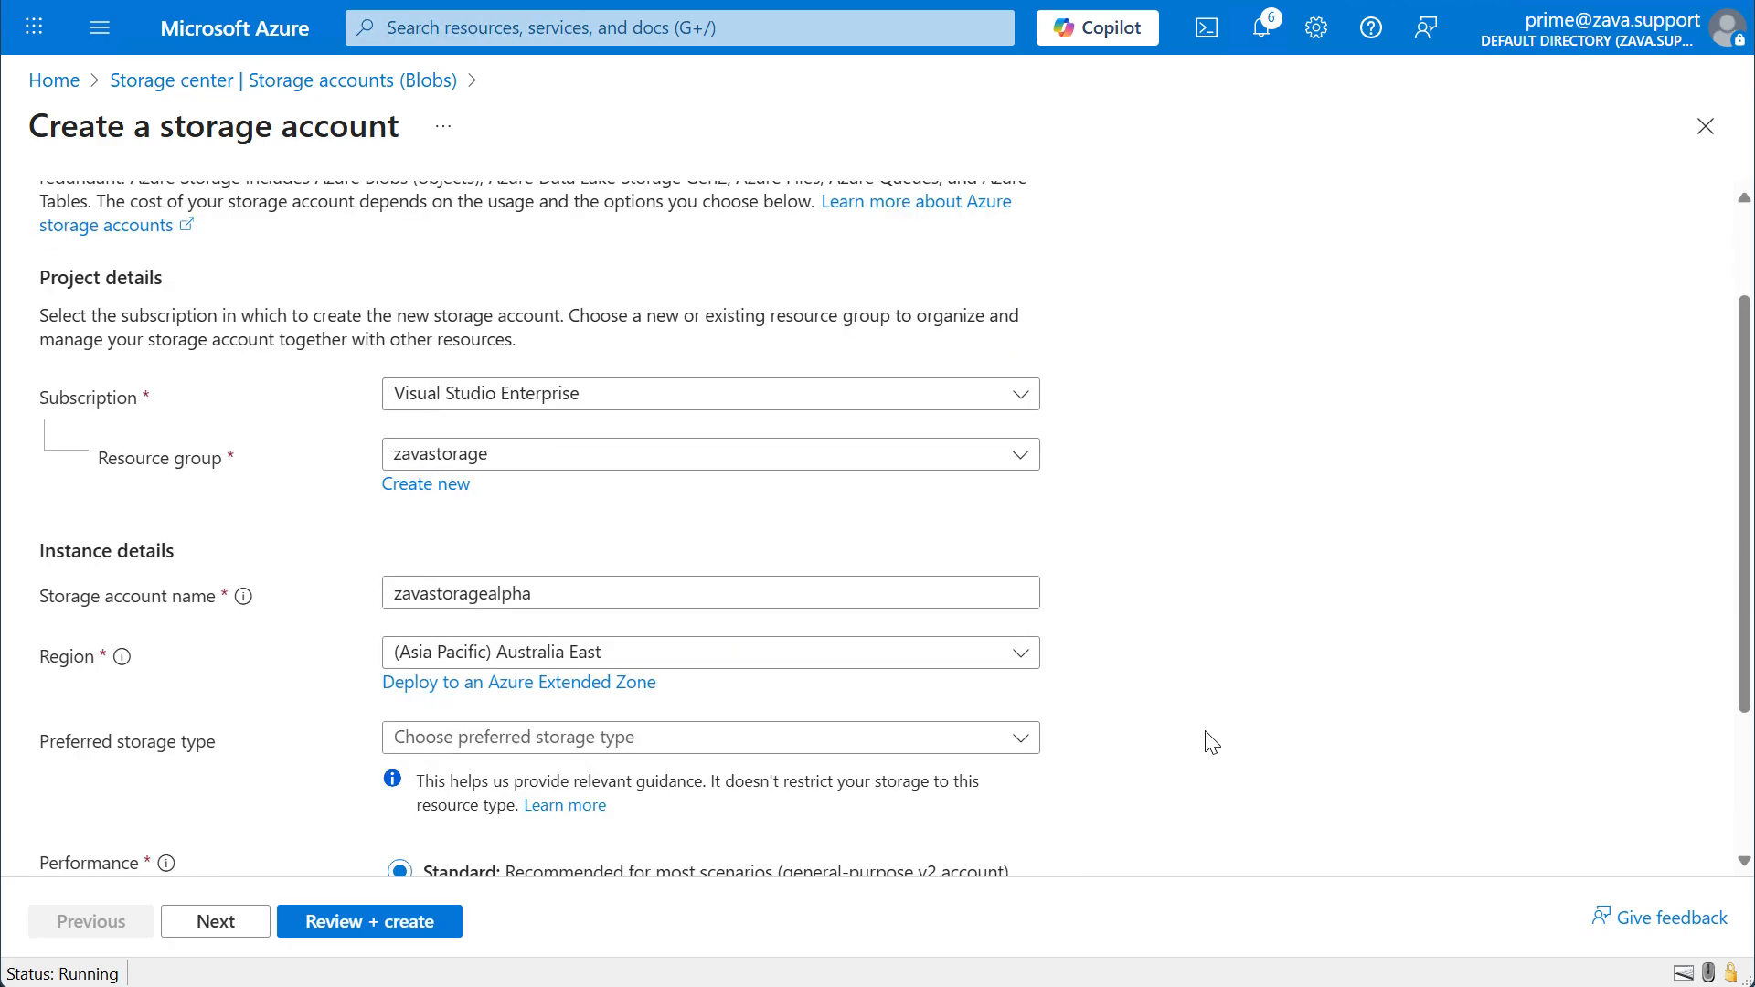
scroll(1211, 742, "down", 2)
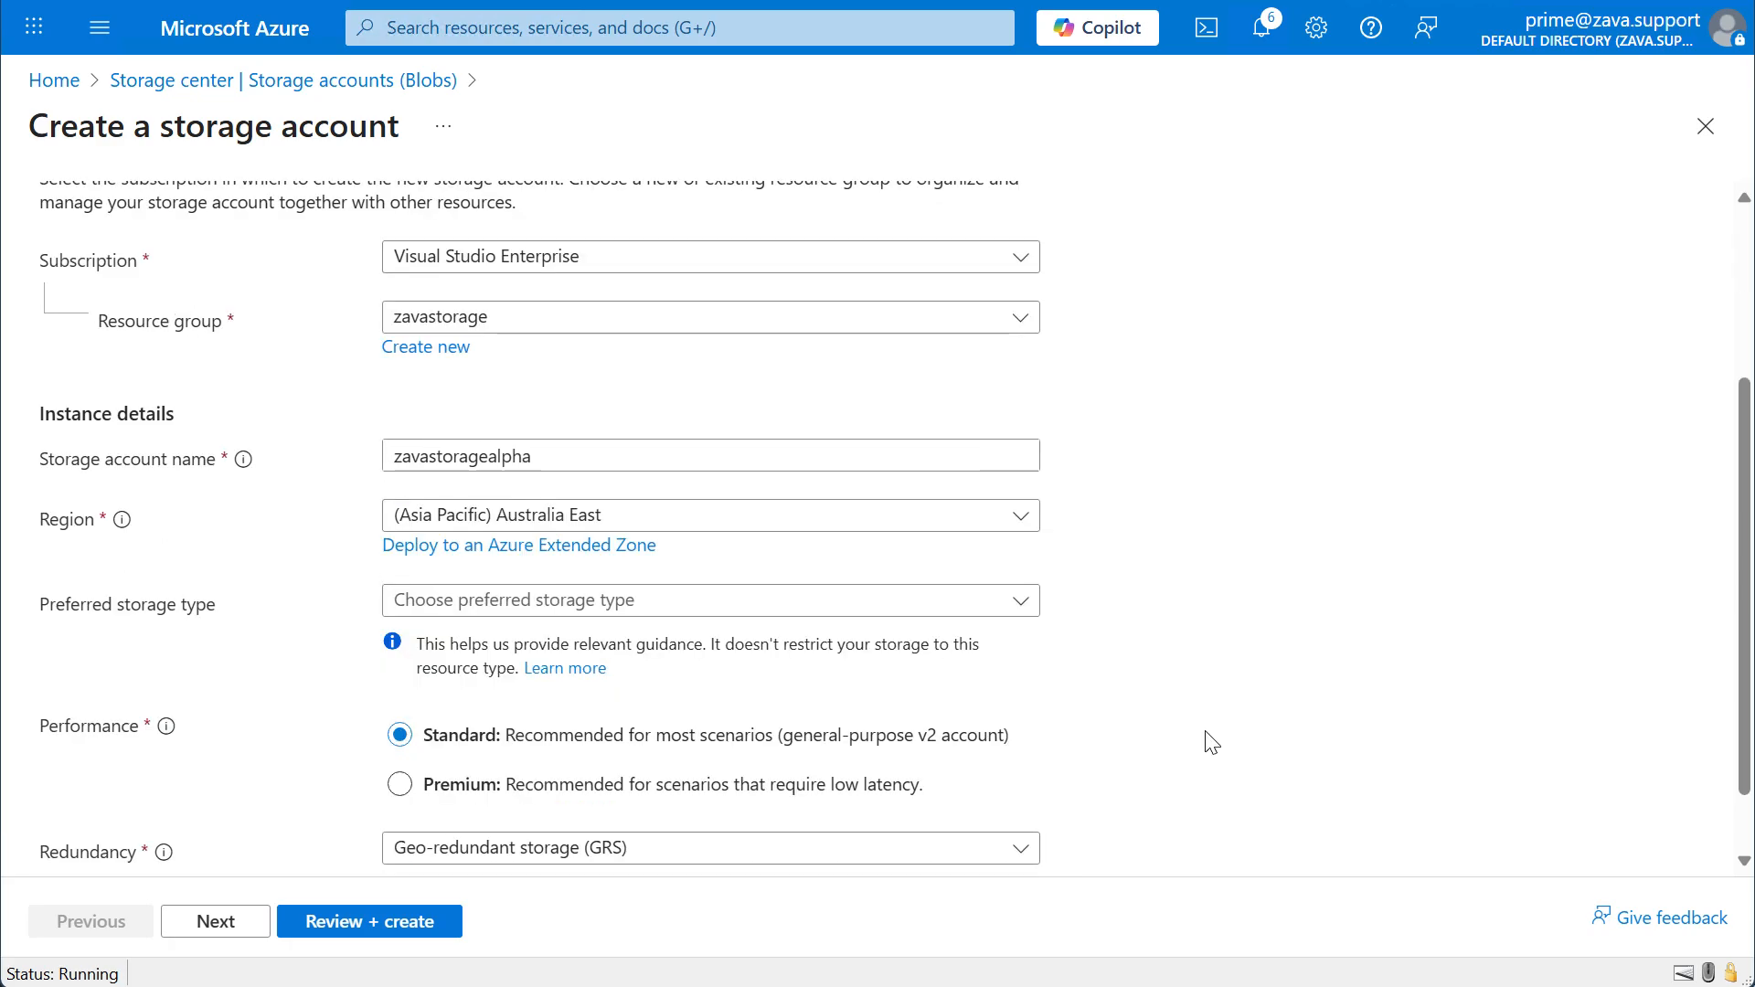
left_click(1012, 618)
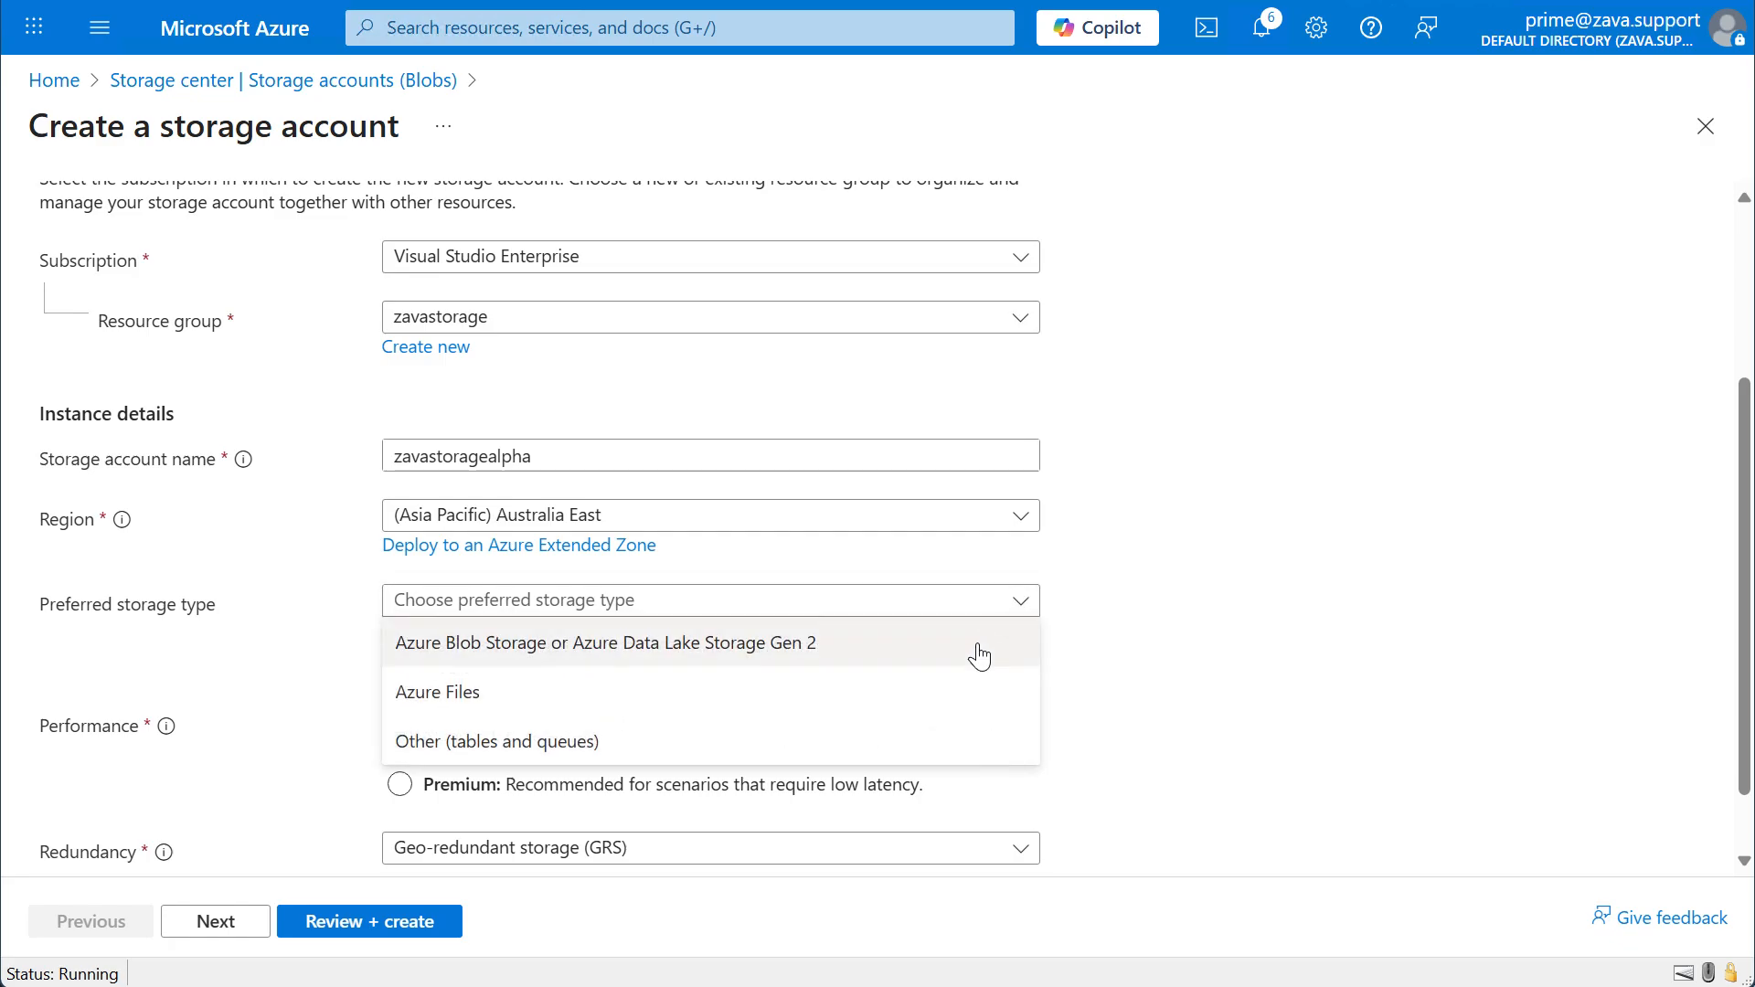
left_click(962, 710)
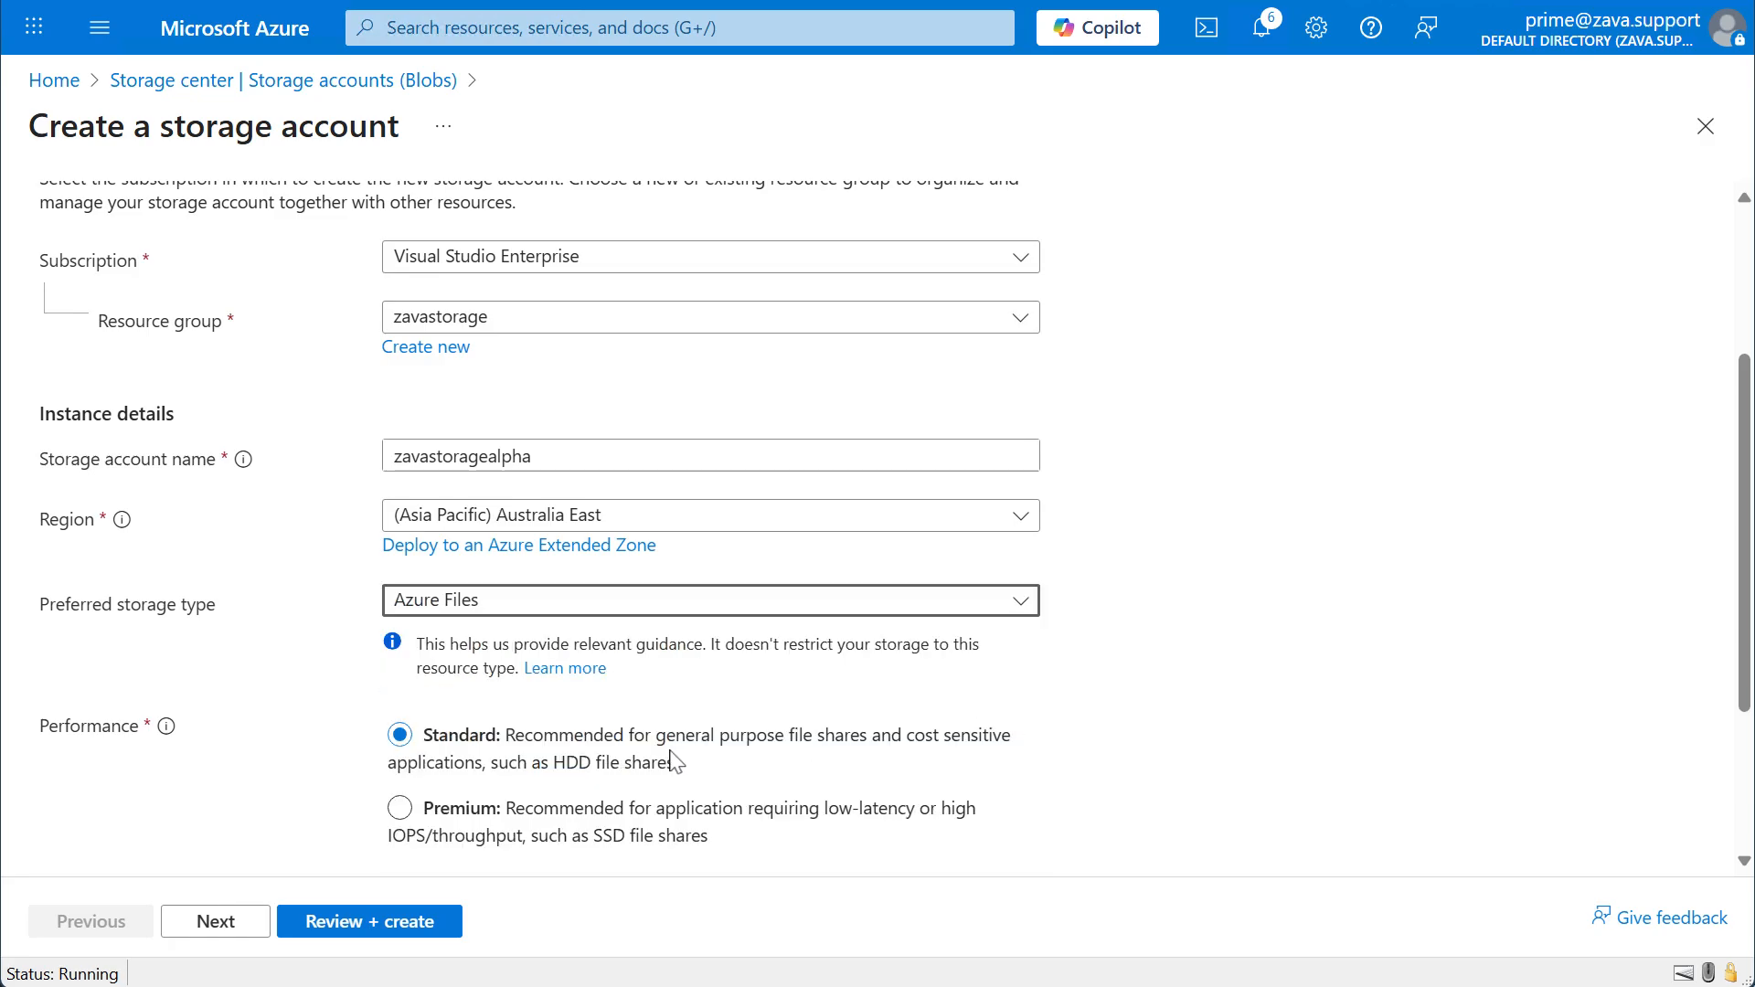
left_click(396, 821)
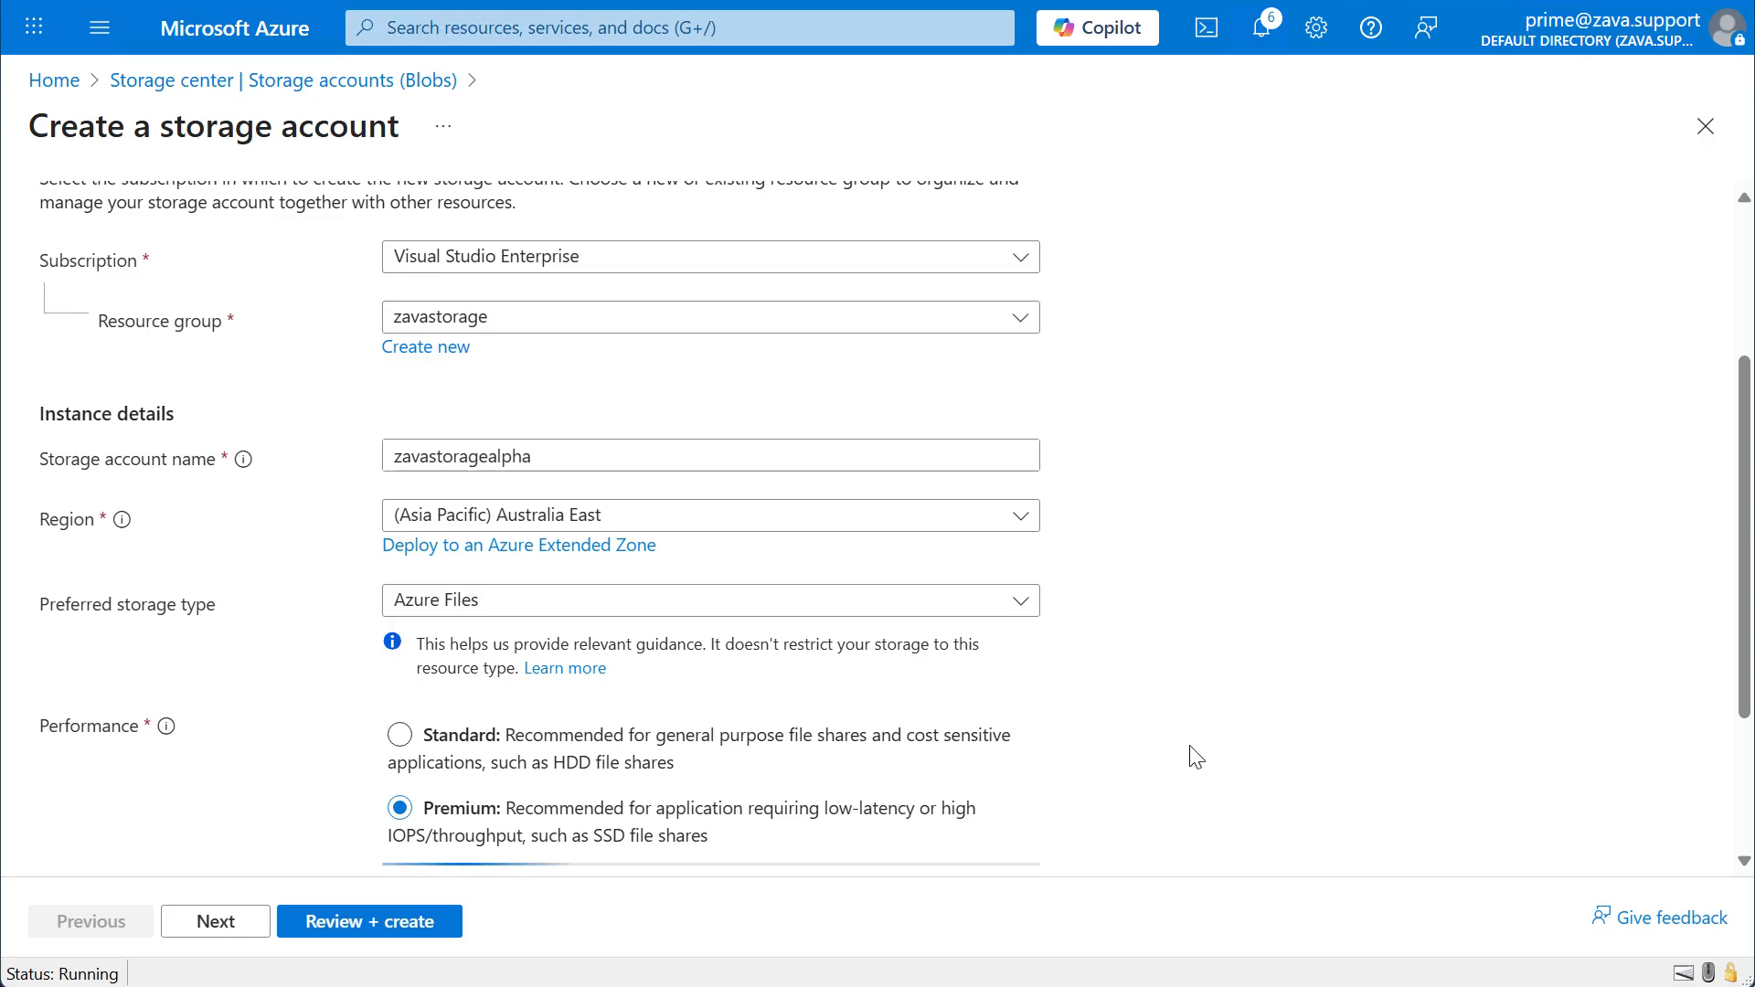
Keep Locally-redundant storage (LRS) as the redundancy option and continue to the advanced settings.
scroll(1188, 757, "down", 3)
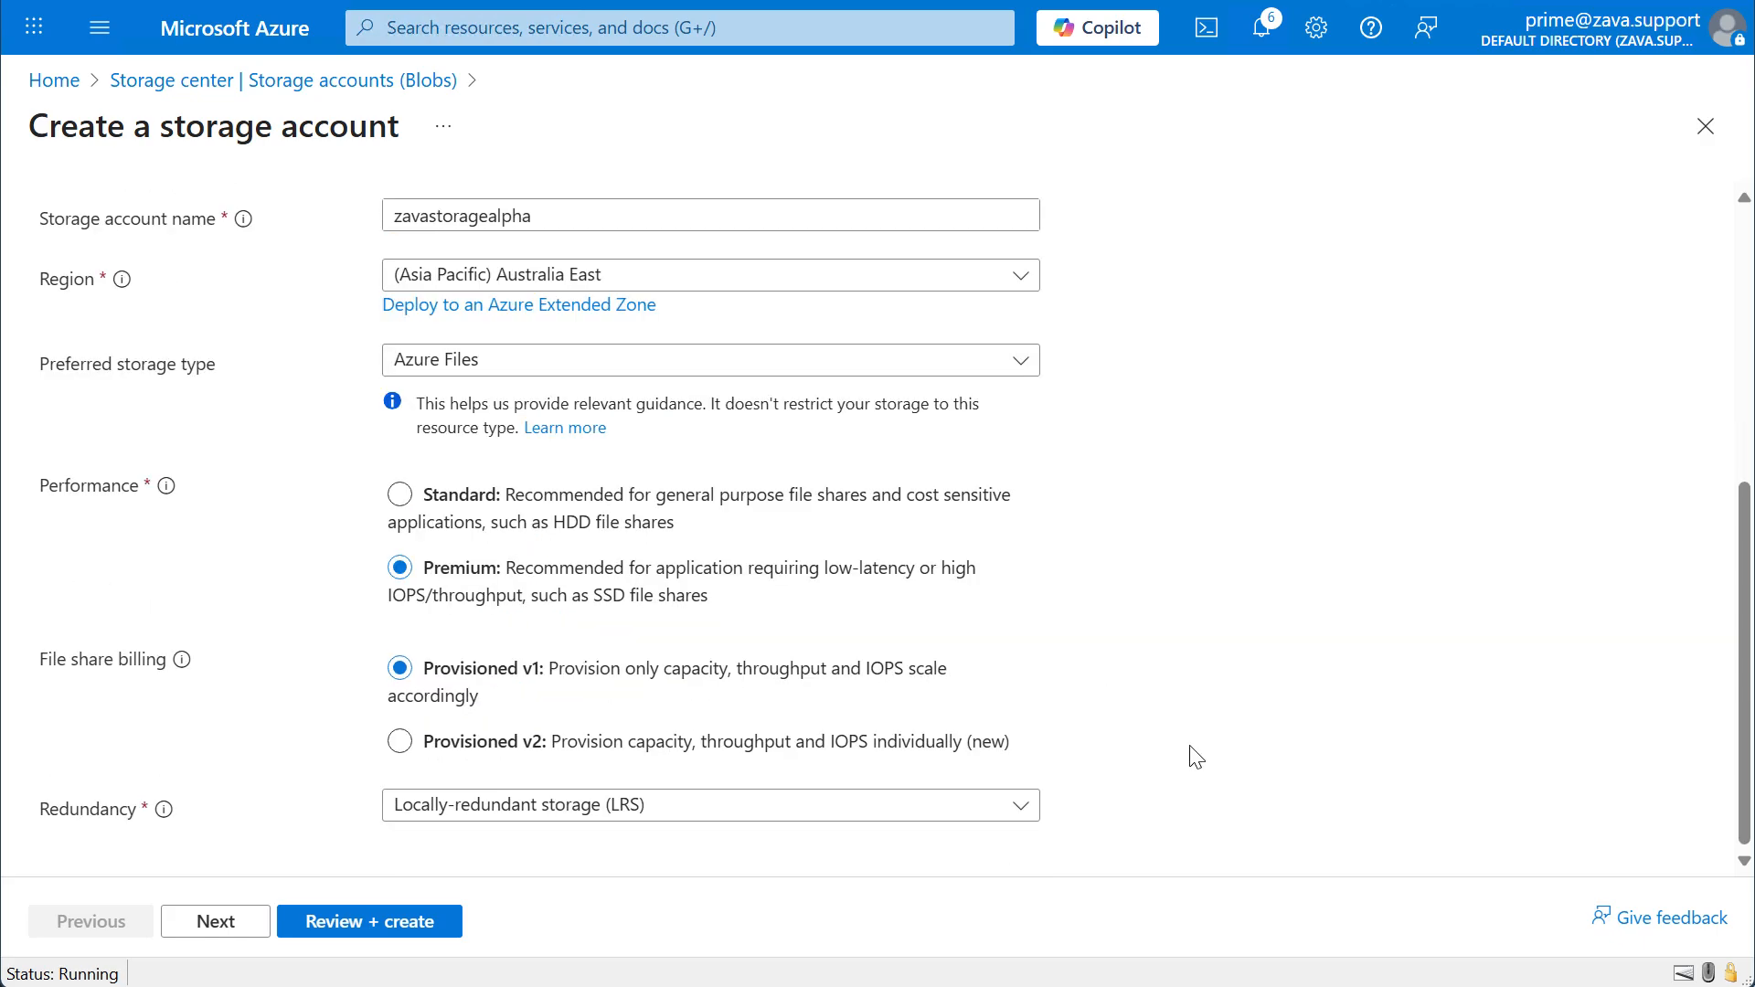
left_click(1005, 809)
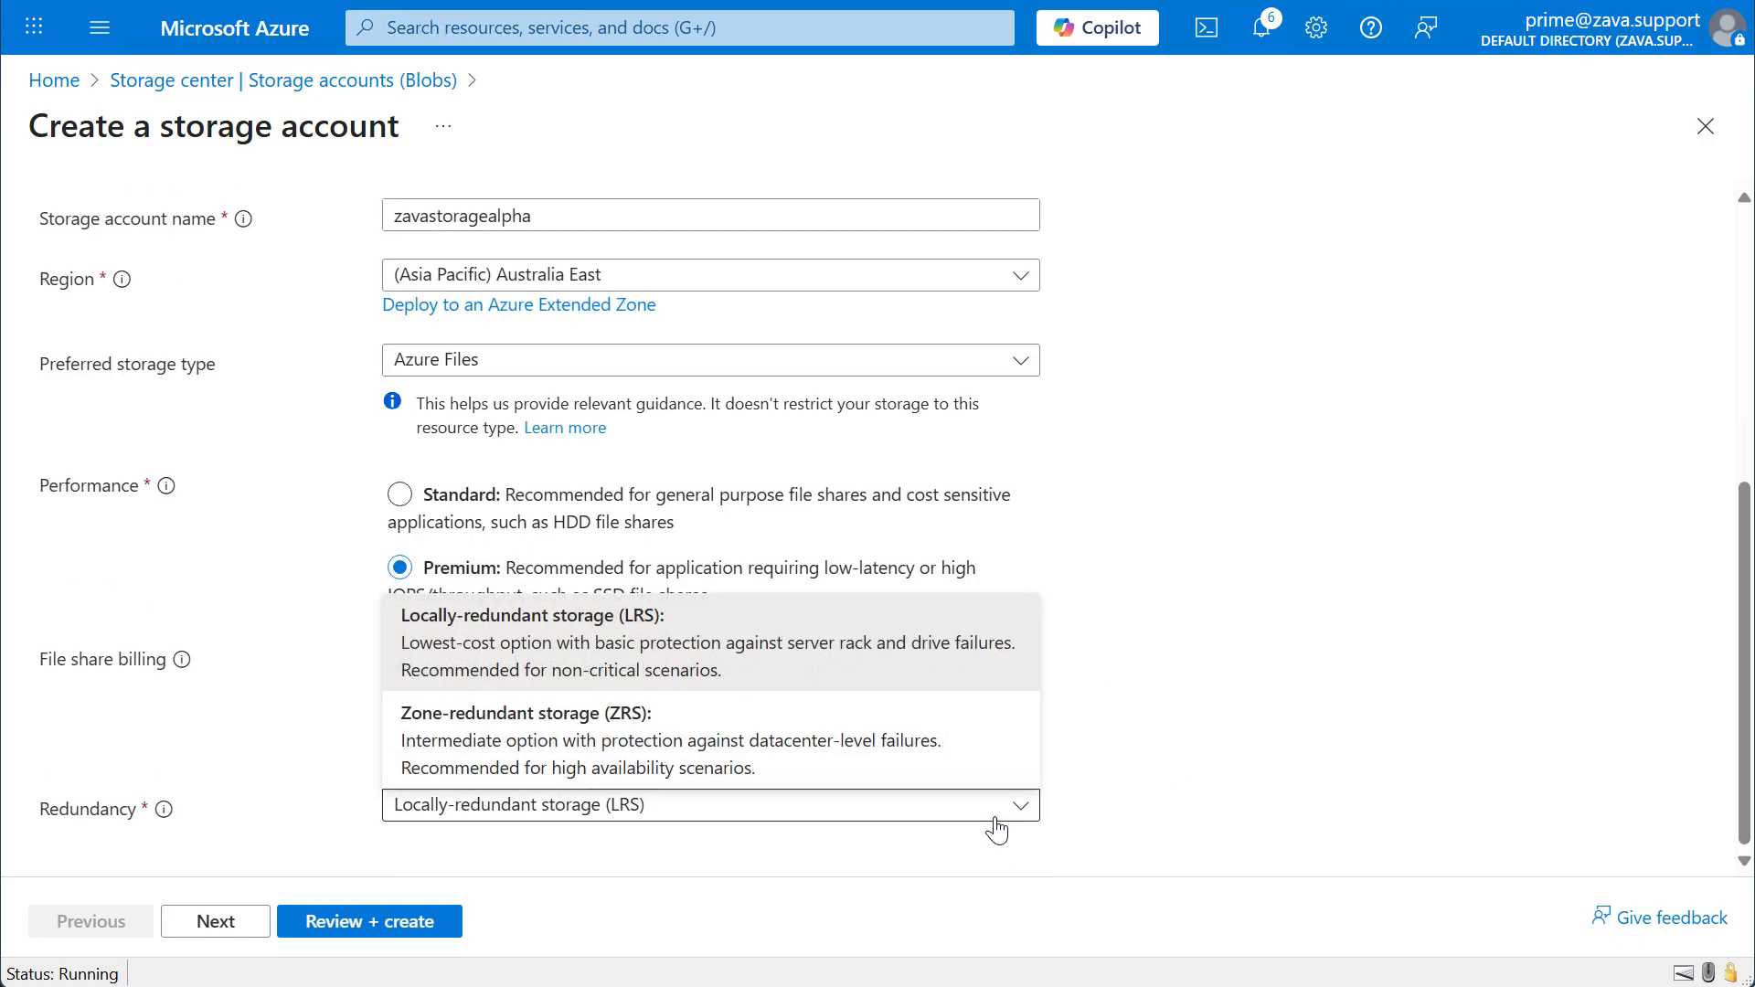
left_click(995, 826)
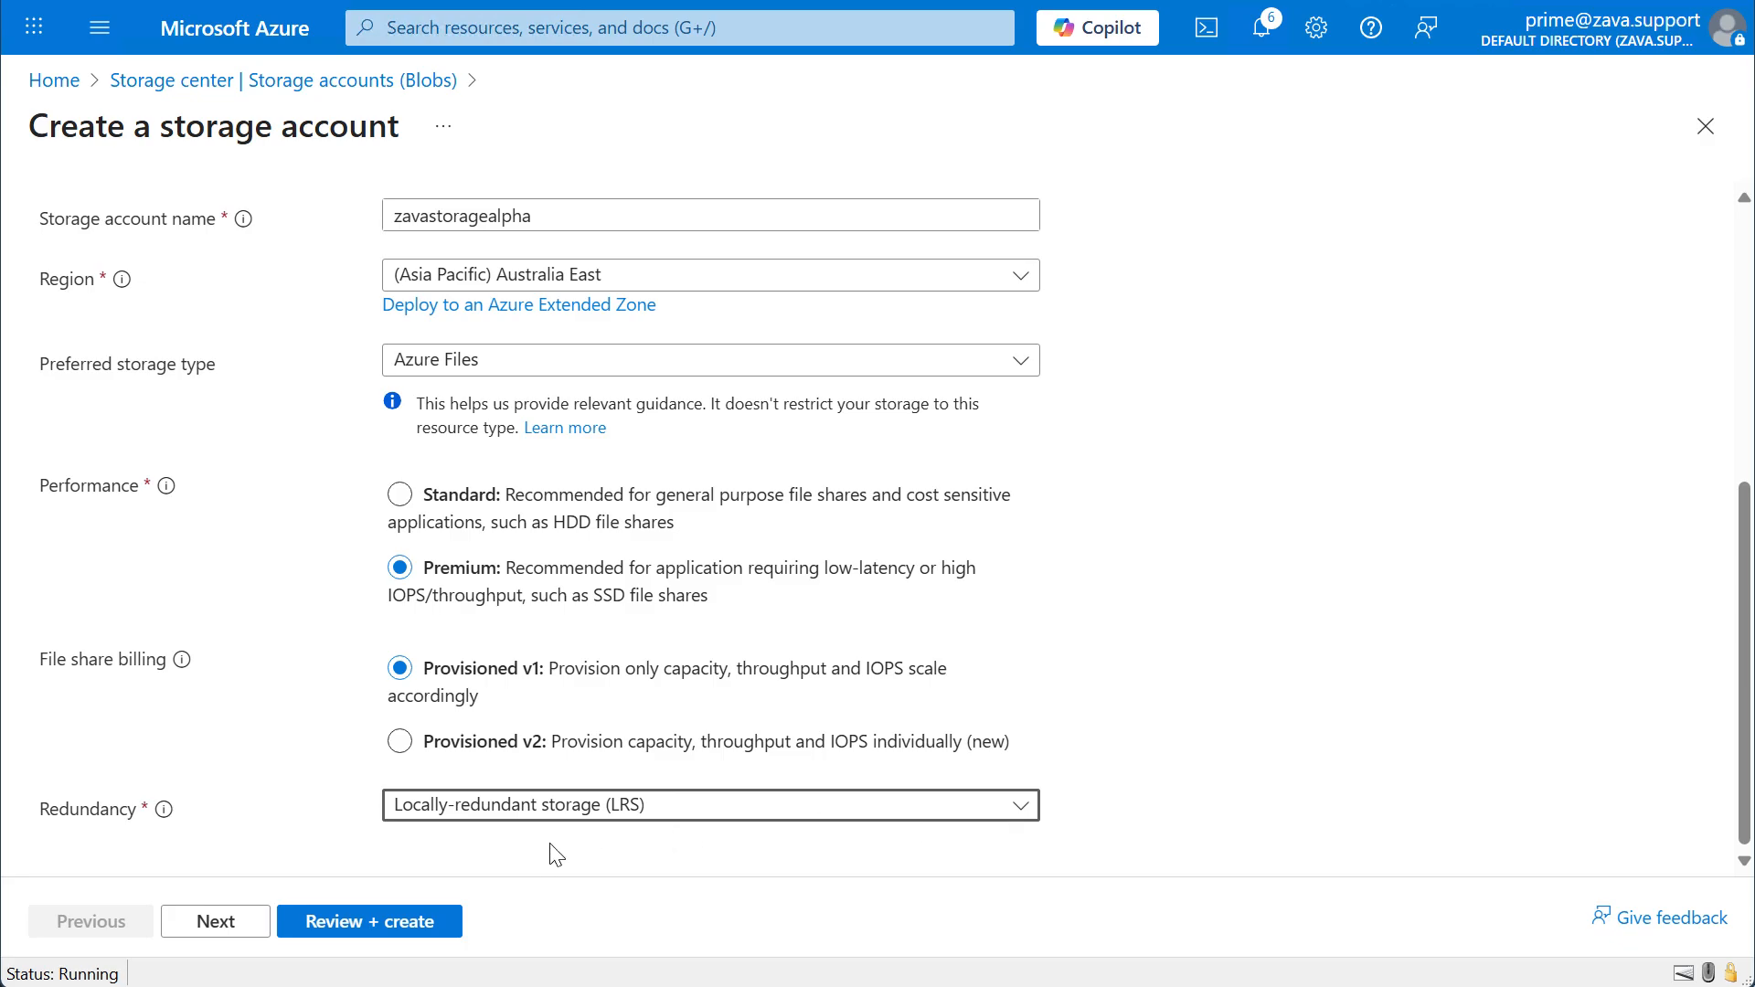
left_click(231, 922)
Review the advanced settings, keep their defaults and continue to the networking settings.
scroll(294, 709, "down", 3)
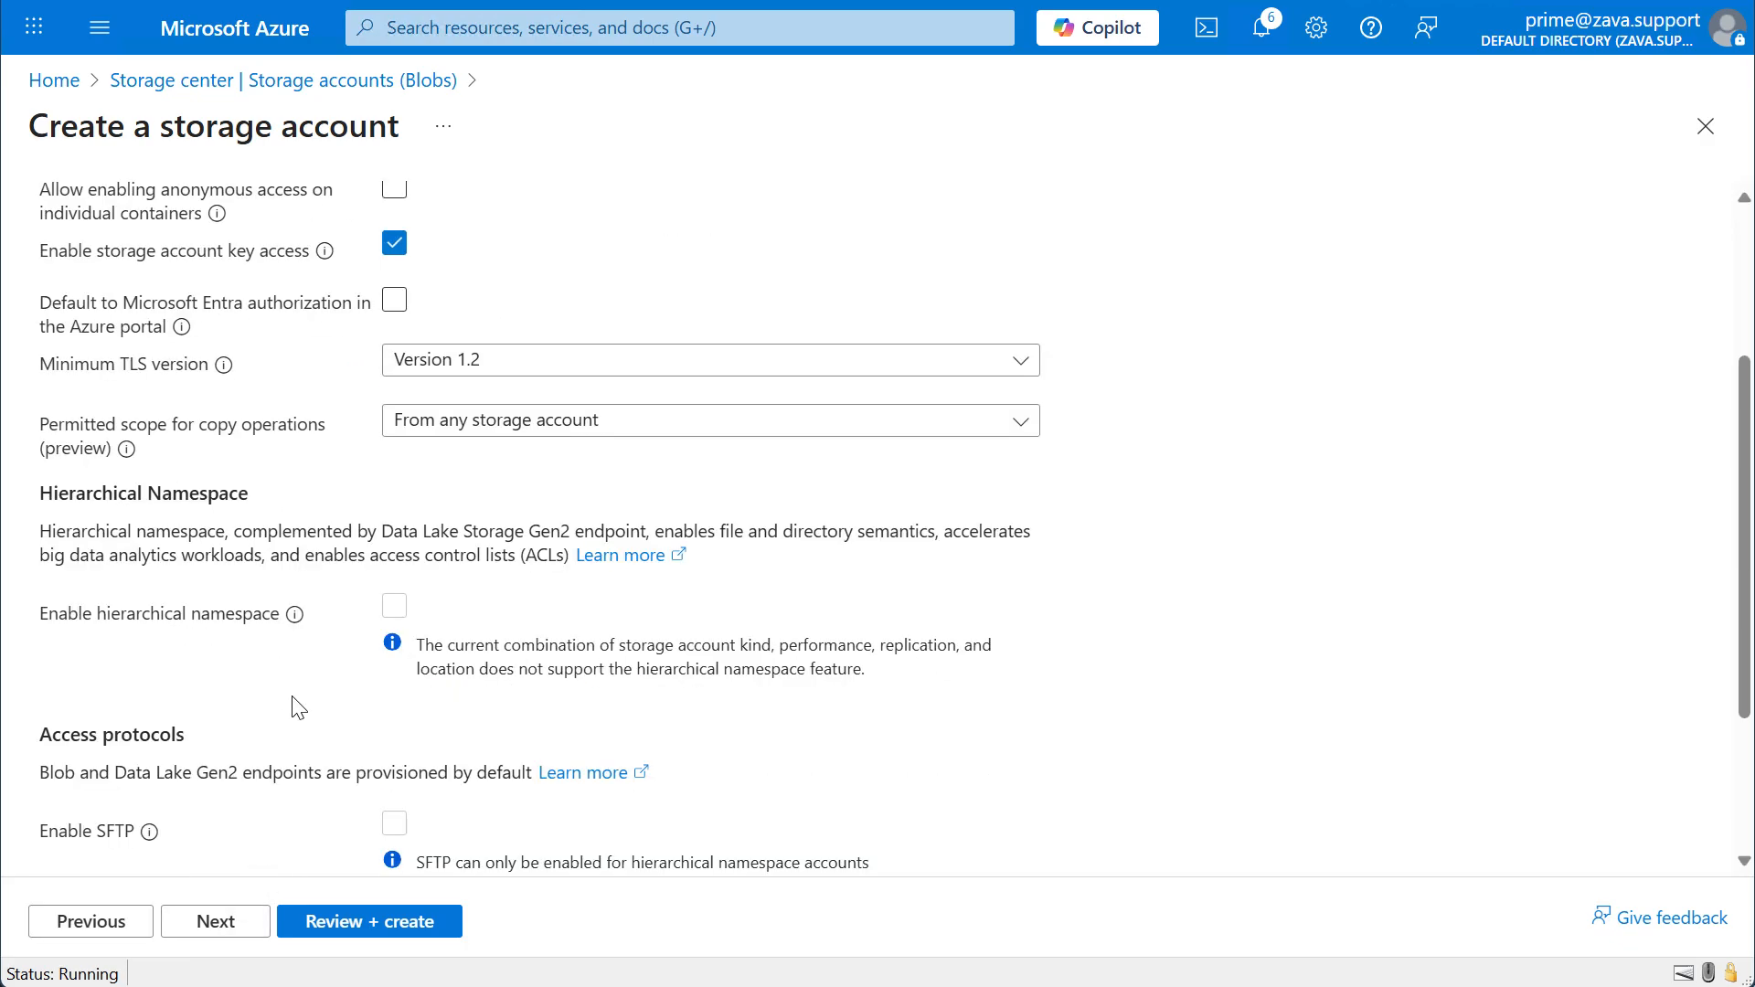
scroll(295, 709, "down", 2)
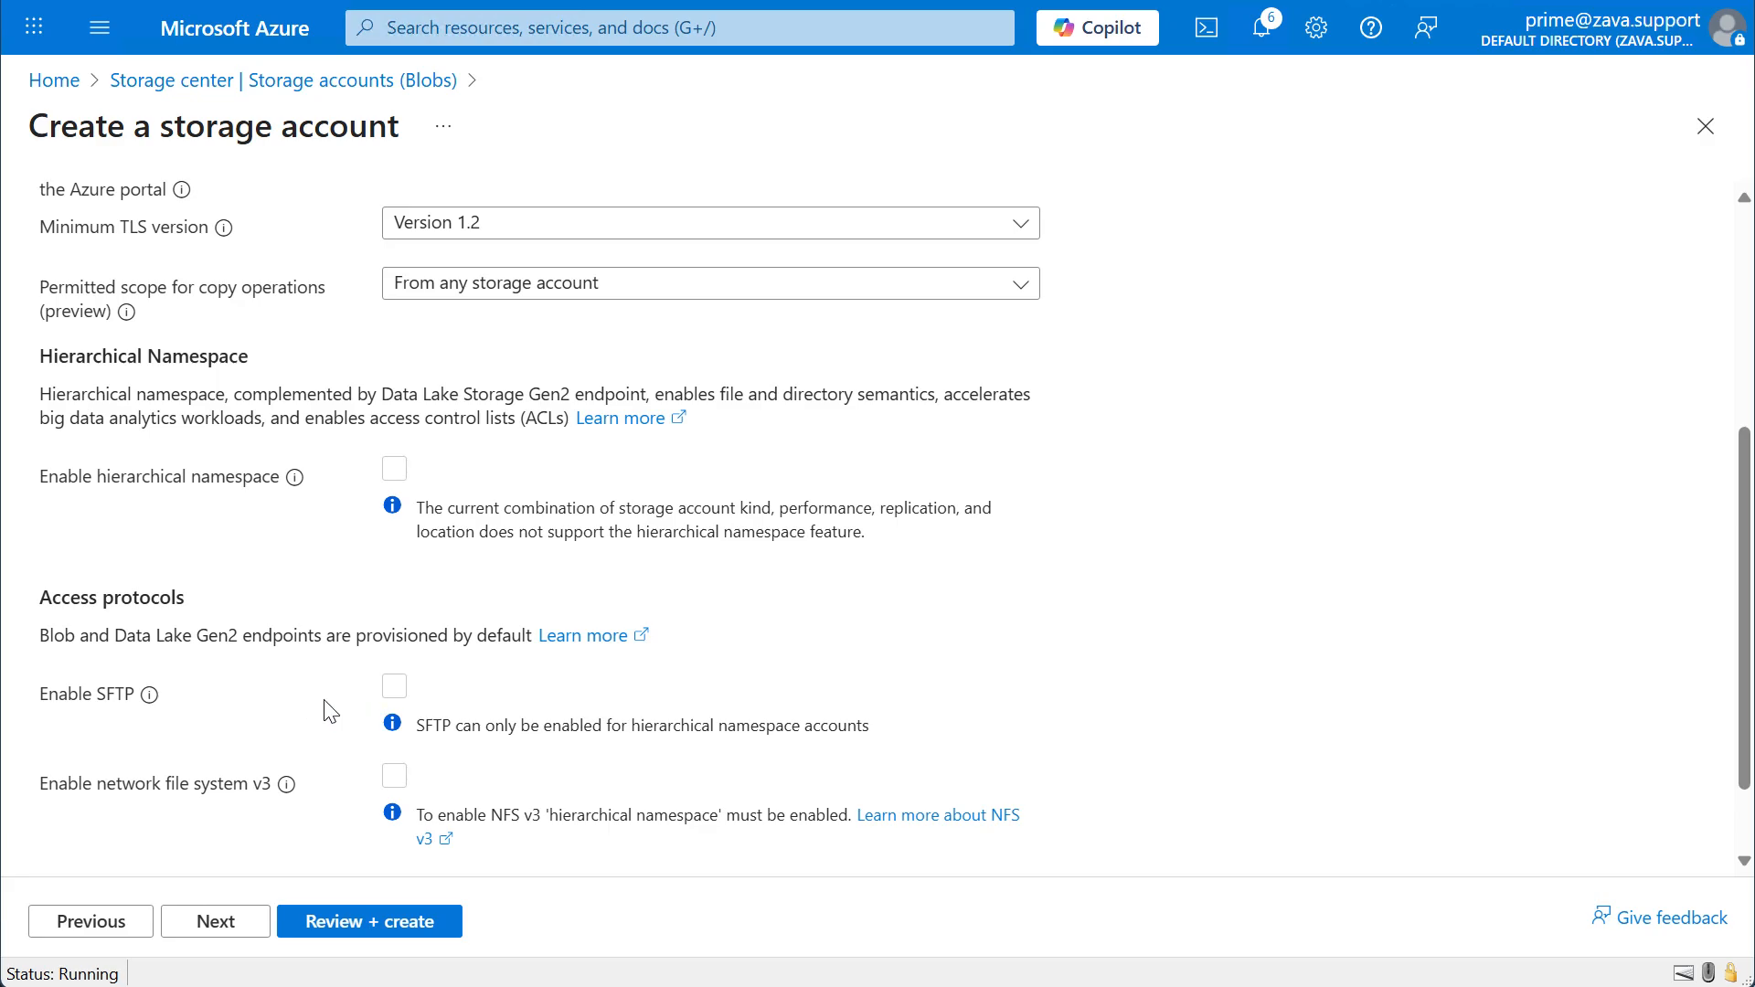
scroll(356, 796, "down", 1)
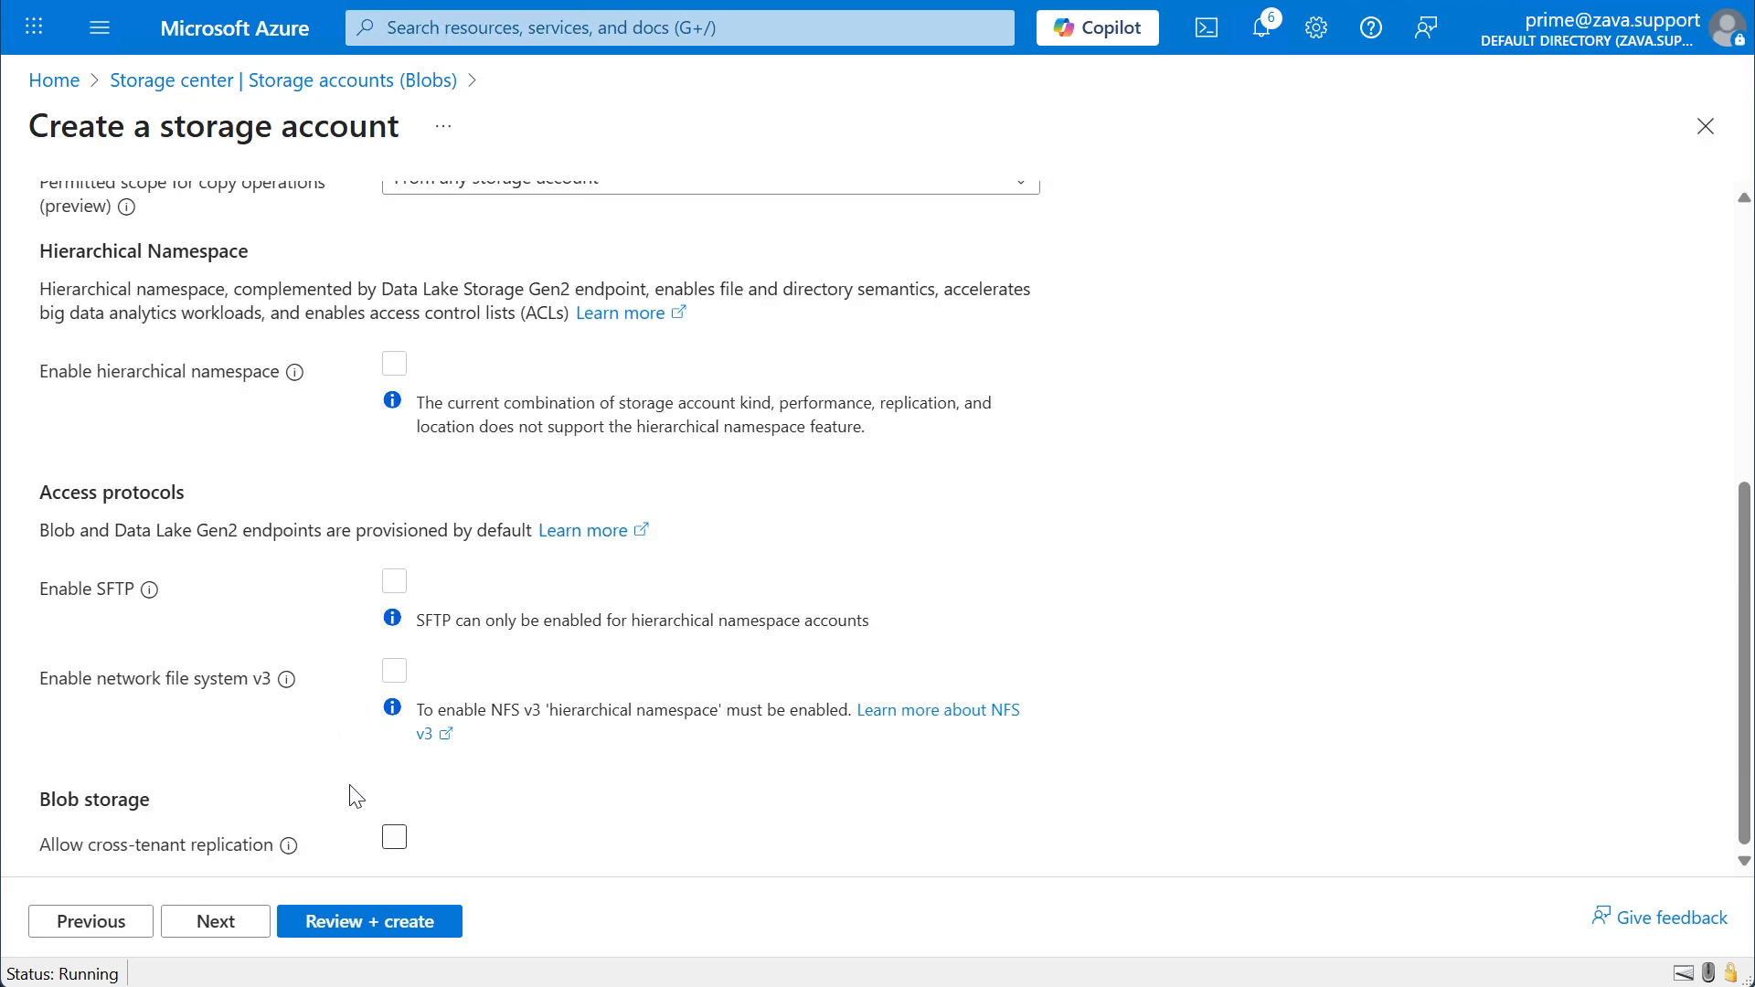
left_click(240, 925)
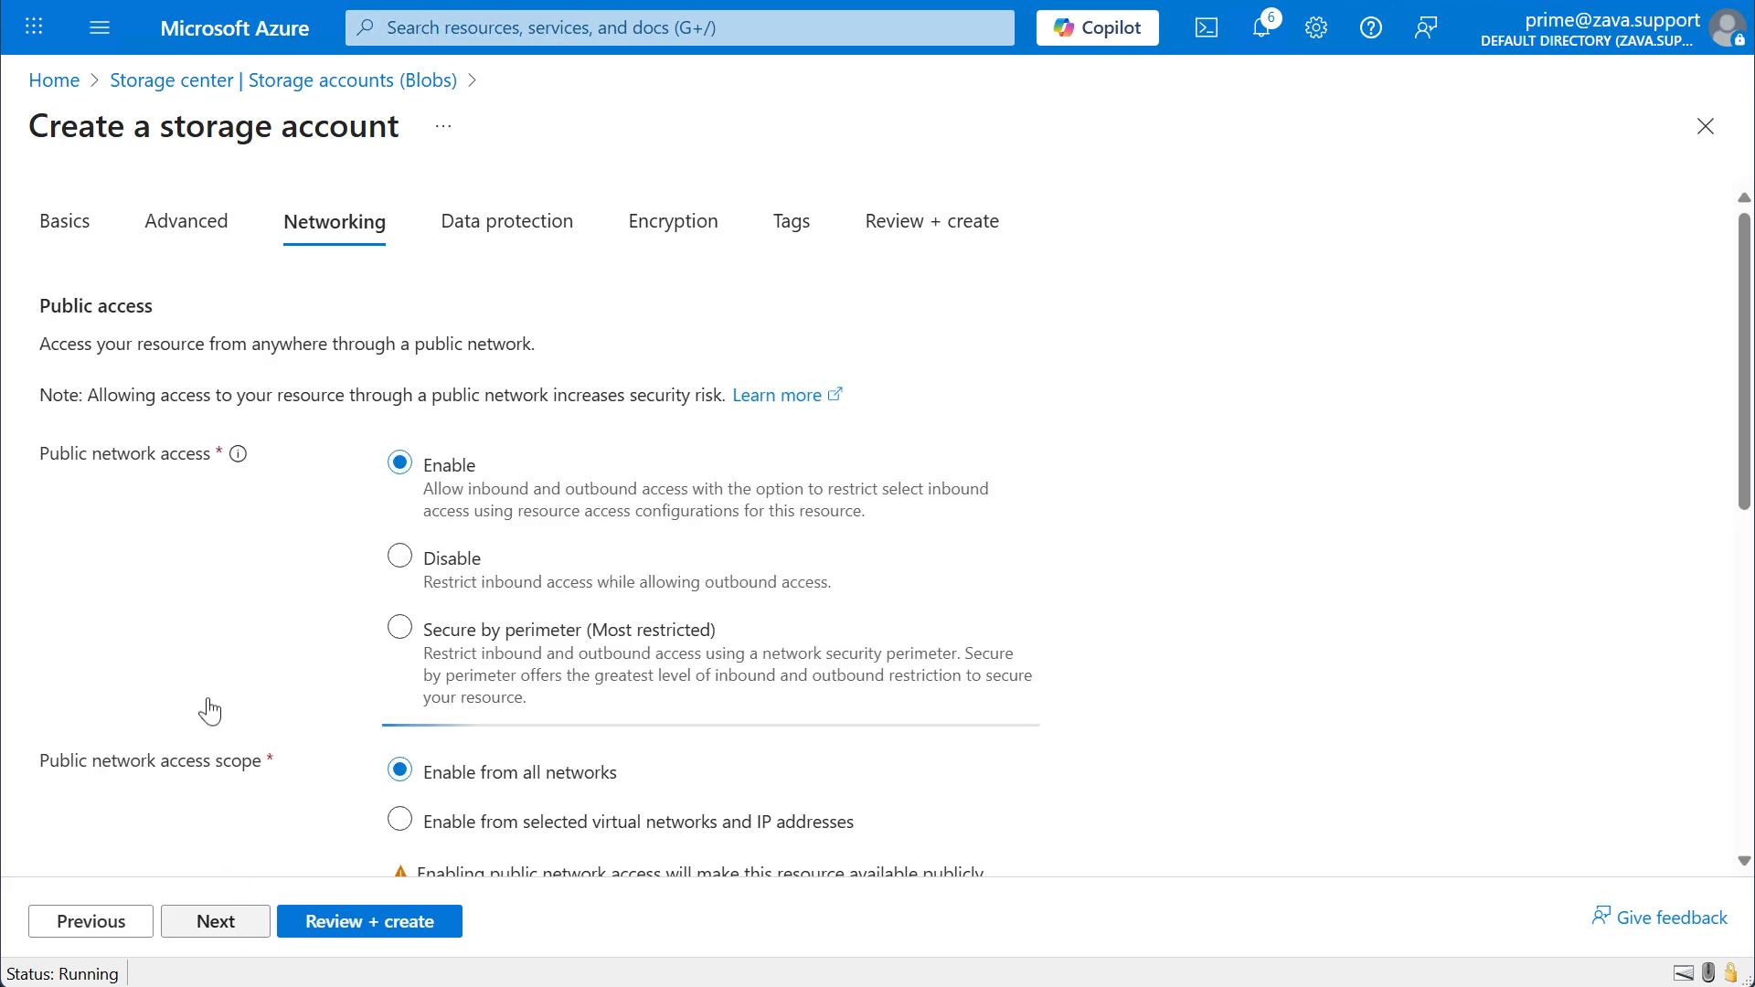
Limit public network access to selected virtual networks and IP addresses, choose vnet-australiaeast, and continue to data protection.
scroll(203, 653, "down", 1)
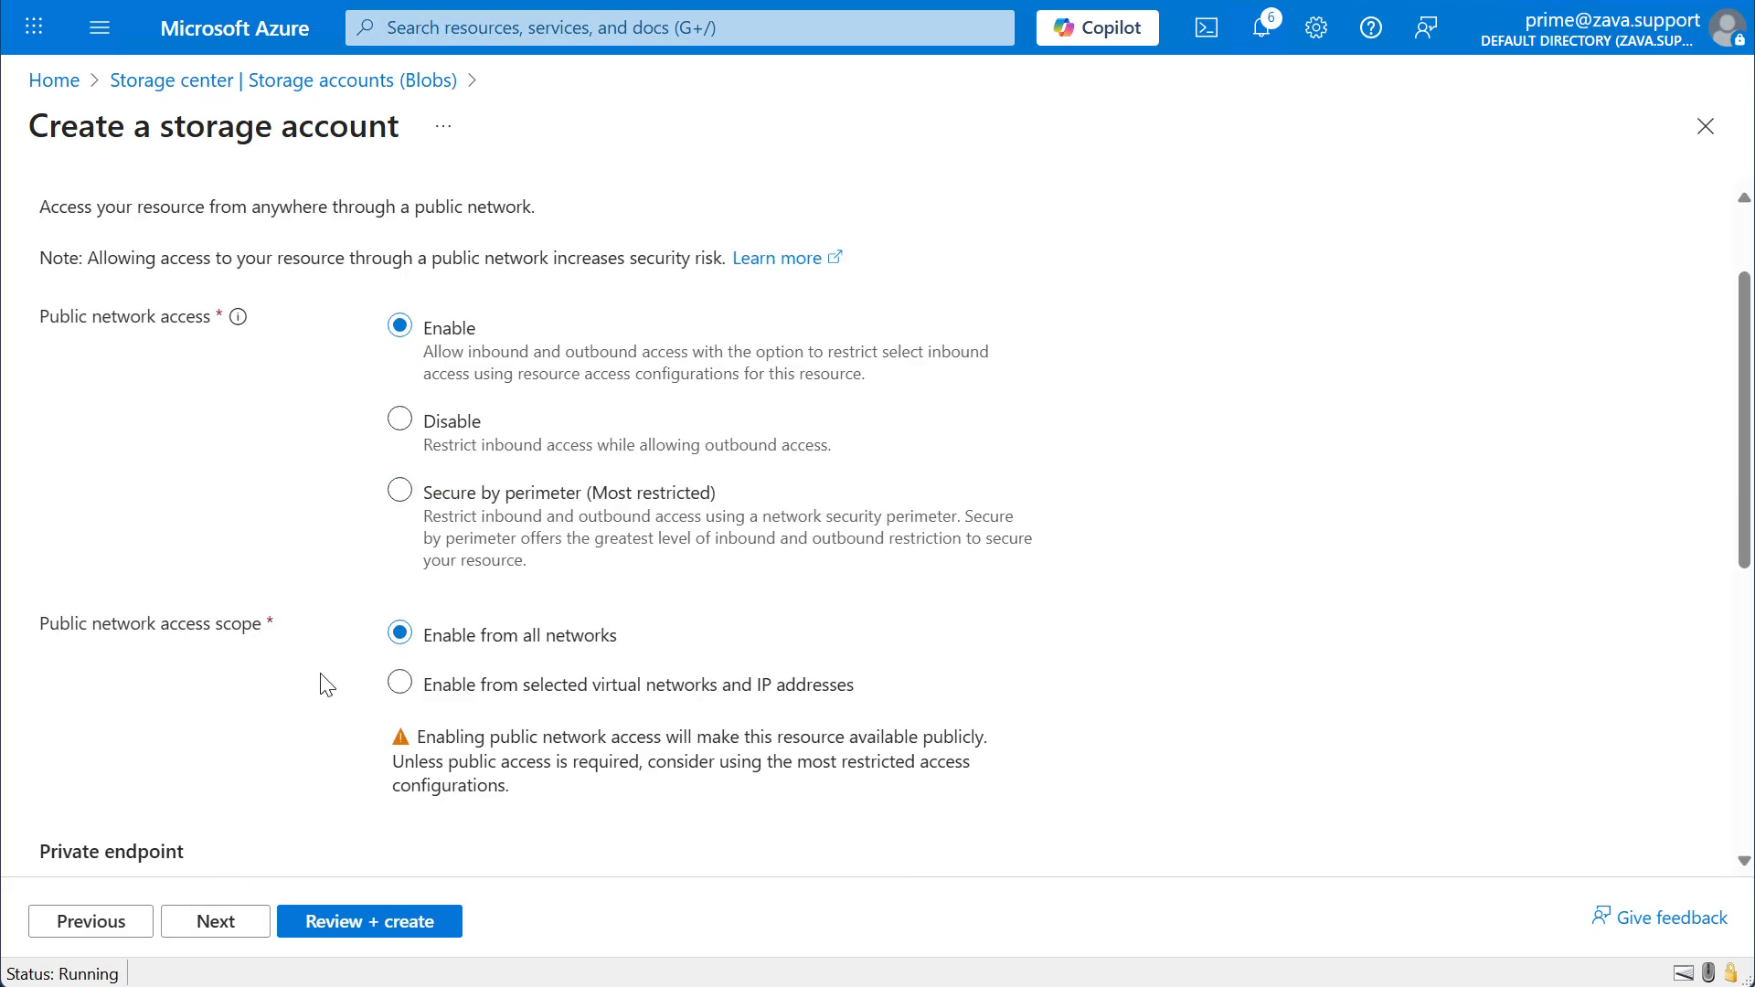
left_click(397, 687)
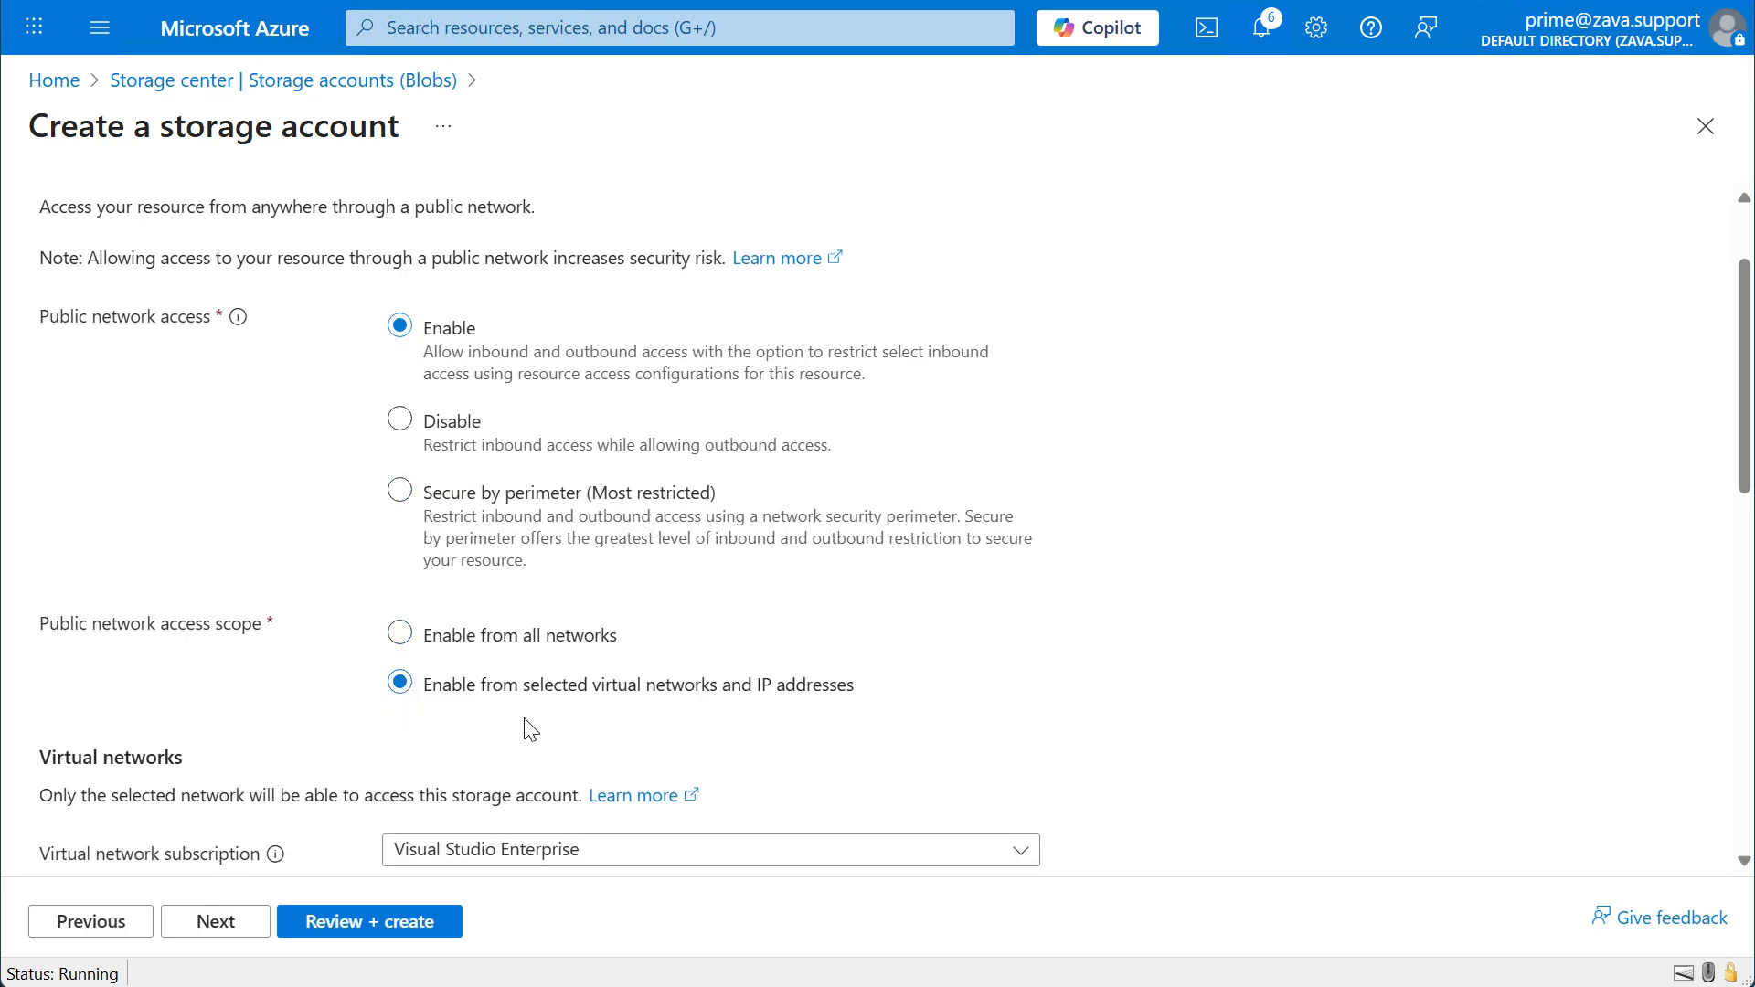
scroll(524, 727, "down", 1)
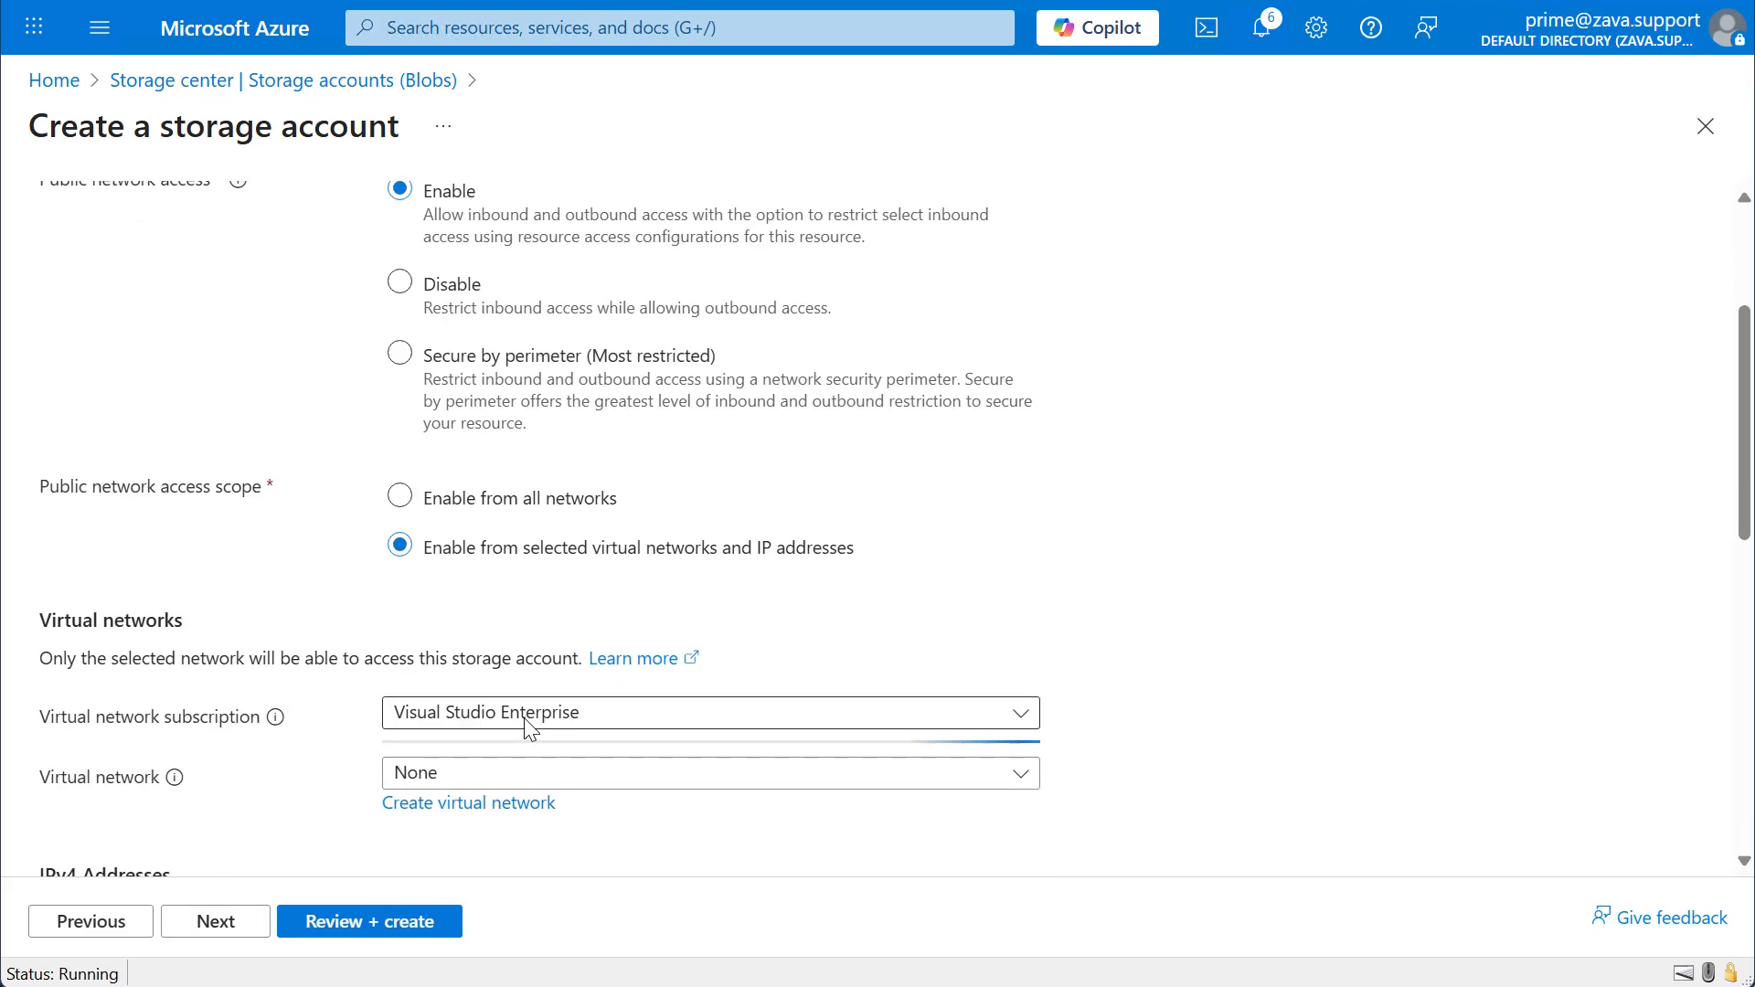
left_click(616, 784)
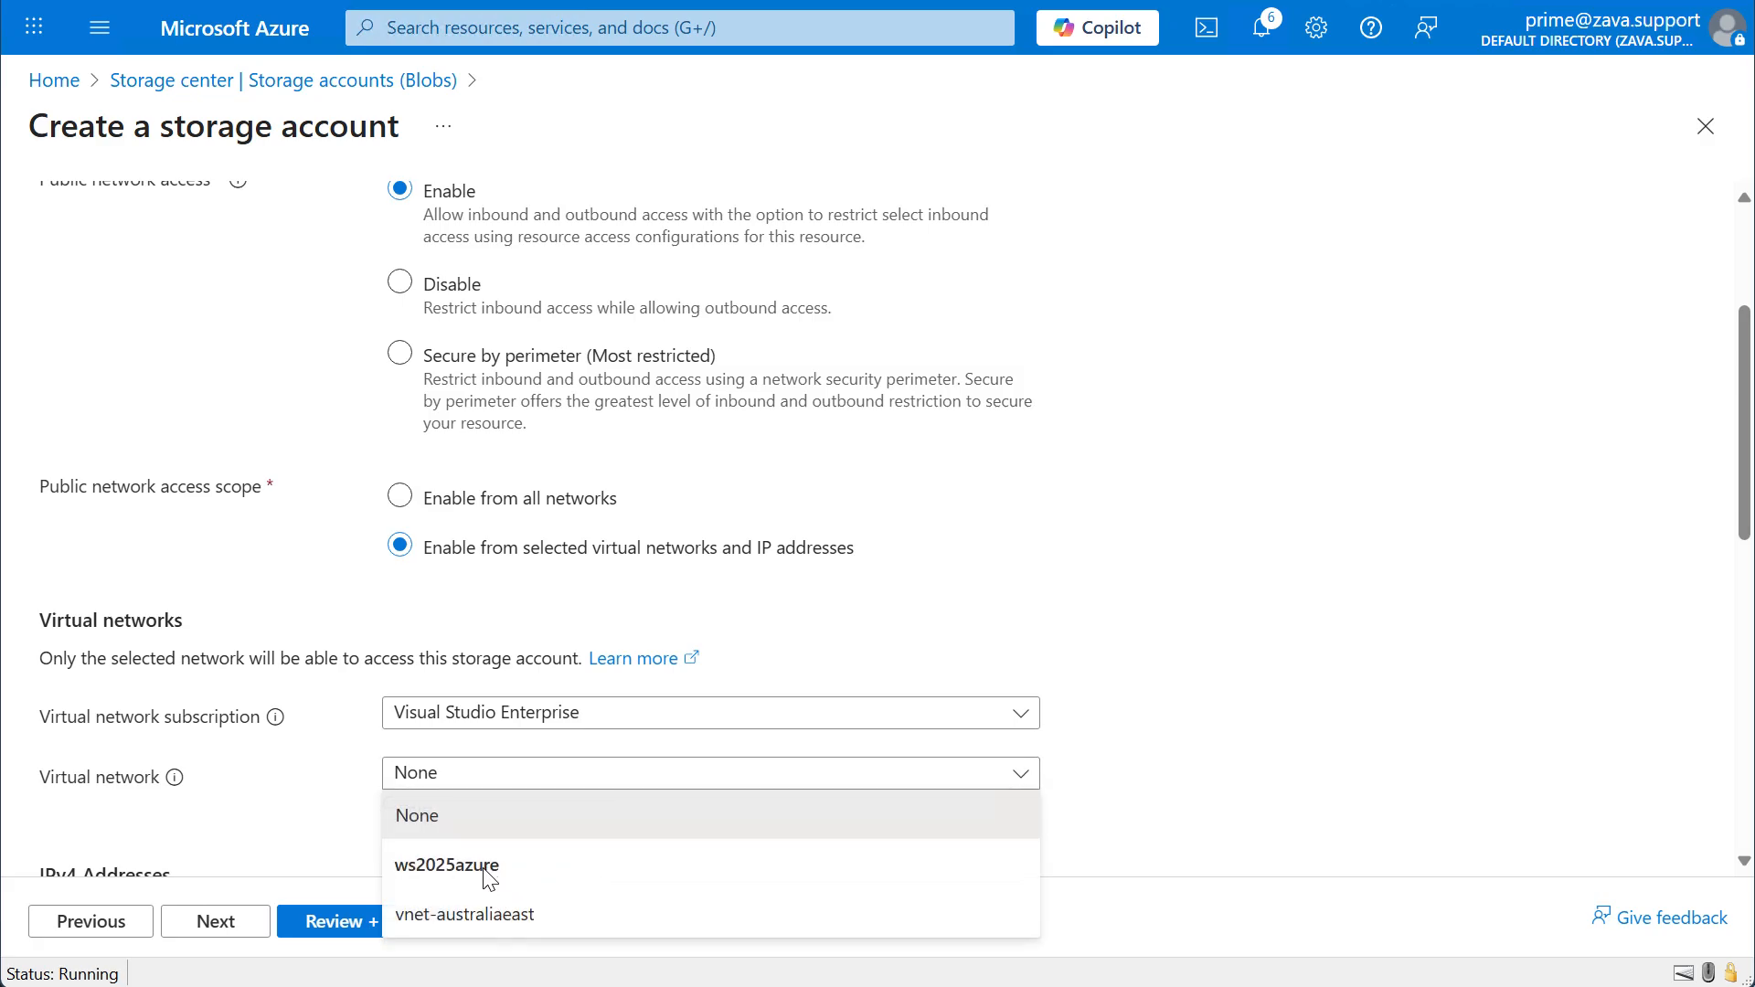
left_click(494, 913)
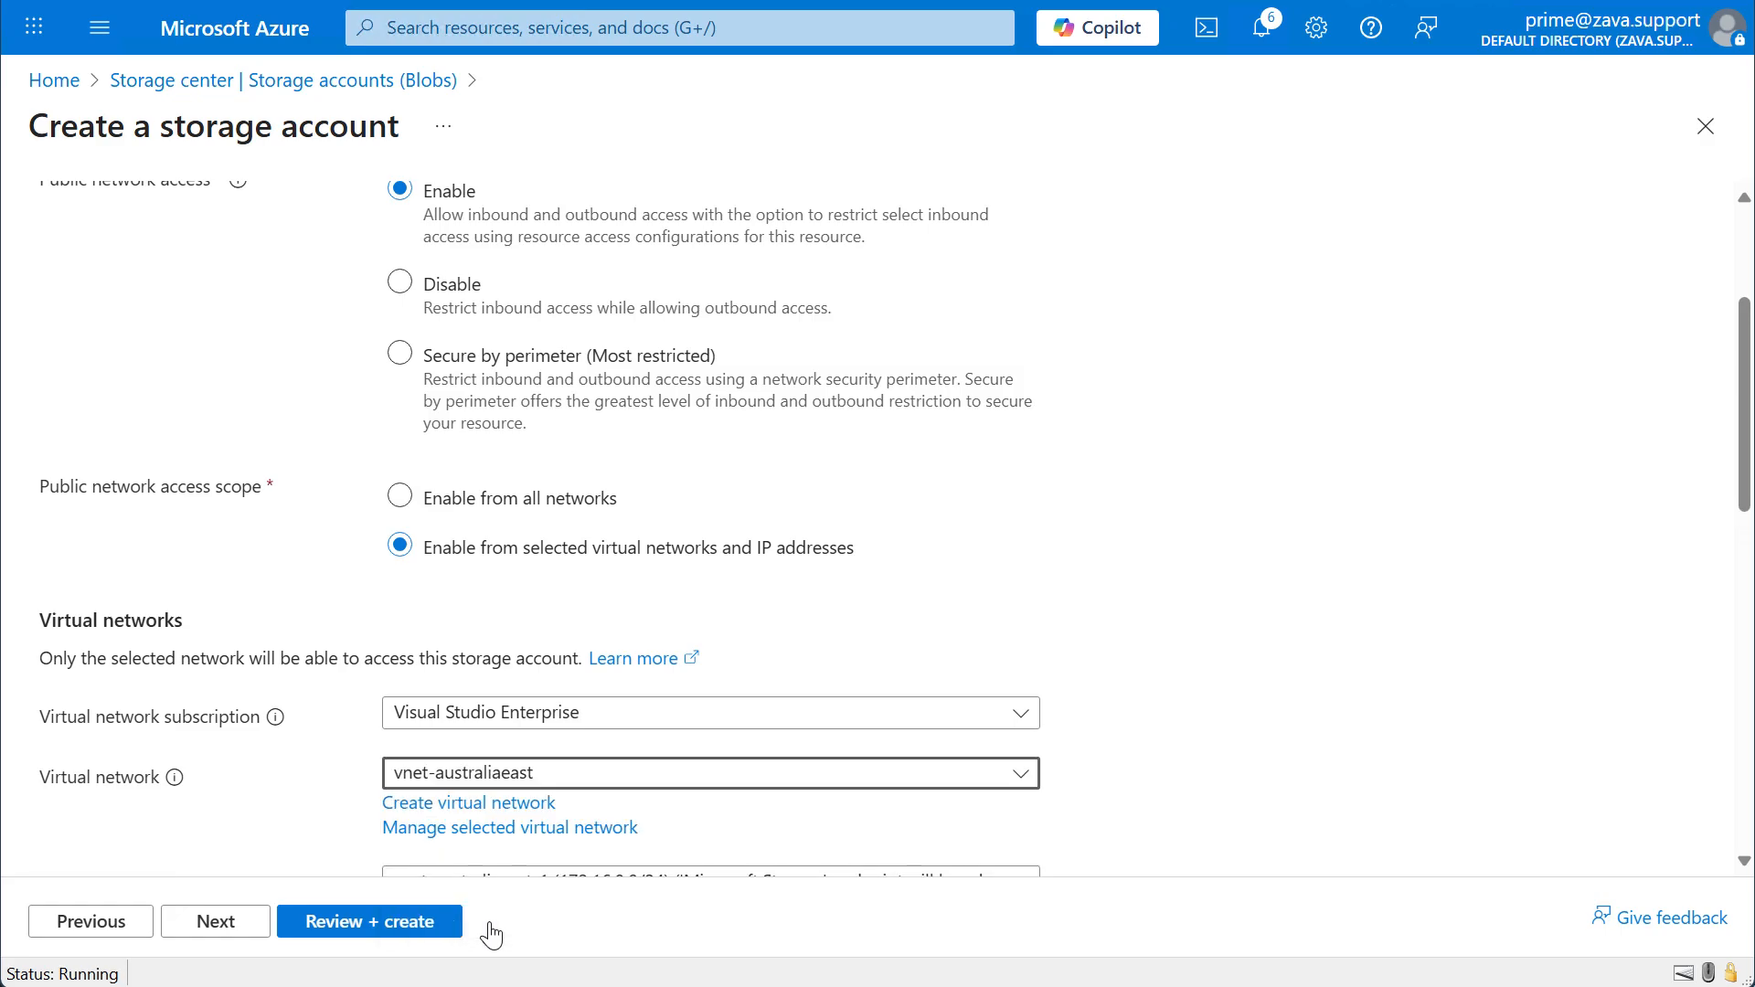
scroll(1349, 788, "down", 2)
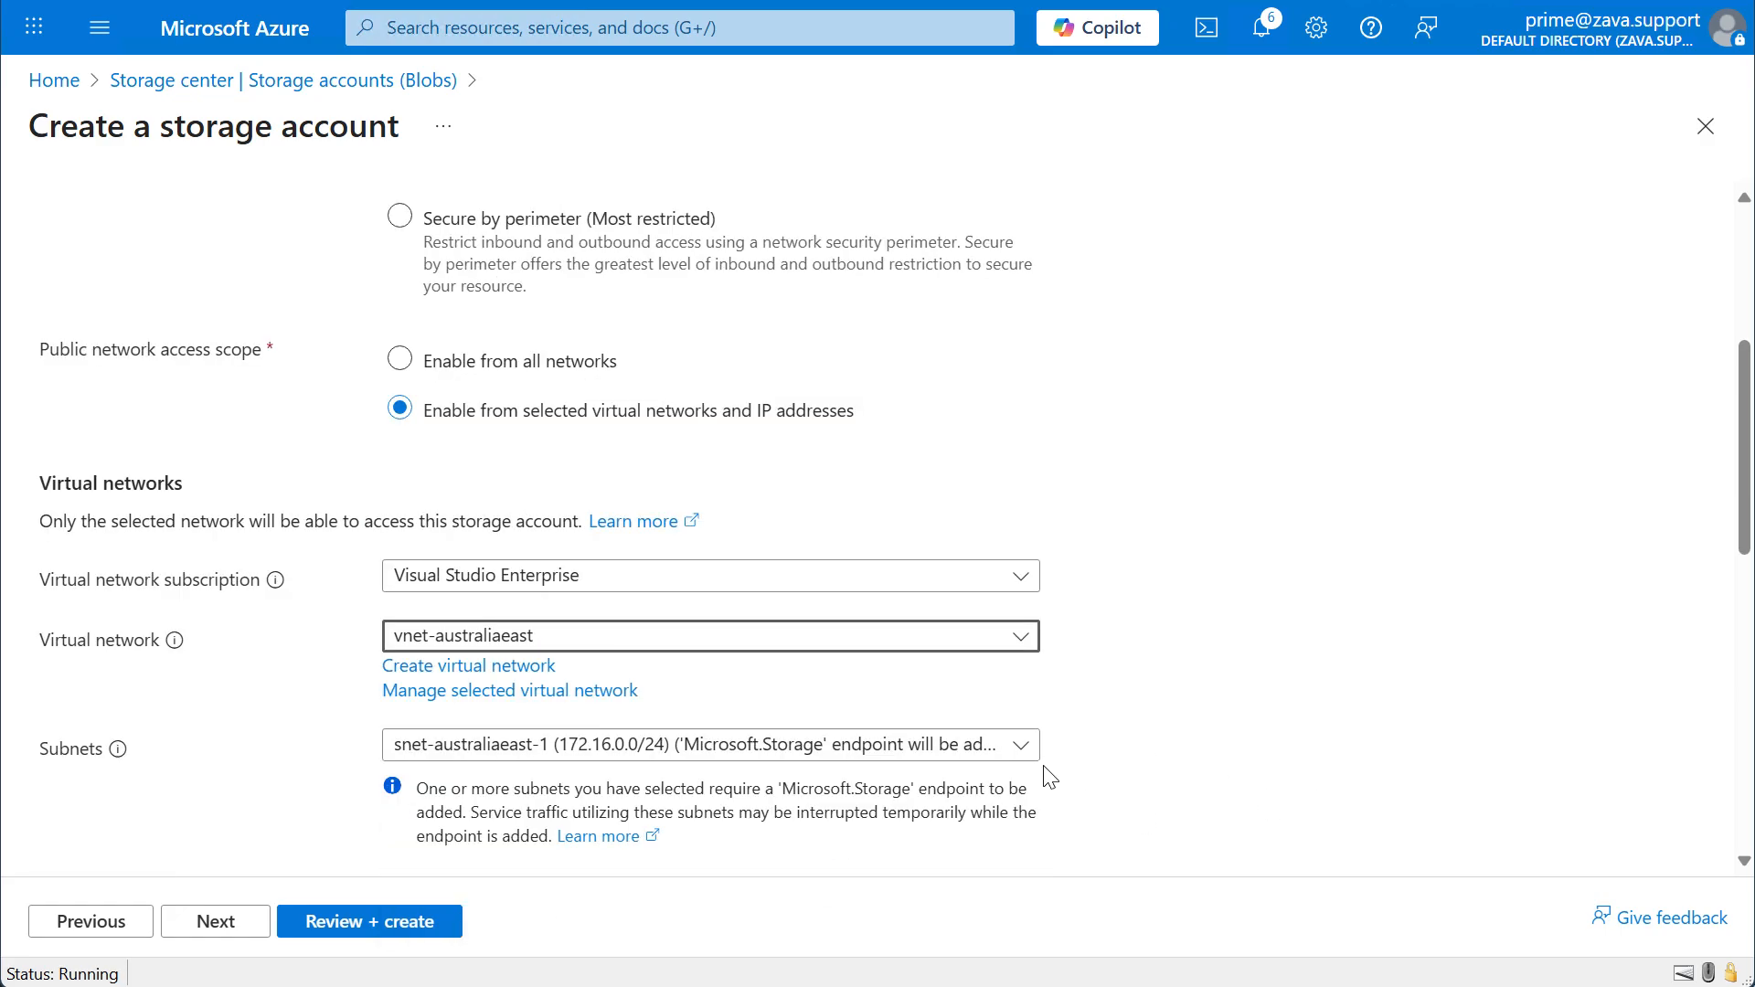
left_click(186, 930)
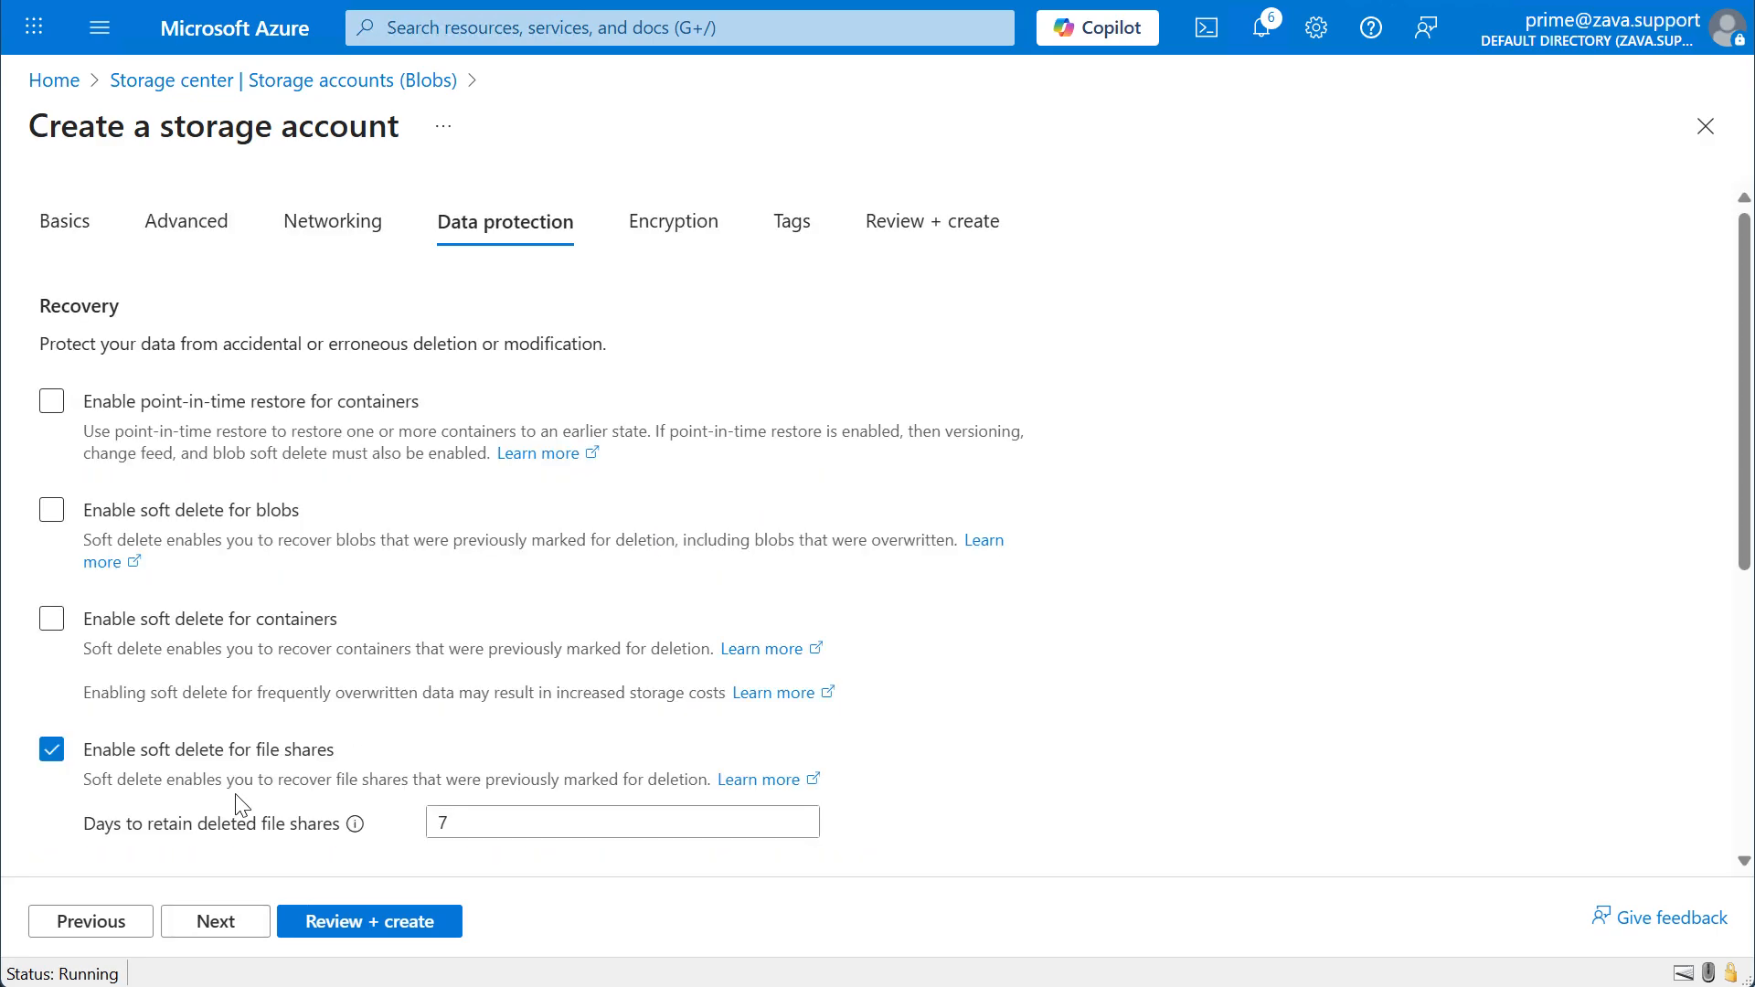
Review the data protection settings, keep their defaults and continue to the encryption settings.
scroll(243, 806, "down", 1)
scroll(243, 807, "down", 2)
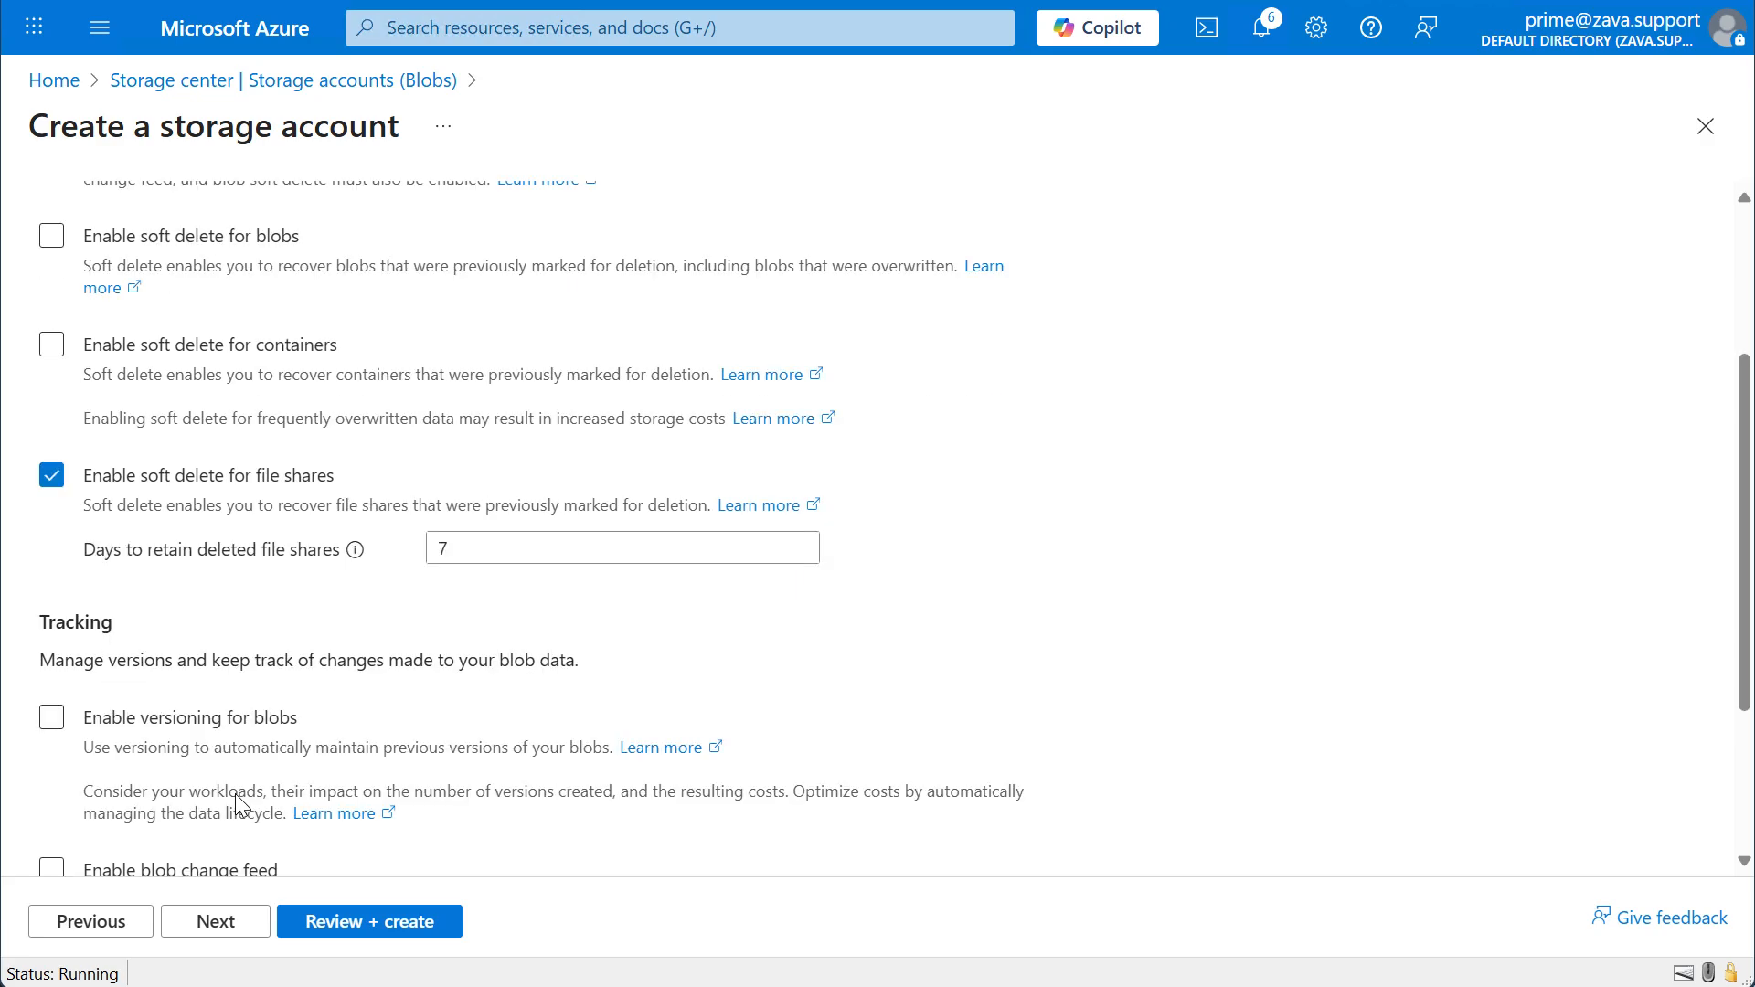
scroll(241, 807, "down", 1)
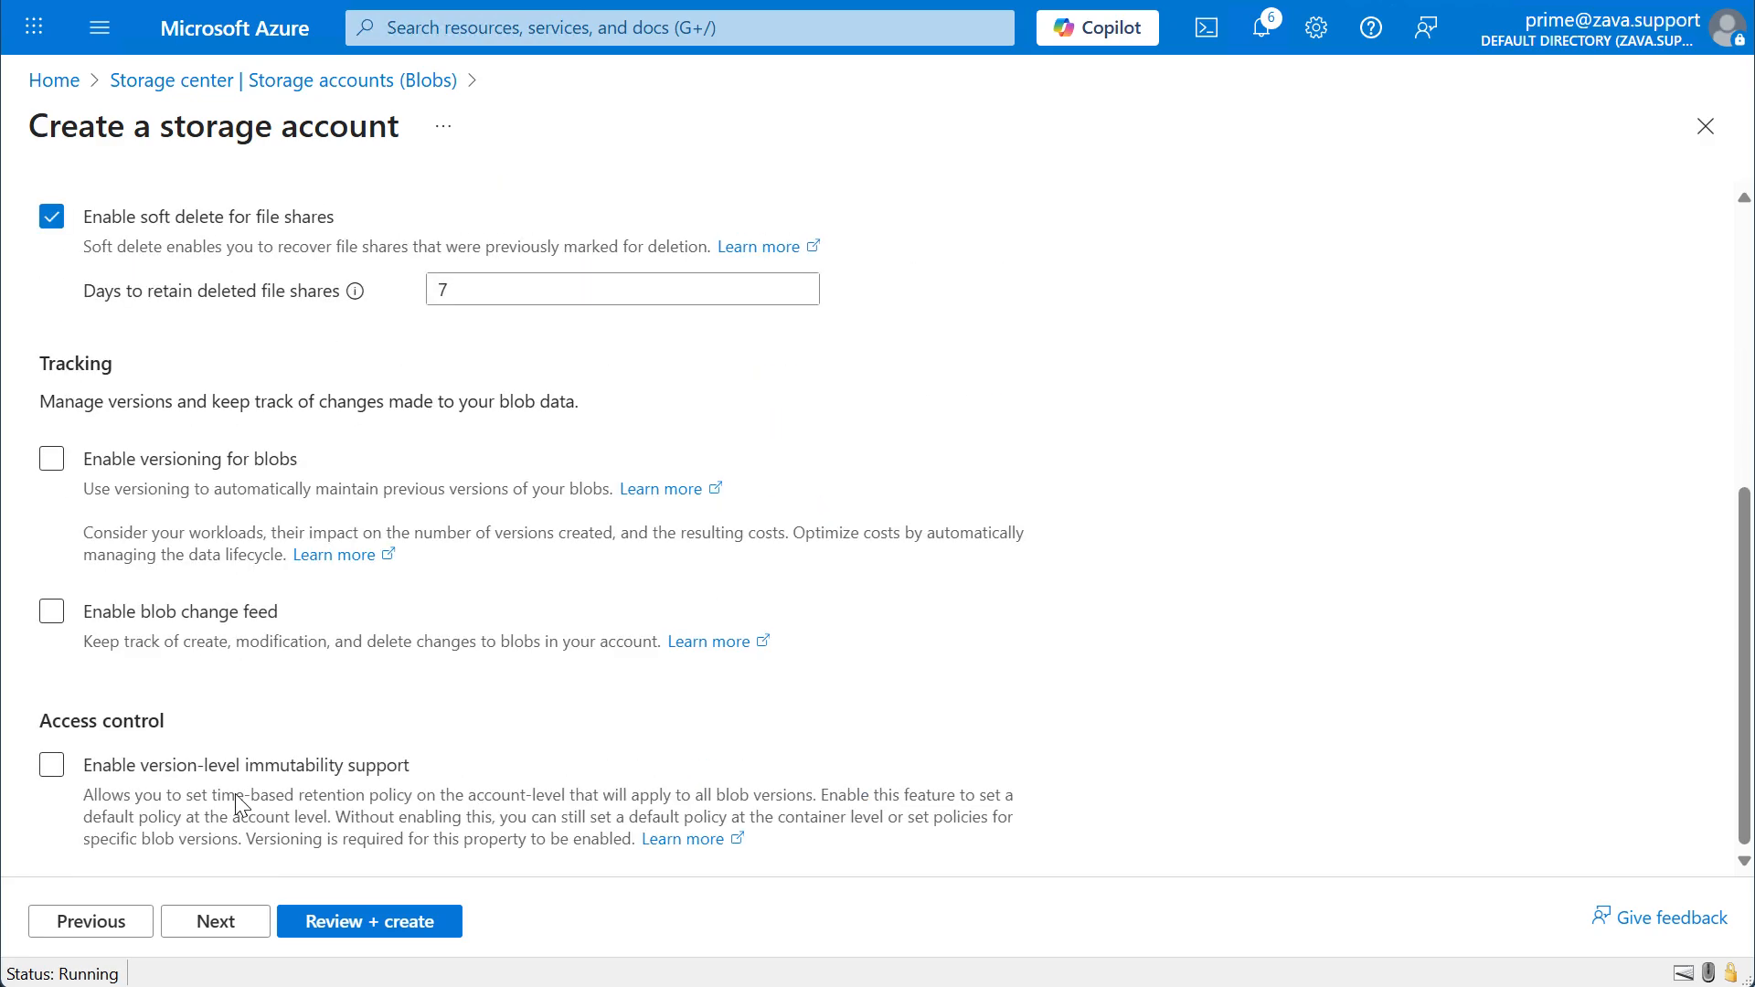
left_click(231, 926)
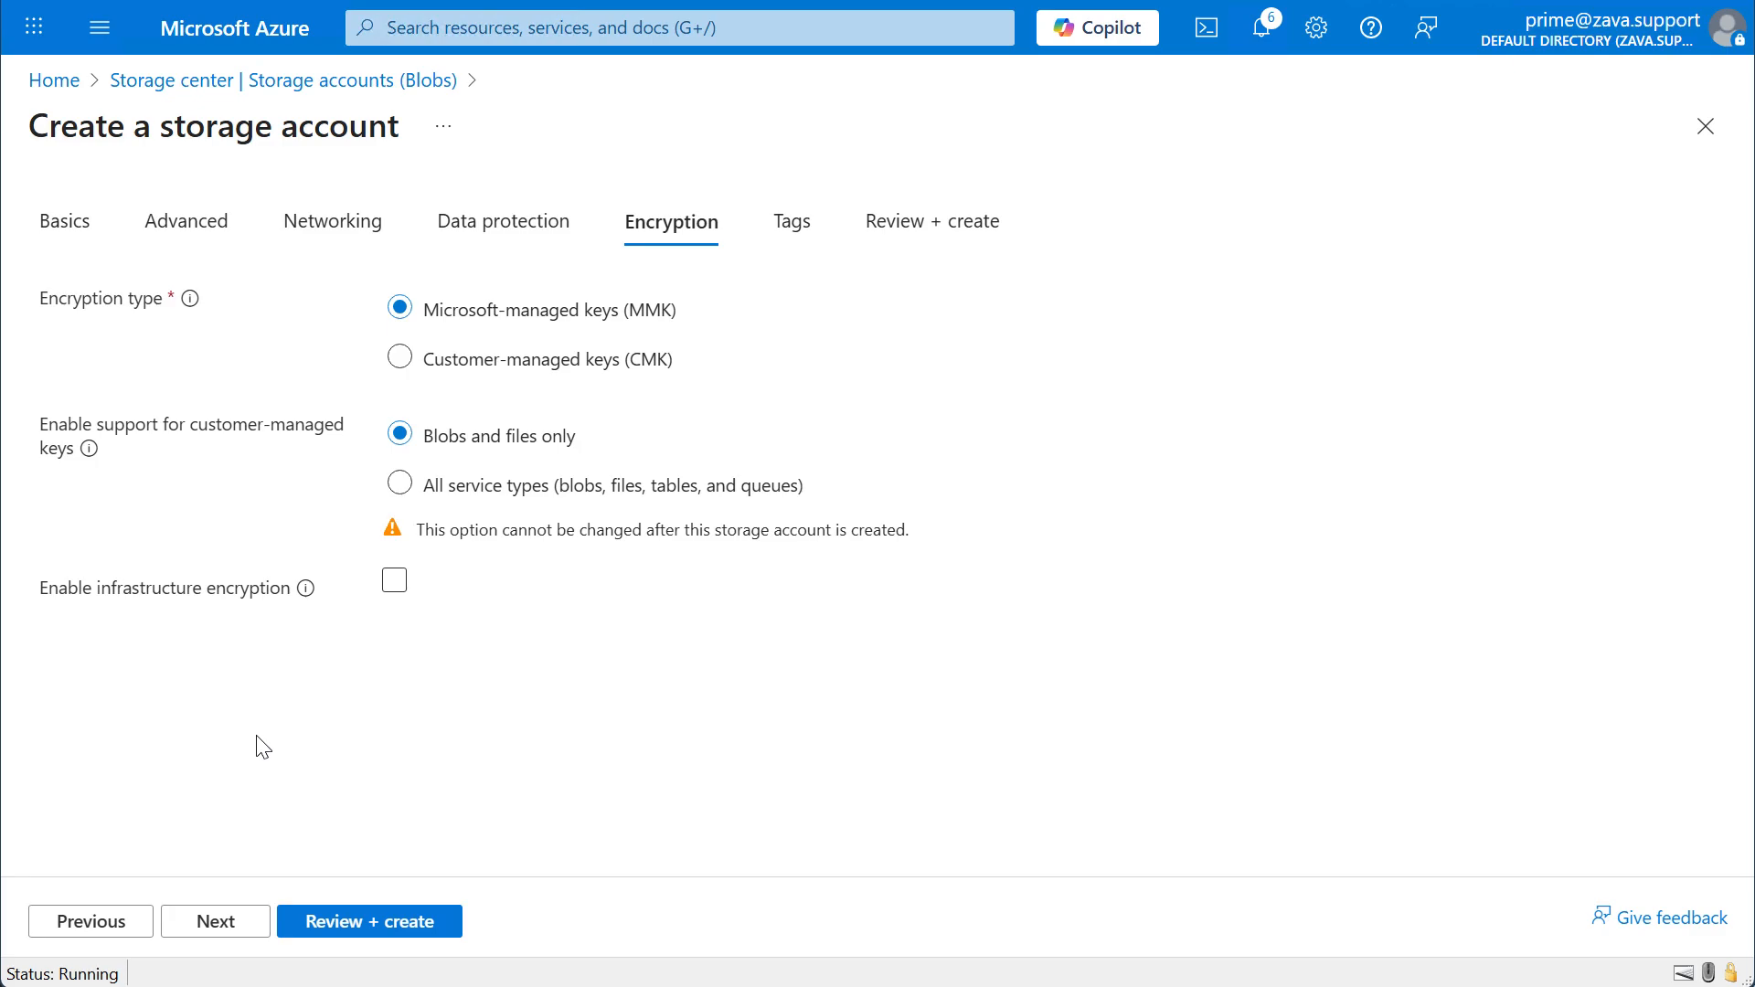
Accept the default encryption and tag settings and create the storage account.
left_click(212, 921)
left_click(216, 934)
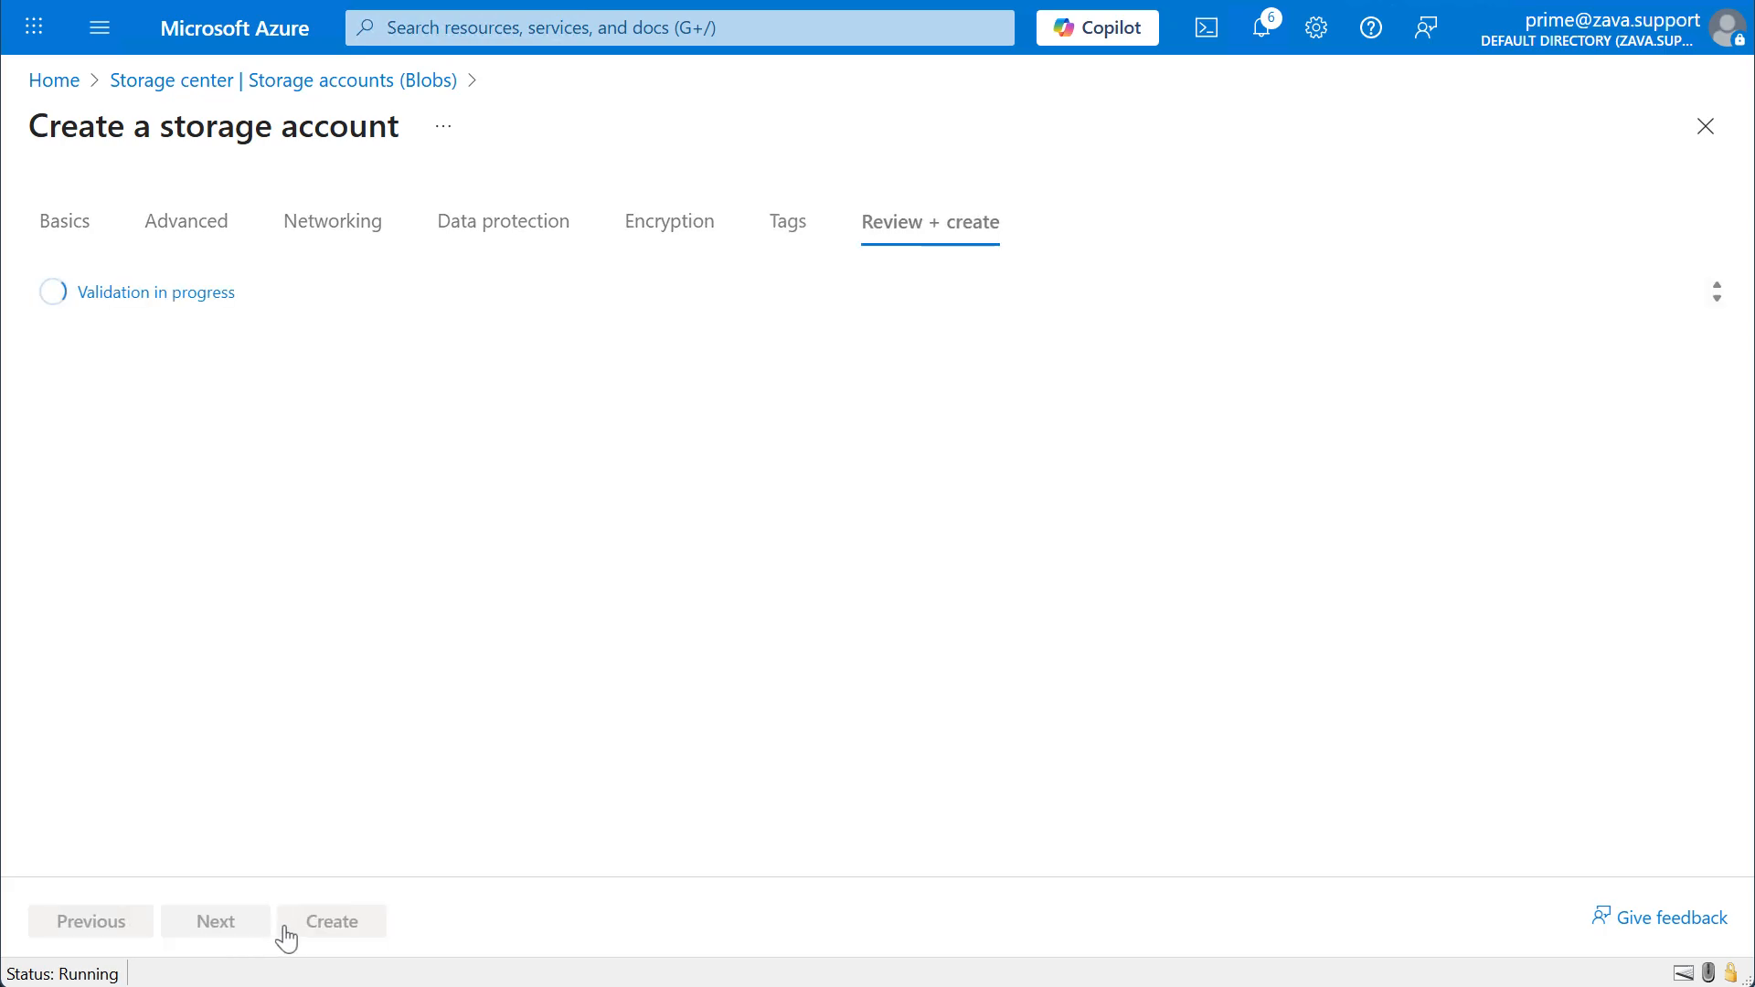
left_click(321, 925)
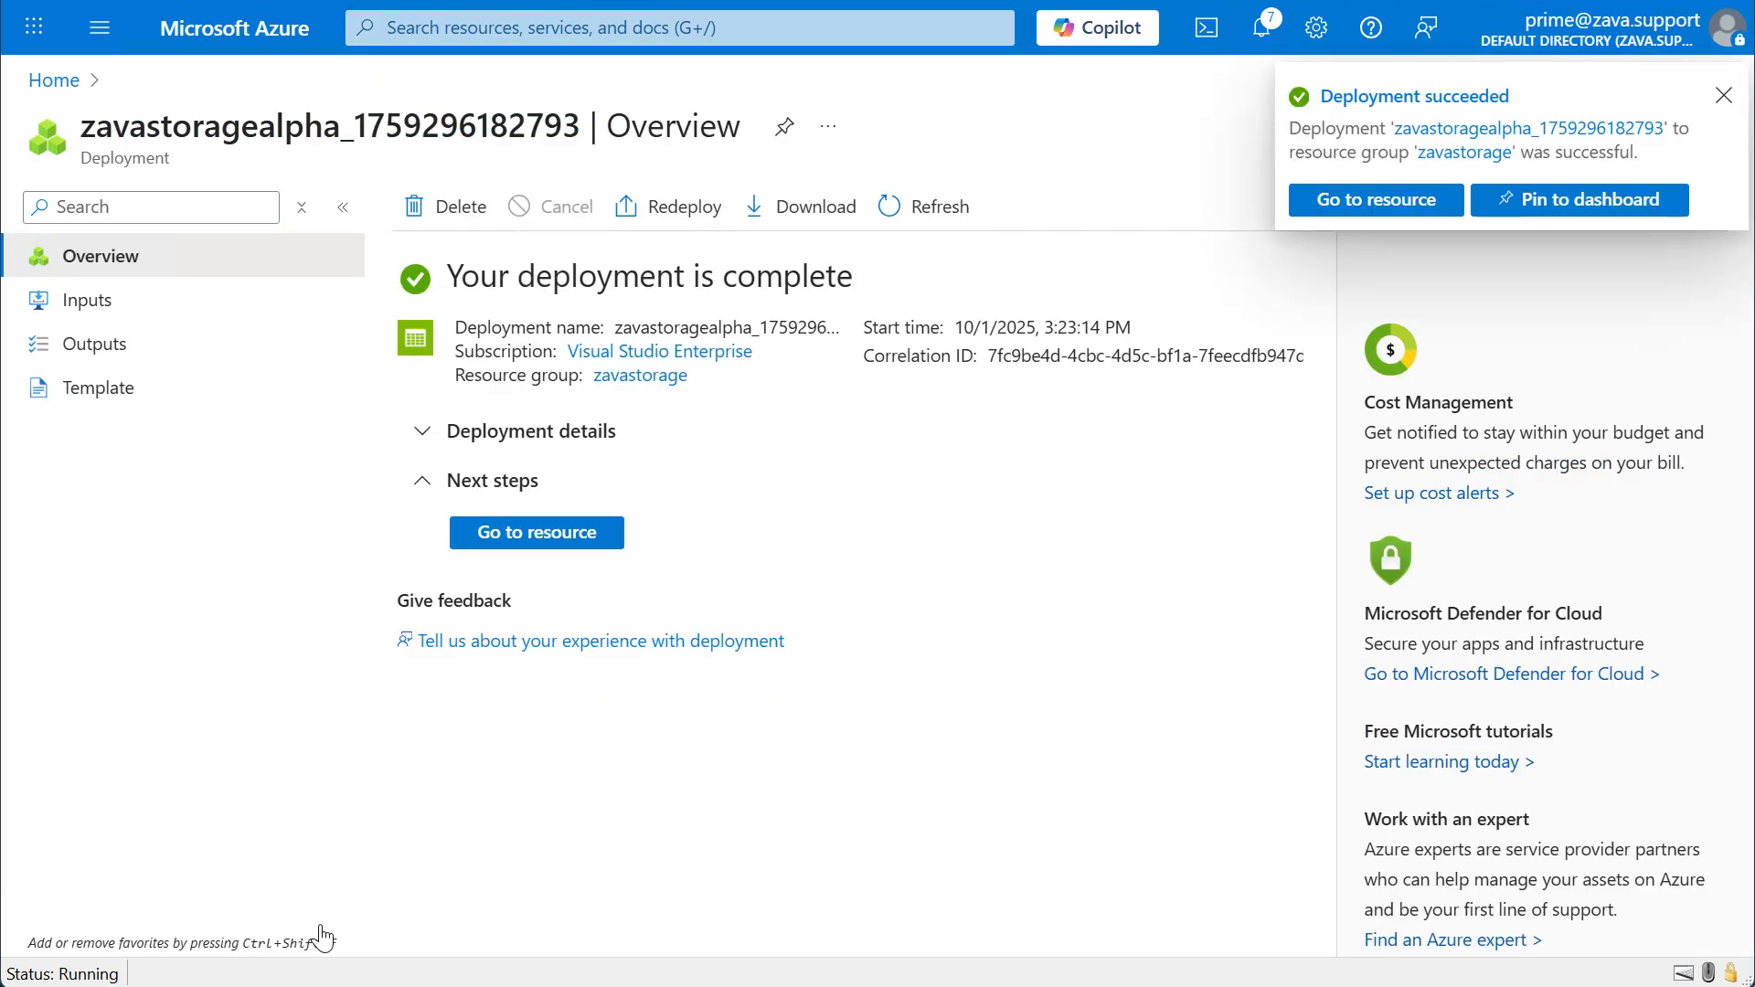
Open the deployed zavastoragealpha storage account and go to its file shares.
left_click(546, 539)
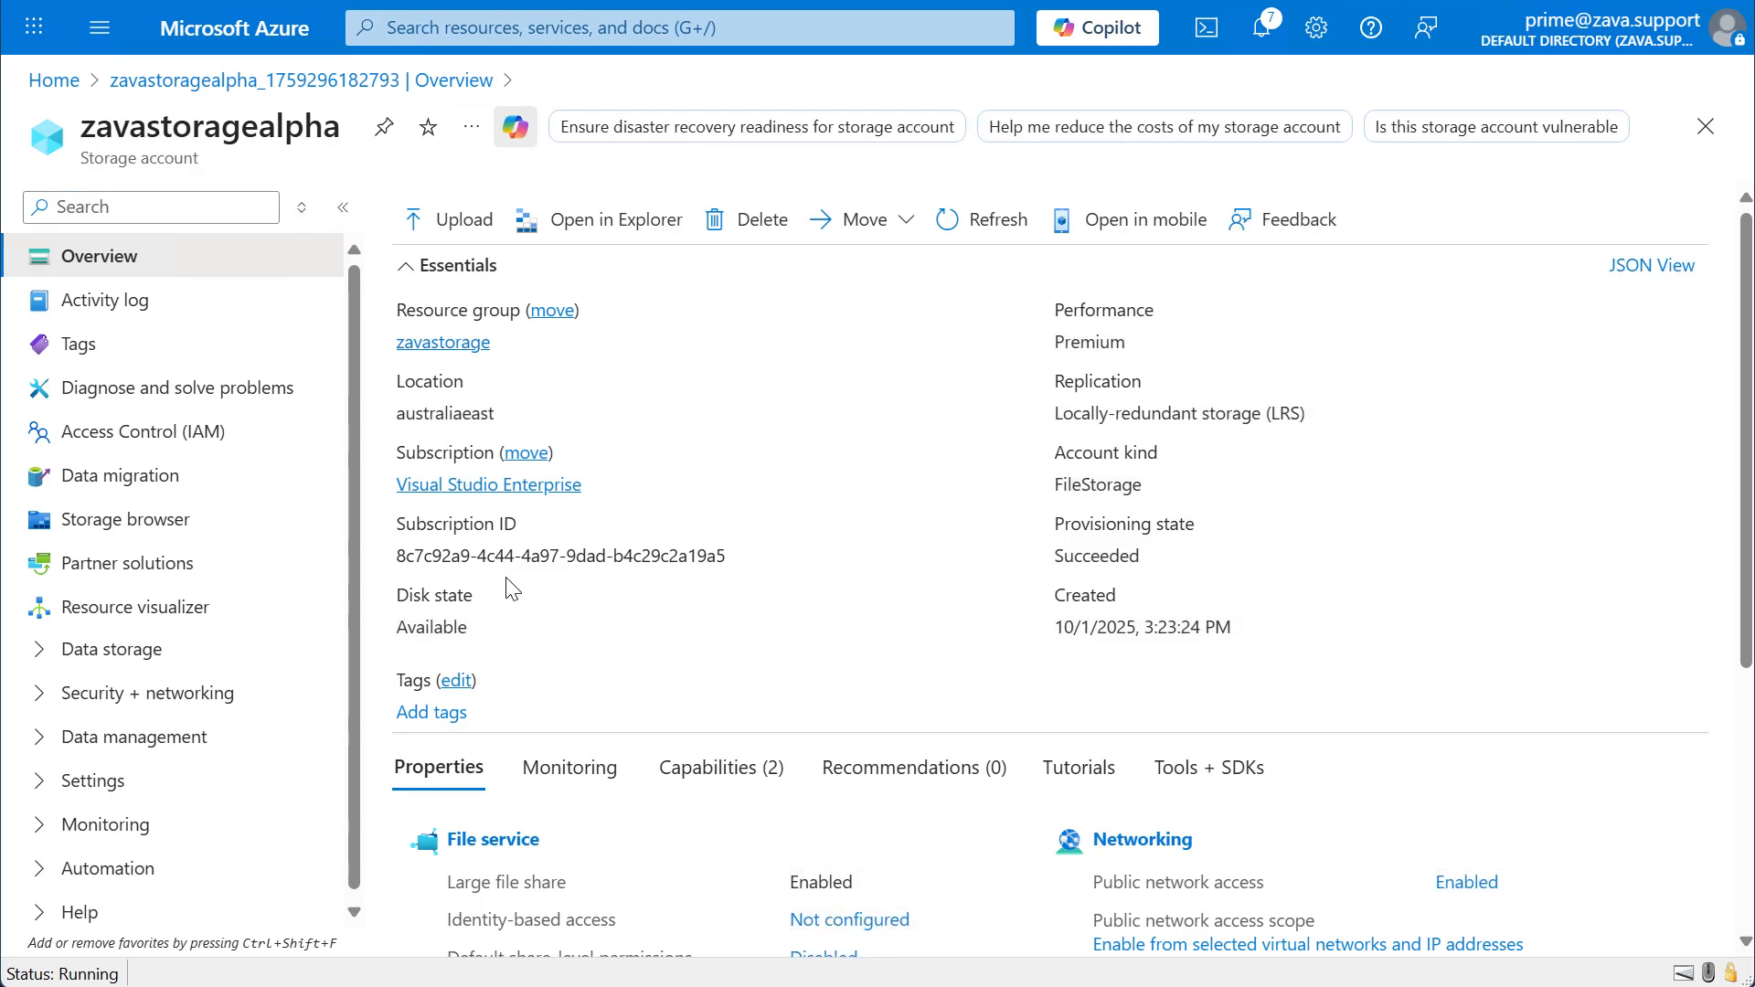
scroll(511, 588, "down", 3)
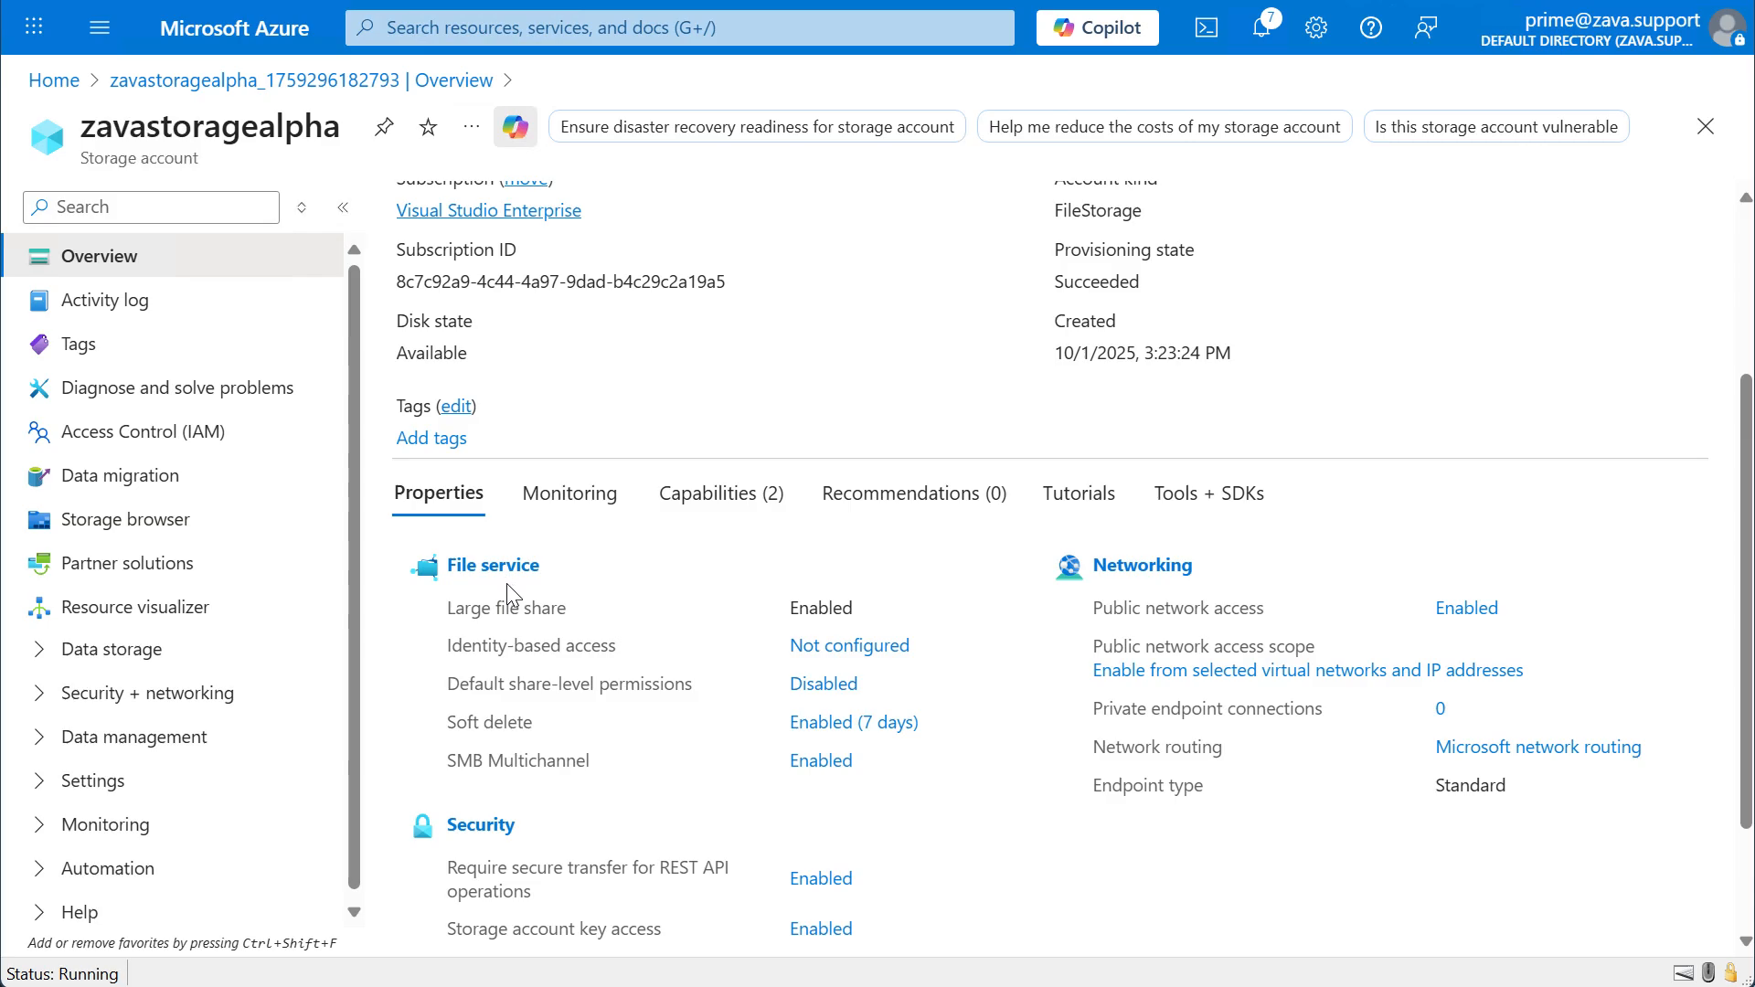
left_click(503, 574)
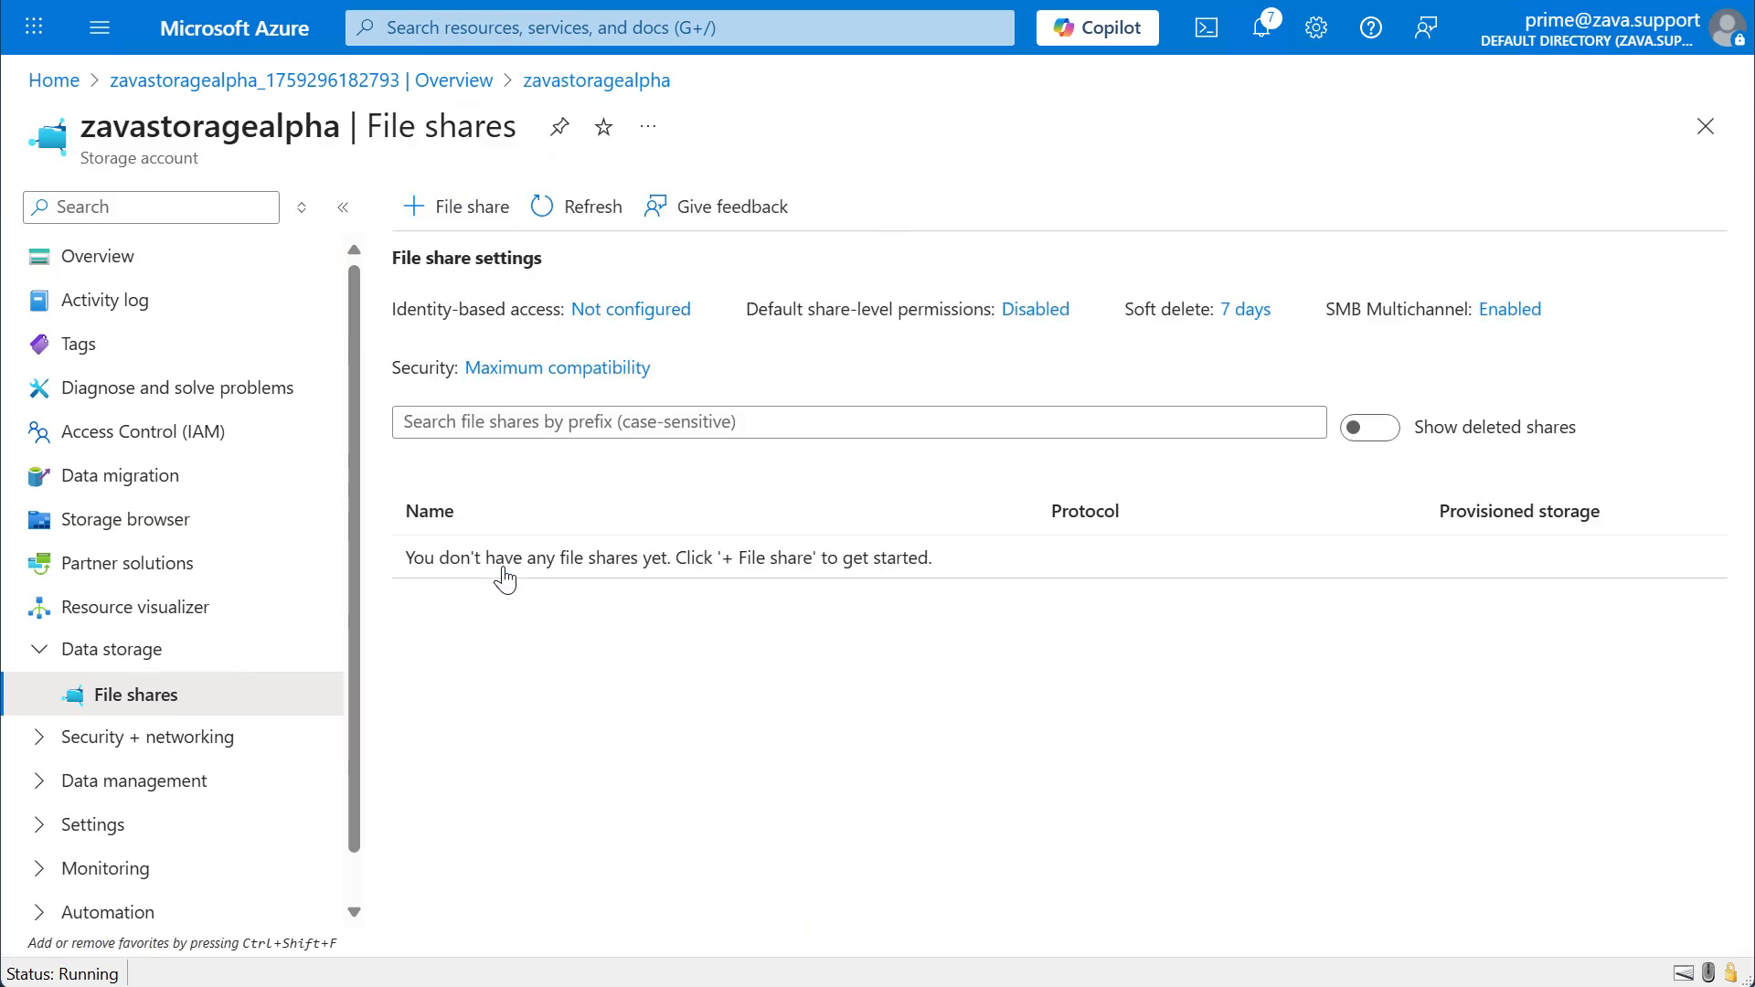
Start a new file share in the storage account and name it zavafileshare.
left_click(450, 207)
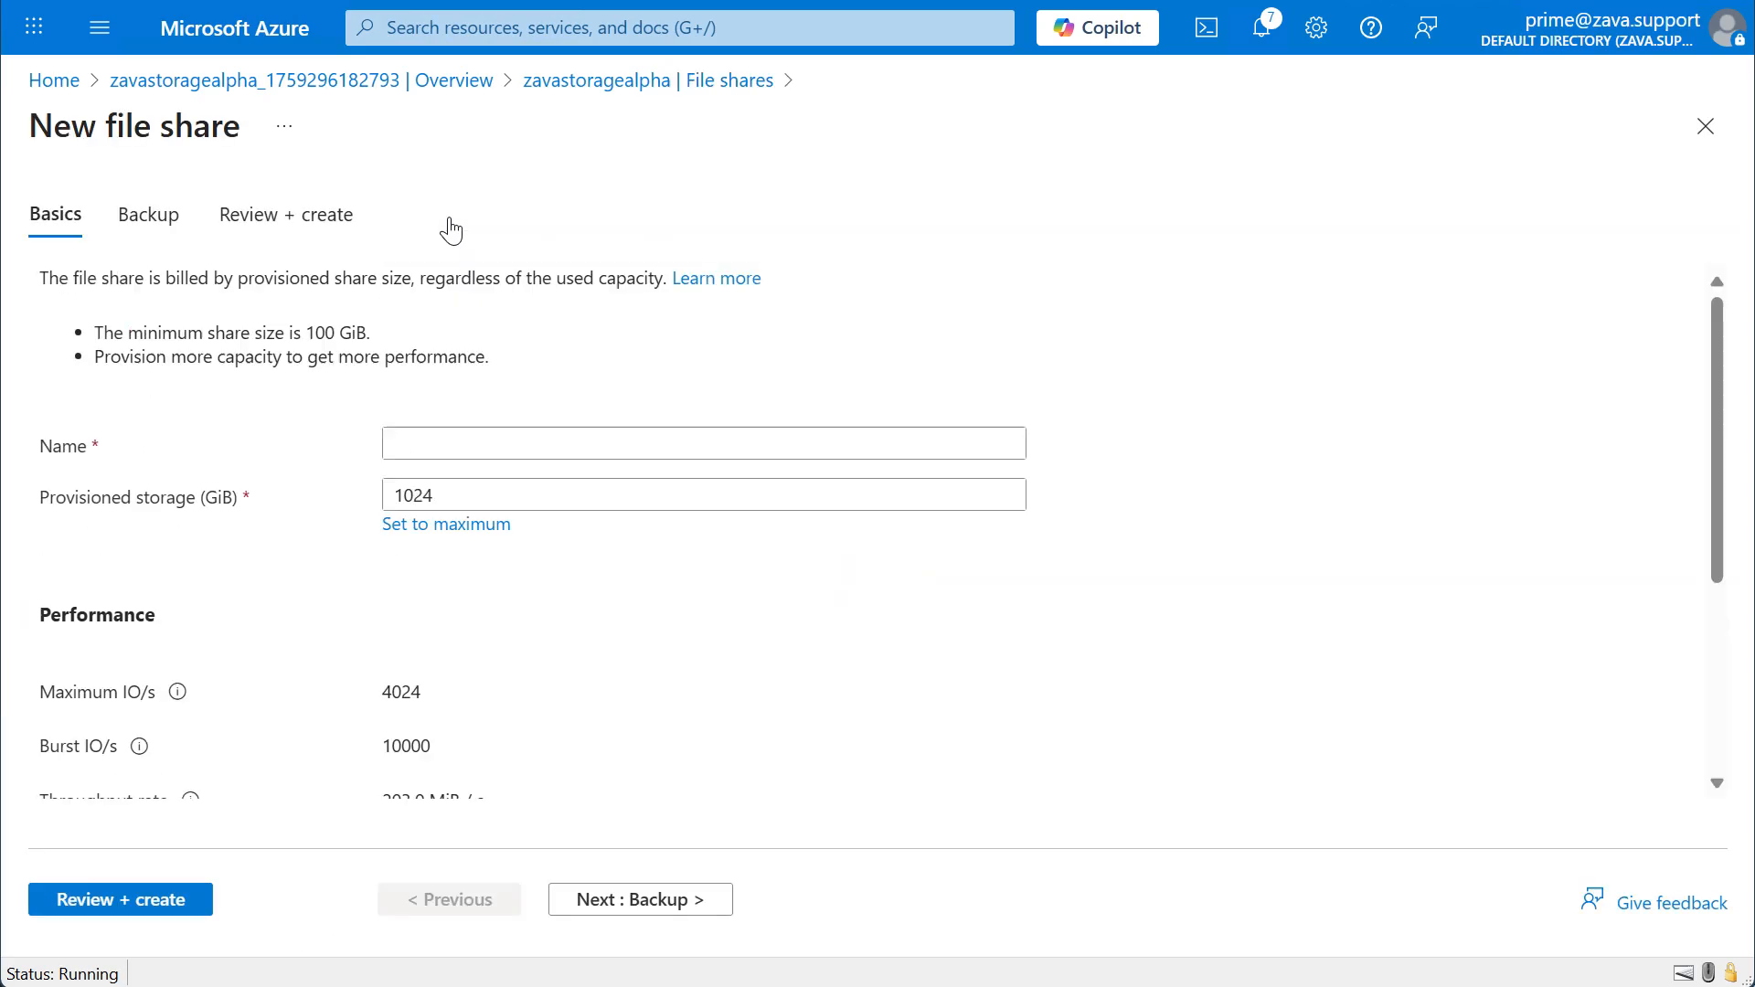
left_click(483, 443)
type("zavafileshare")
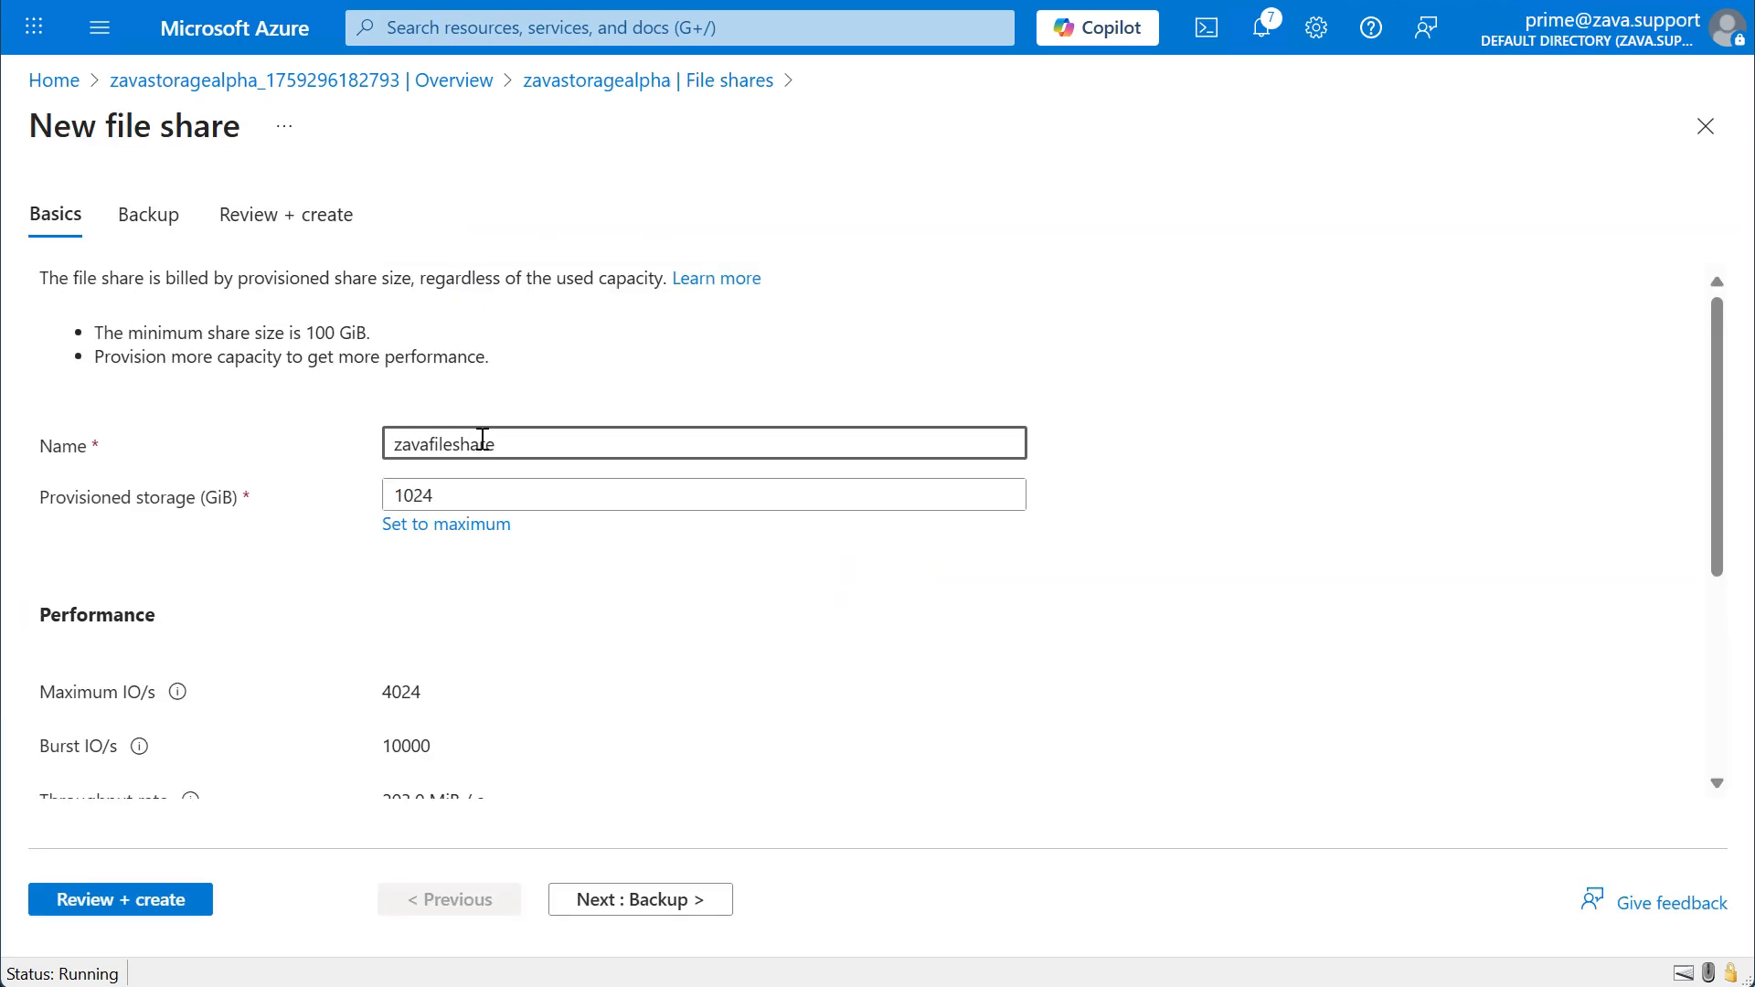
Keep 1024 GiB of provisioned storage and the SMB protocol for the file share and continue to the backup settings.
left_click(560, 591)
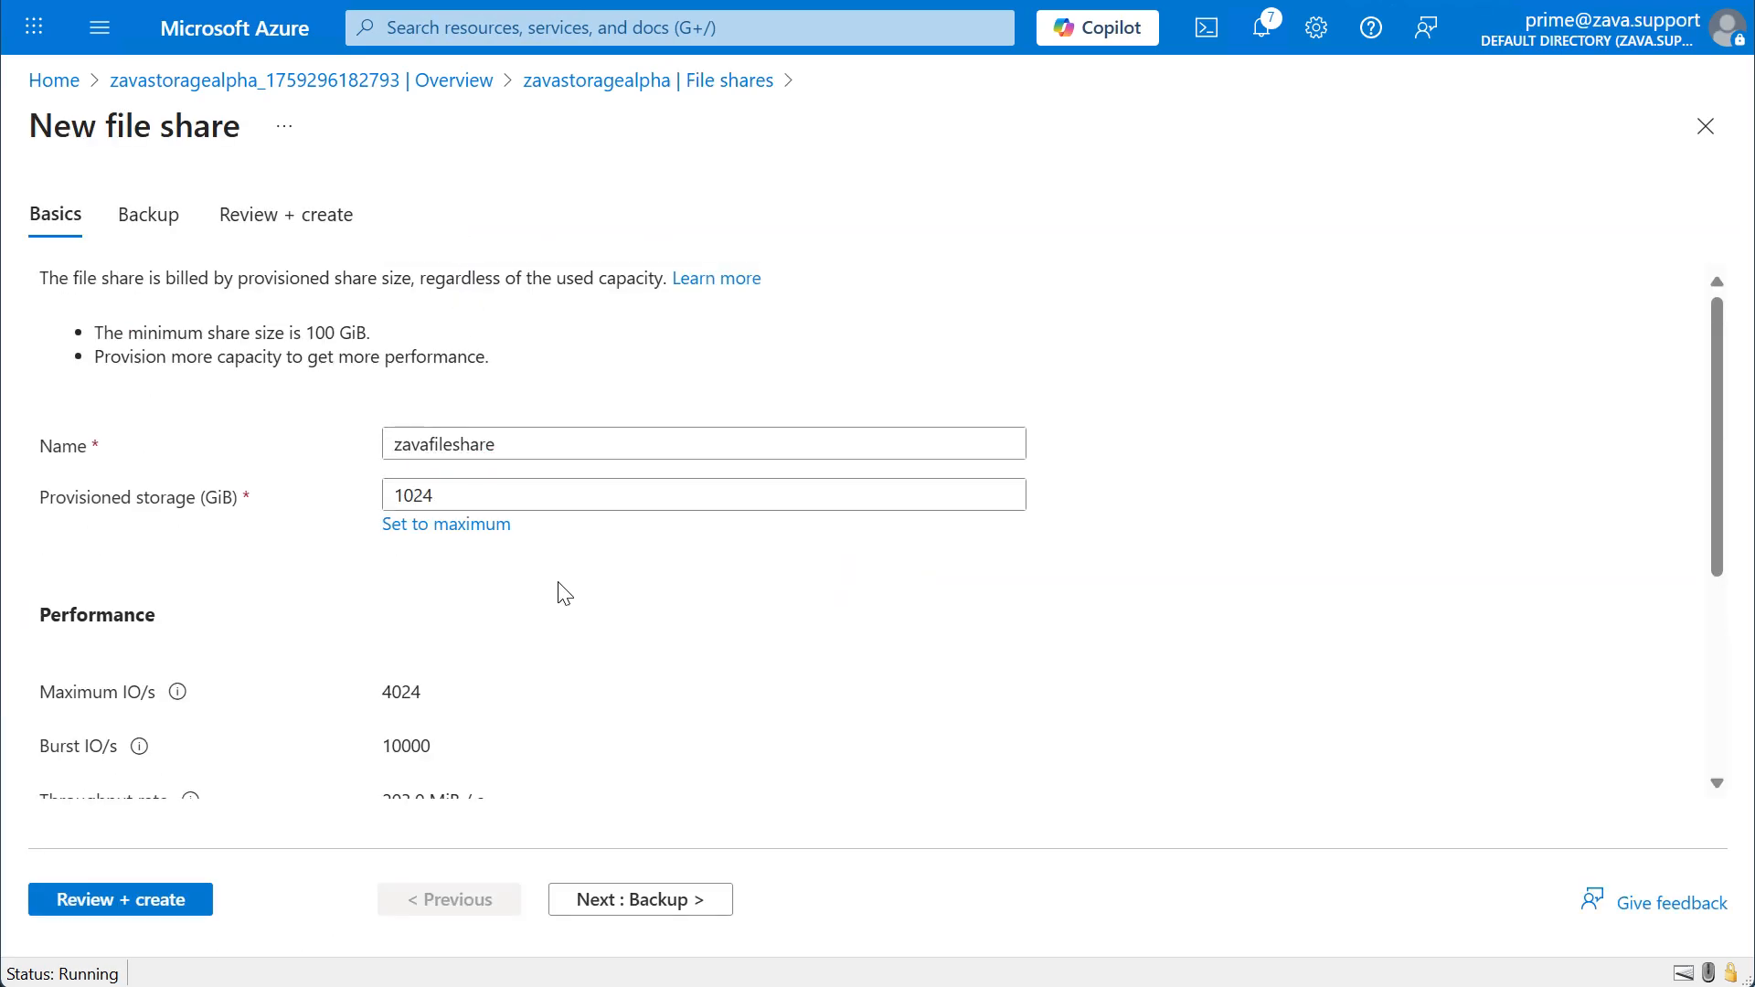
scroll(562, 591, "down", 1)
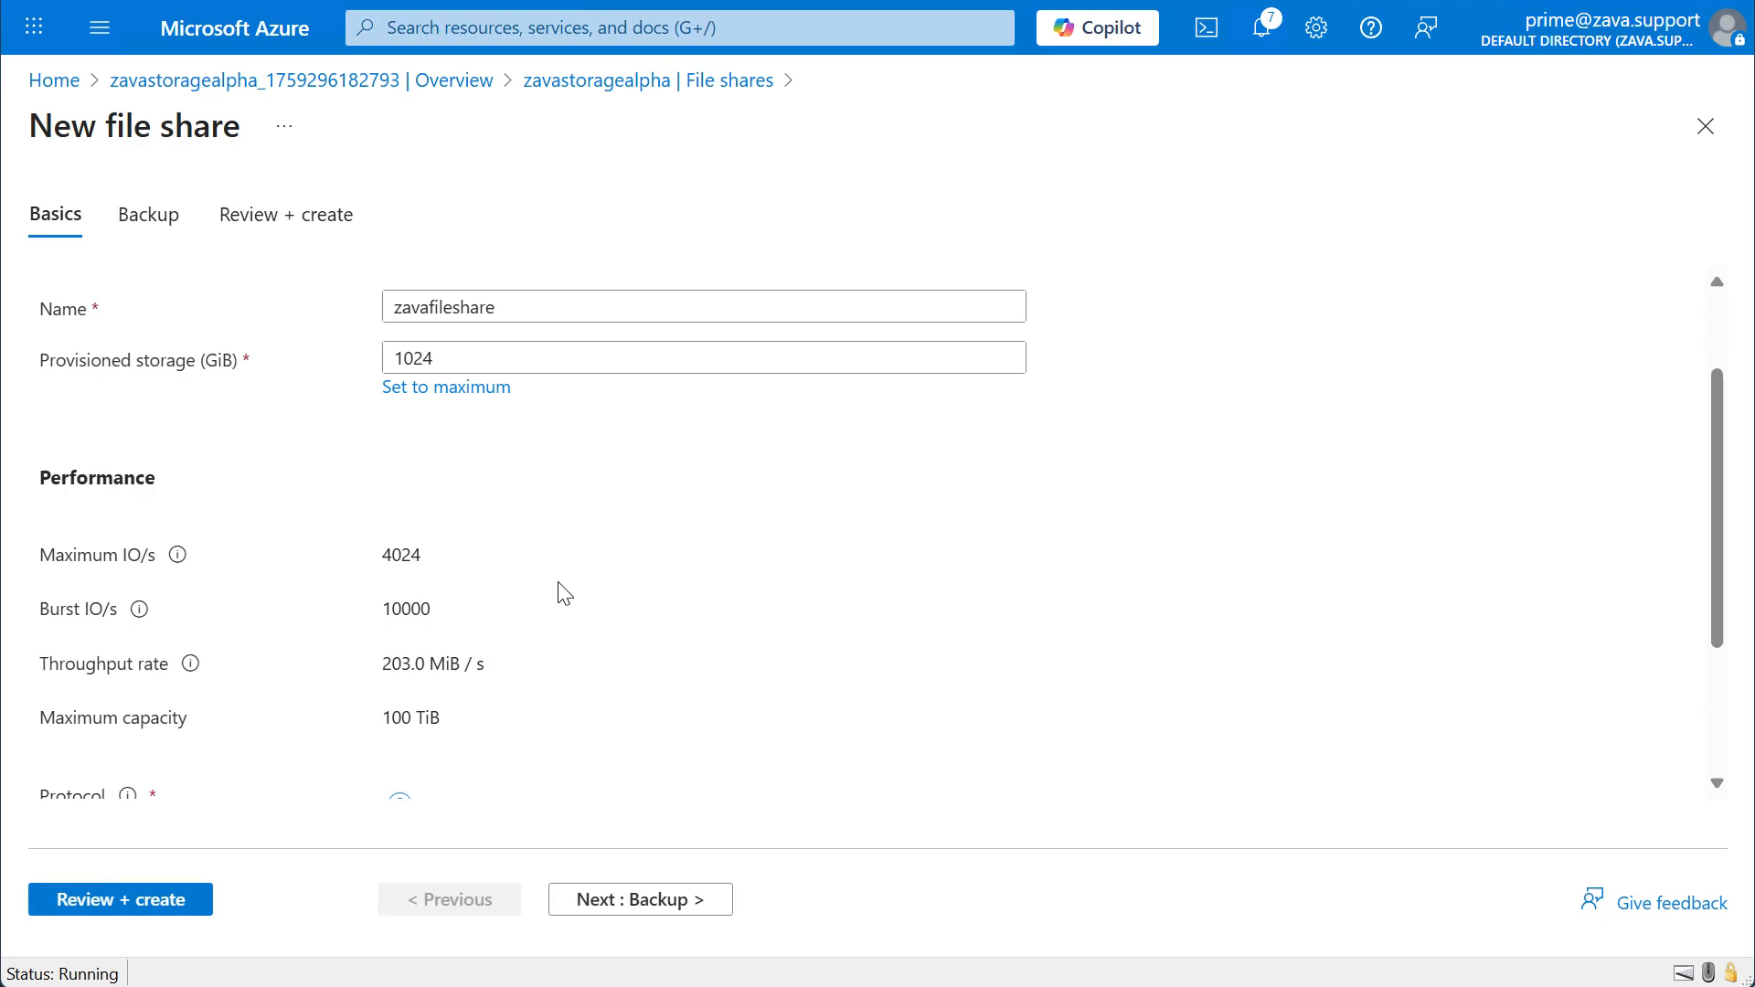
scroll(564, 594, "down", 2)
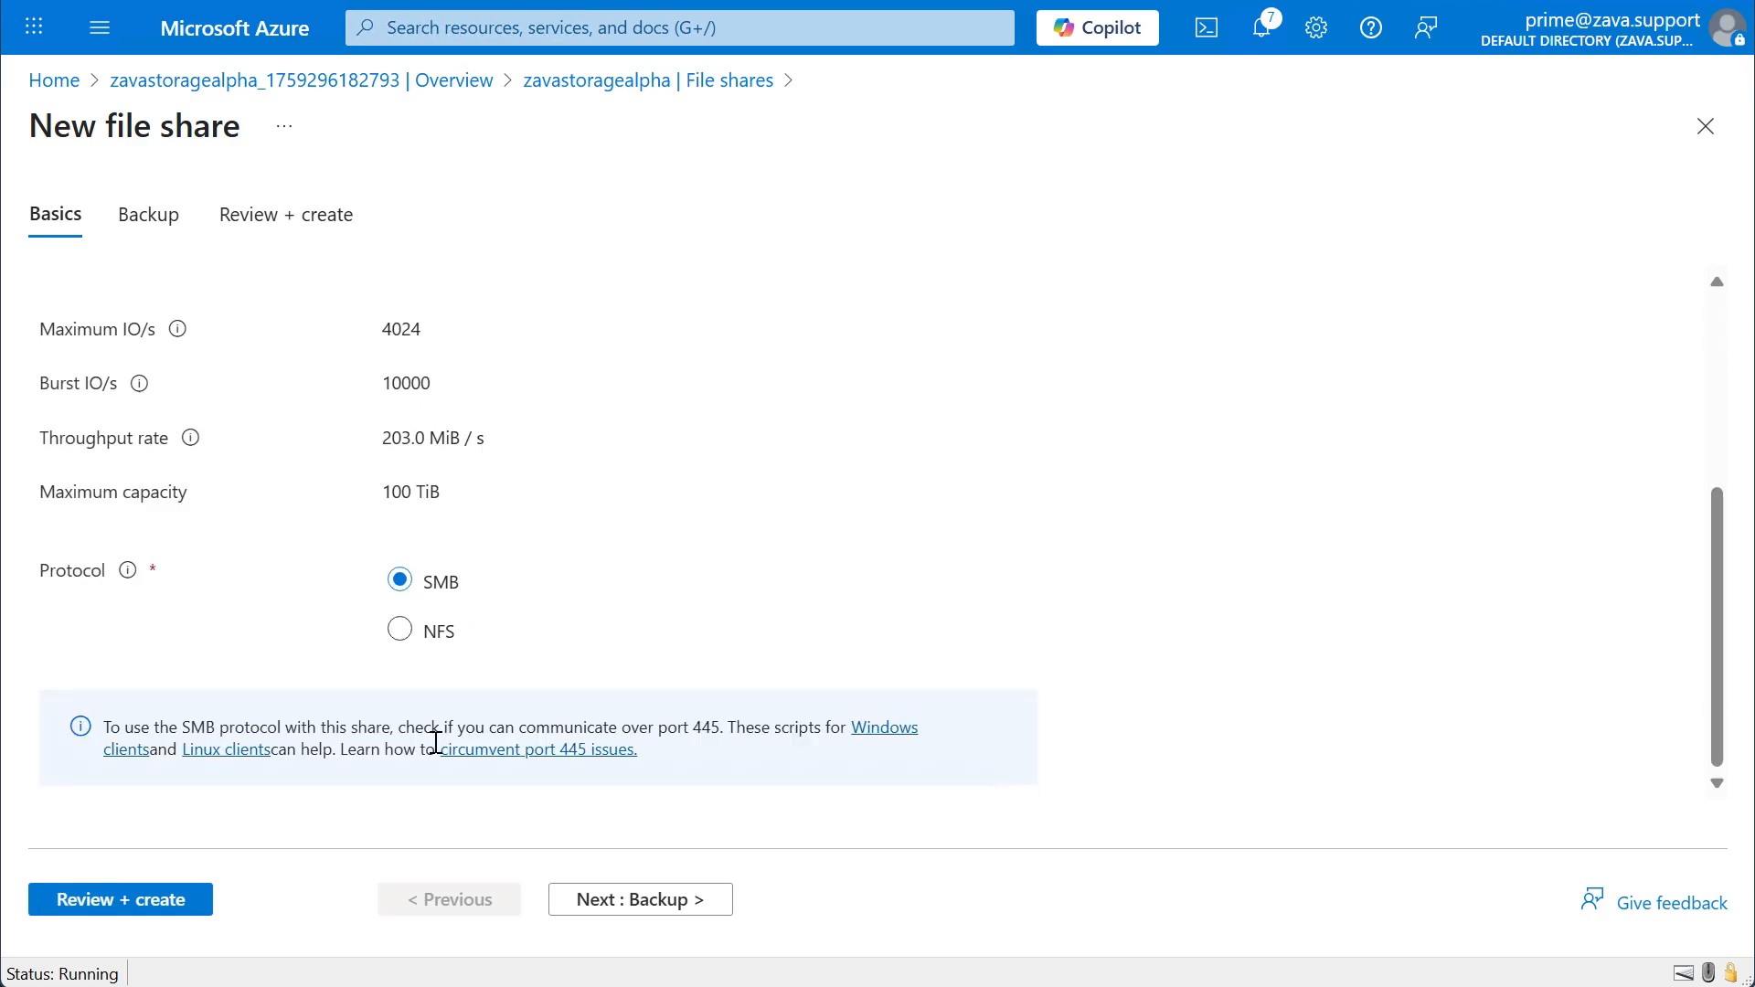
left_click(600, 901)
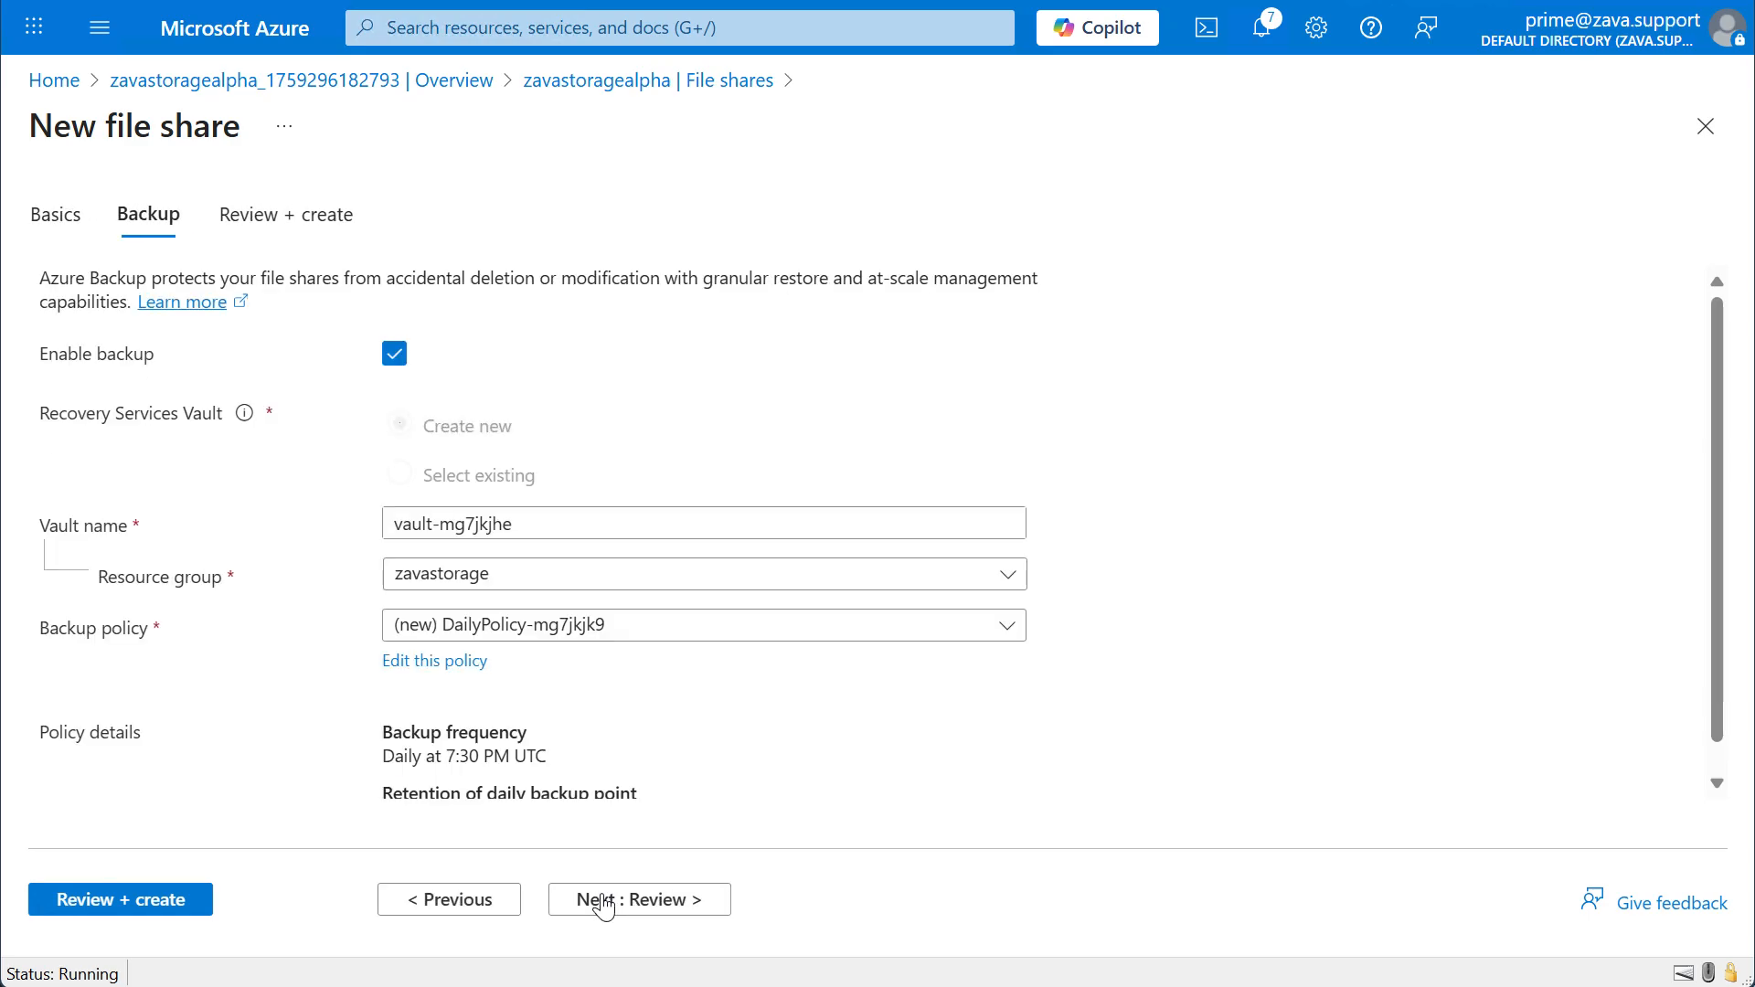
Disable backup for the file share and create it.
left_click(392, 364)
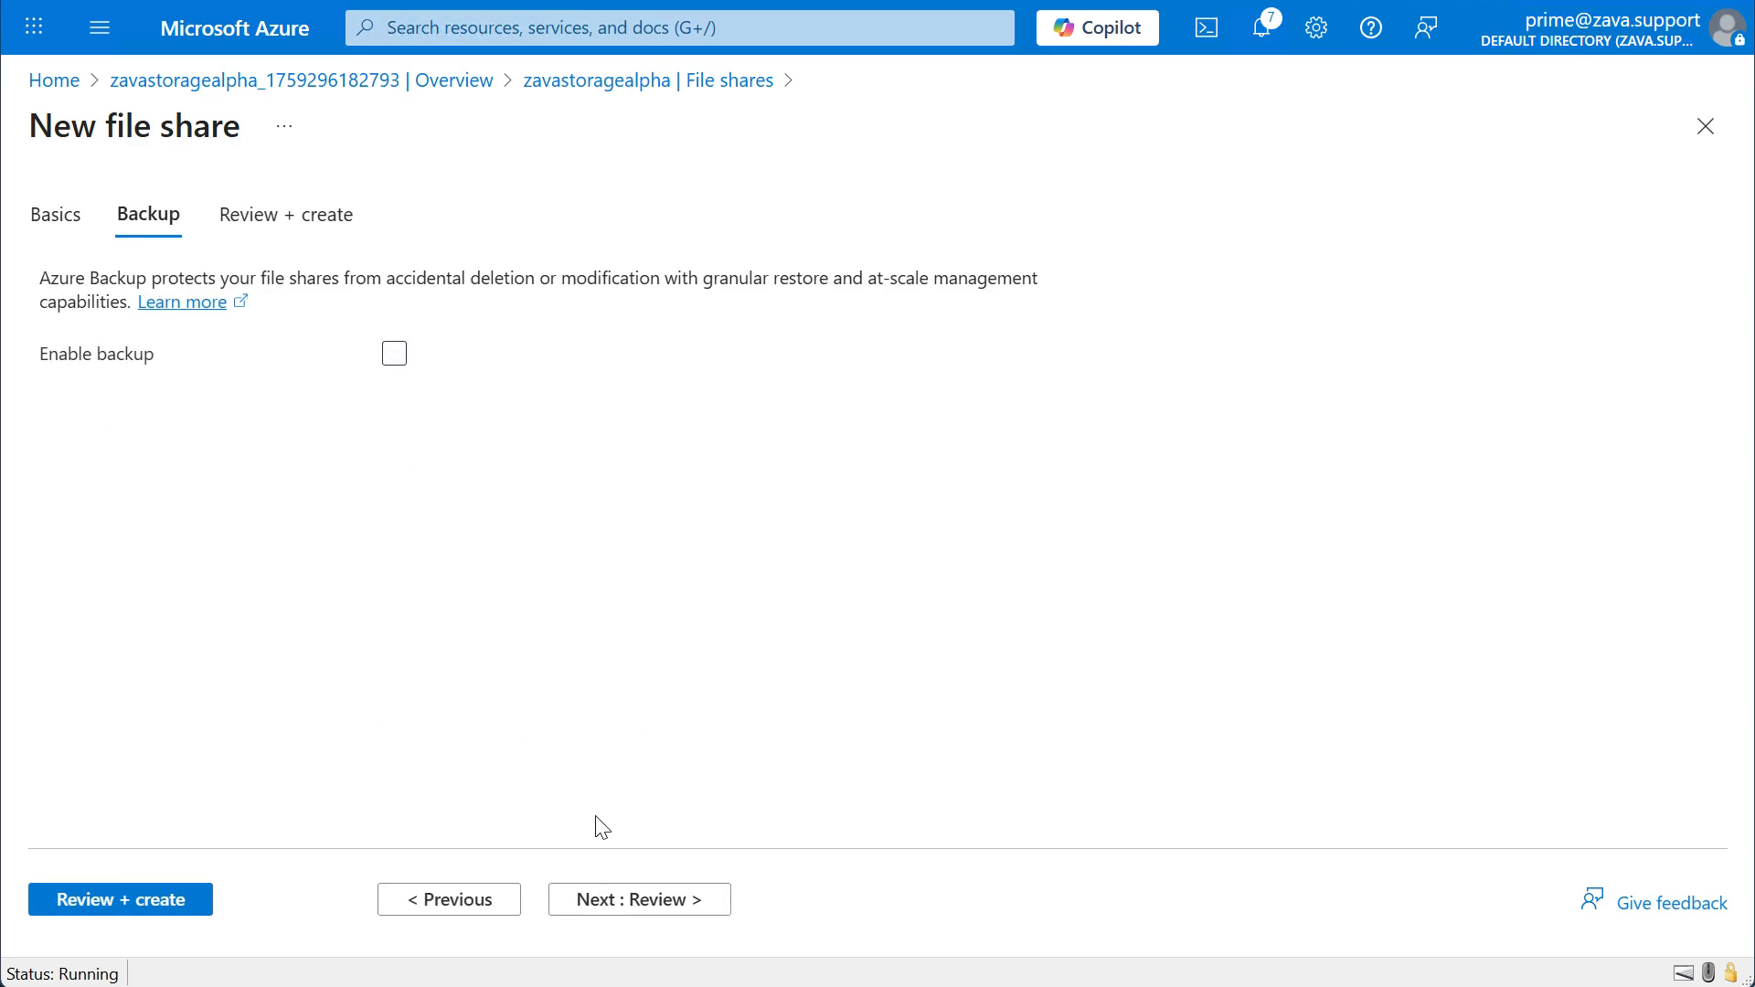
left_click(620, 902)
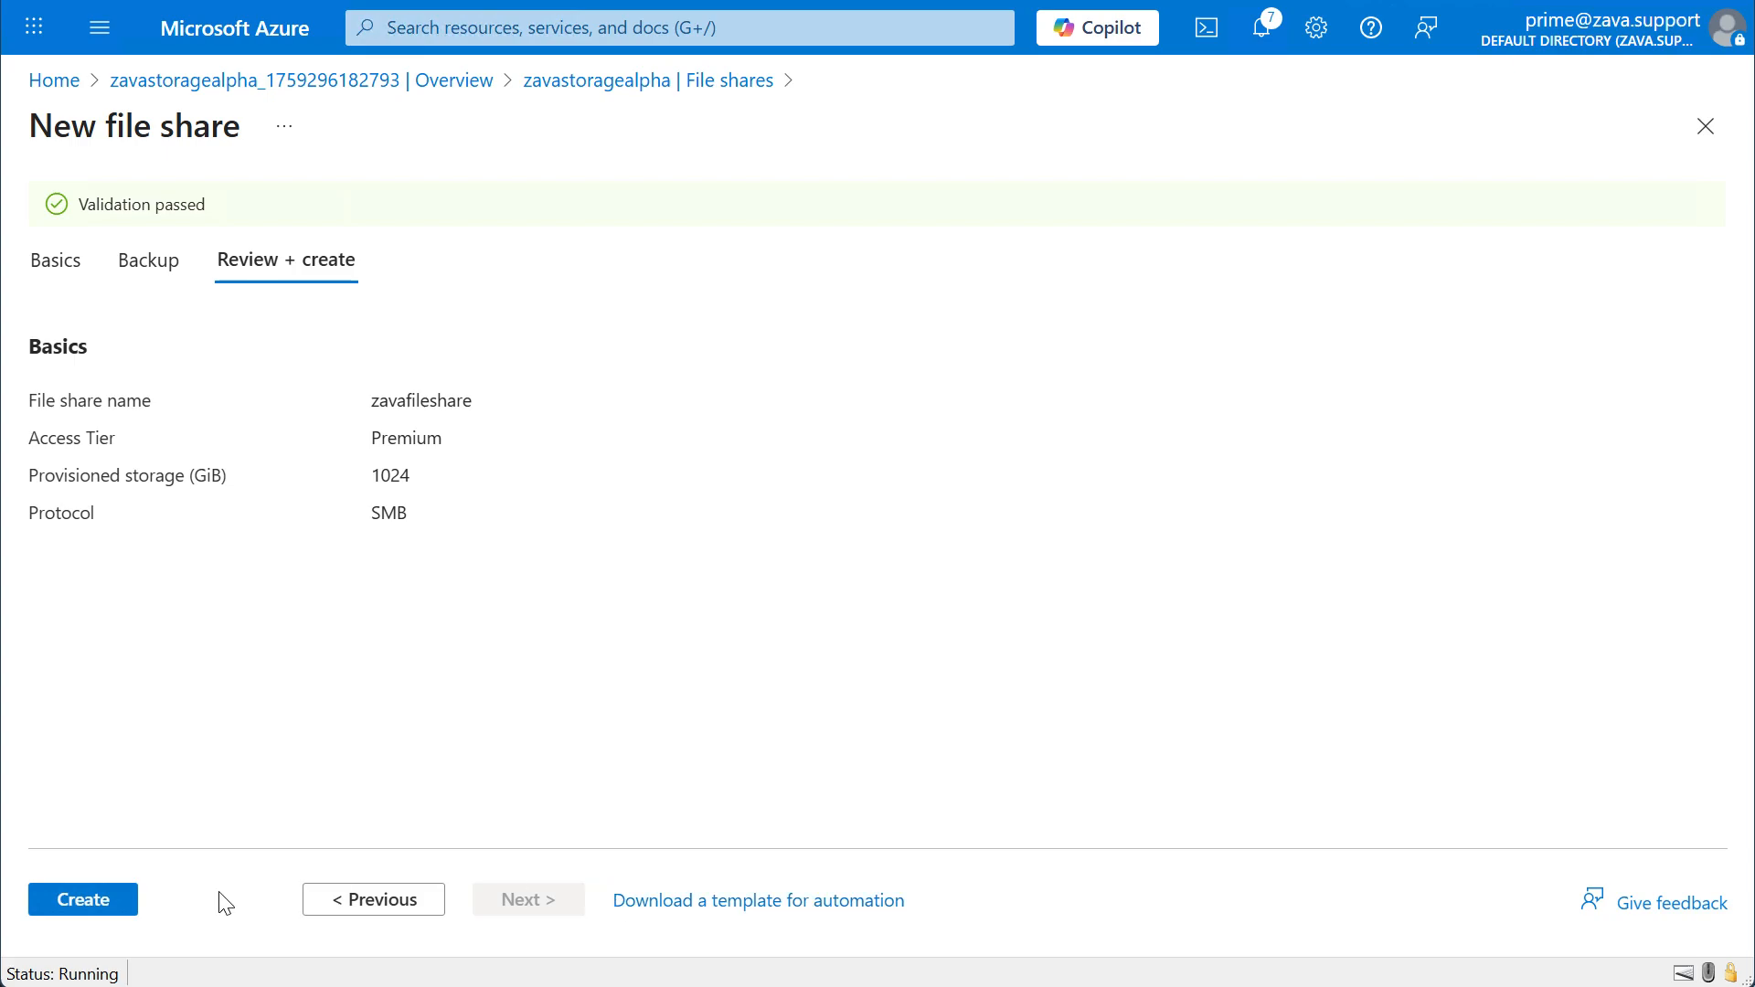
left_click(73, 906)
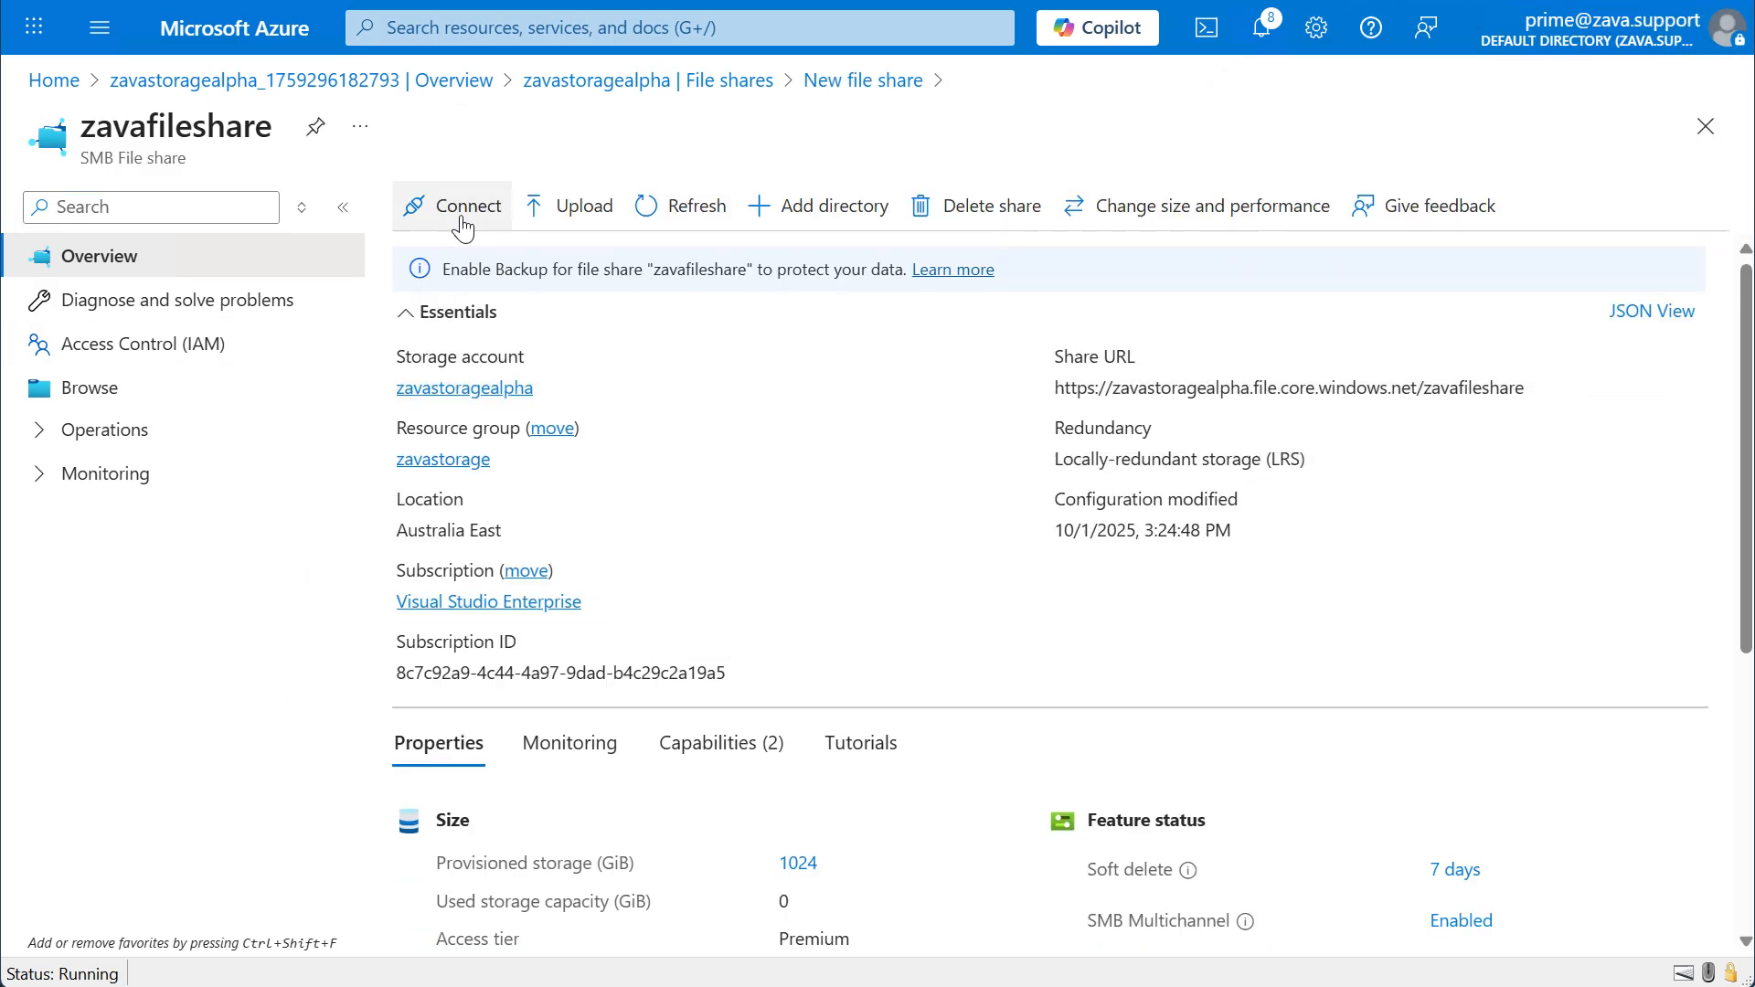
Copy the Windows connection script for zavafileshare, using drive letter Z and storage account key authentication, and close the connection details.
left_click(463, 227)
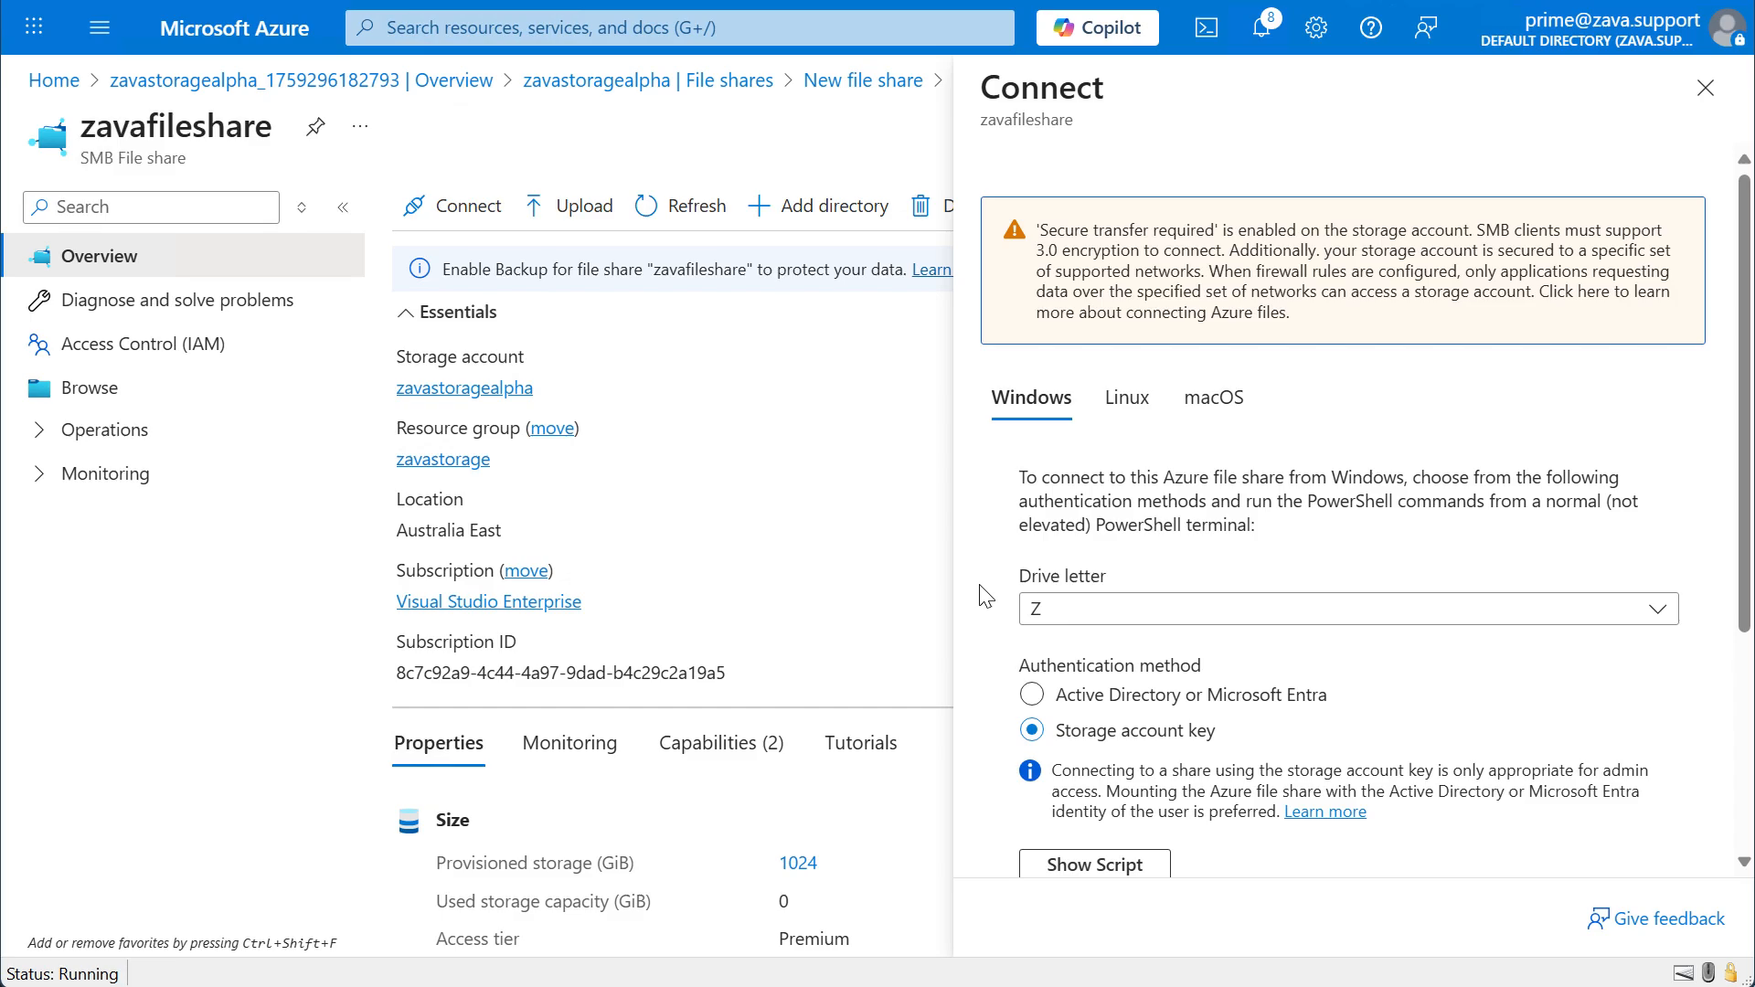
scroll(984, 596, "down", 4)
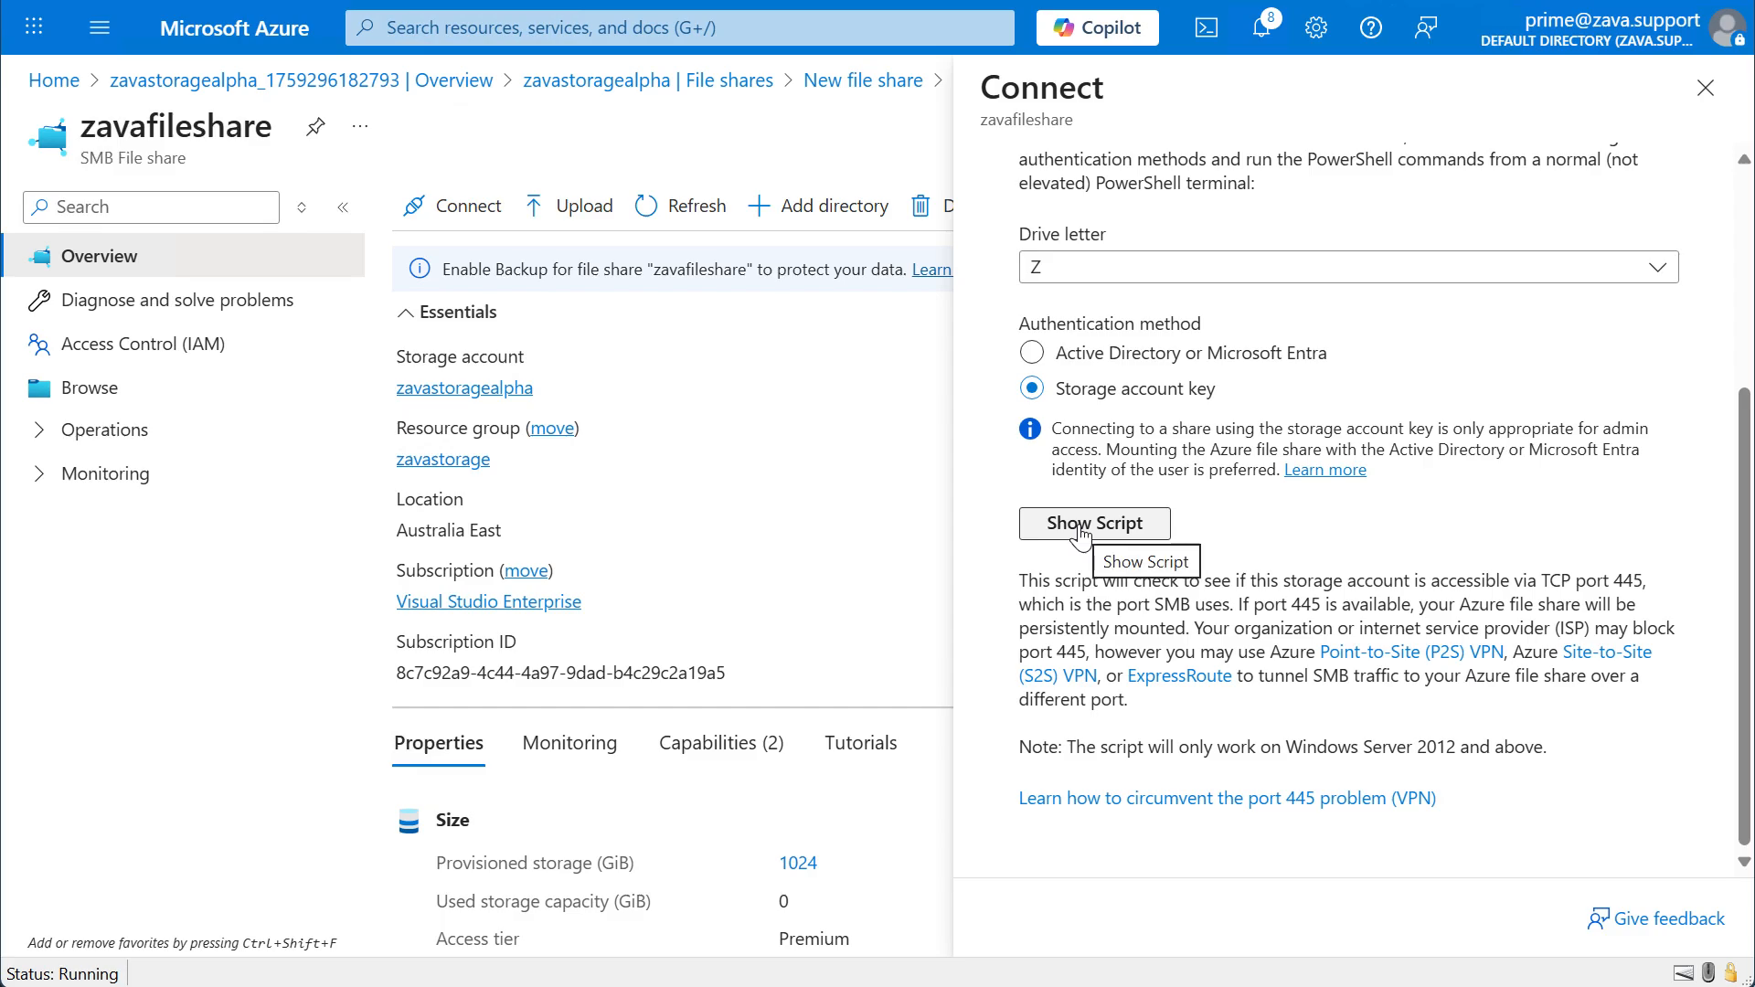
left_click(1040, 528)
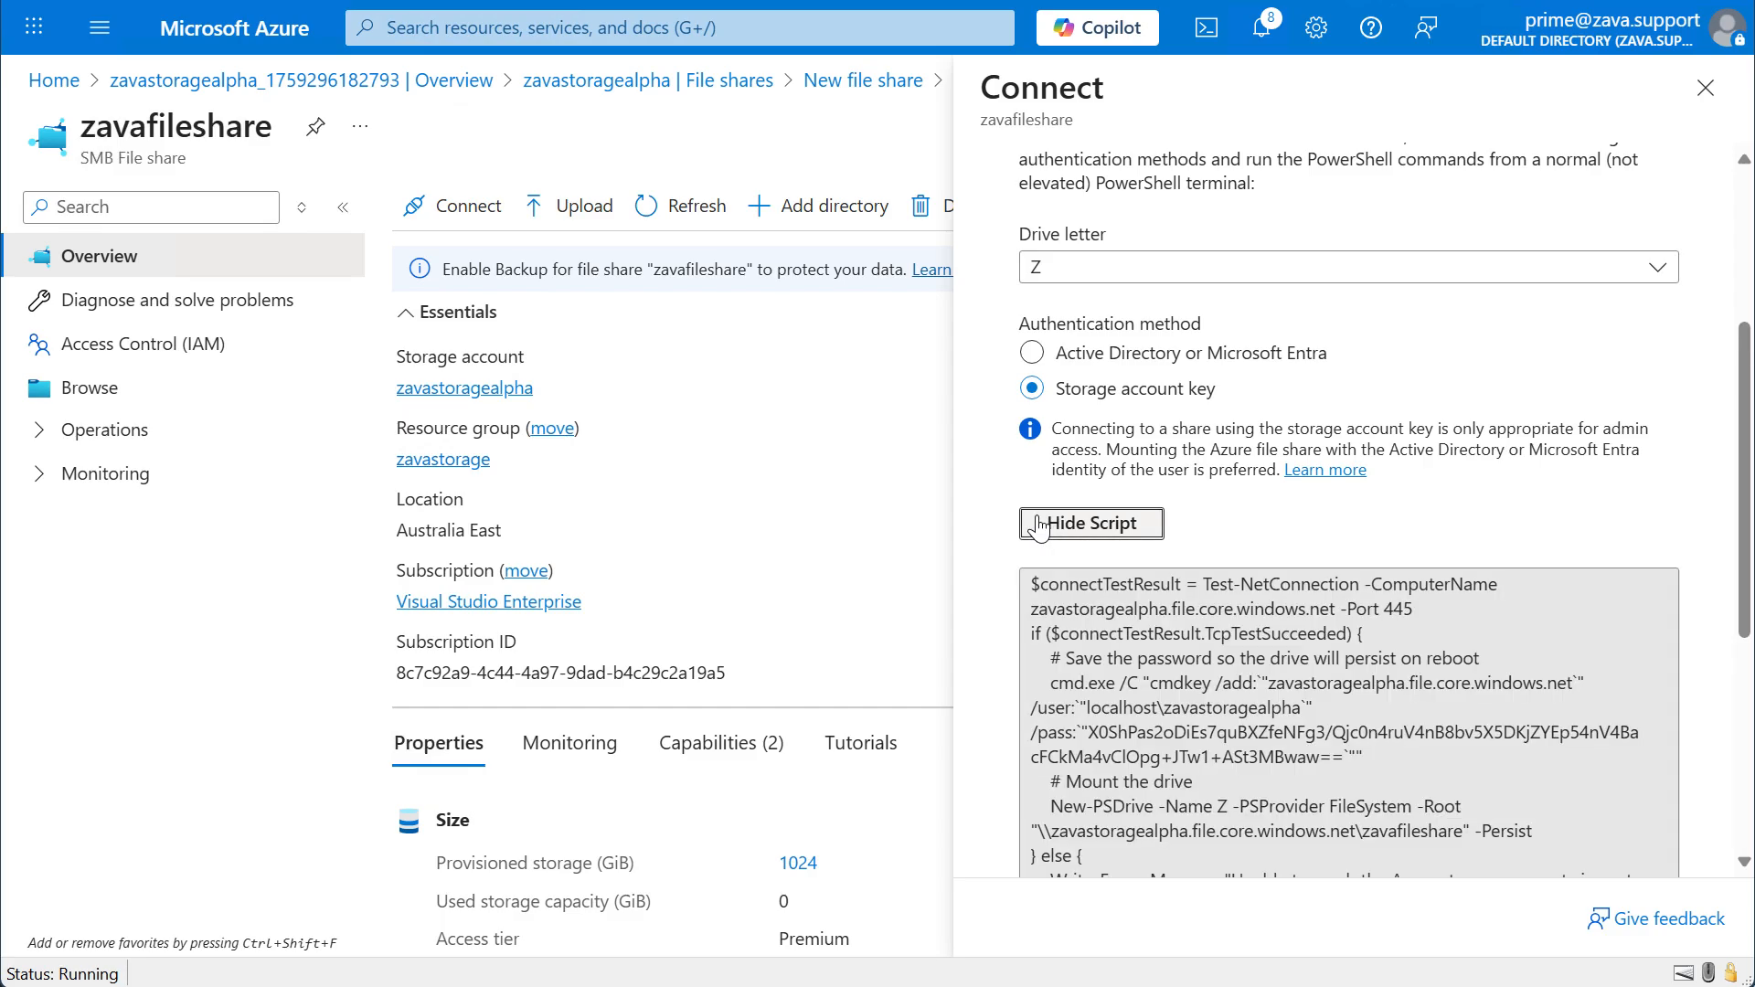
scroll(1042, 599, "down", 3)
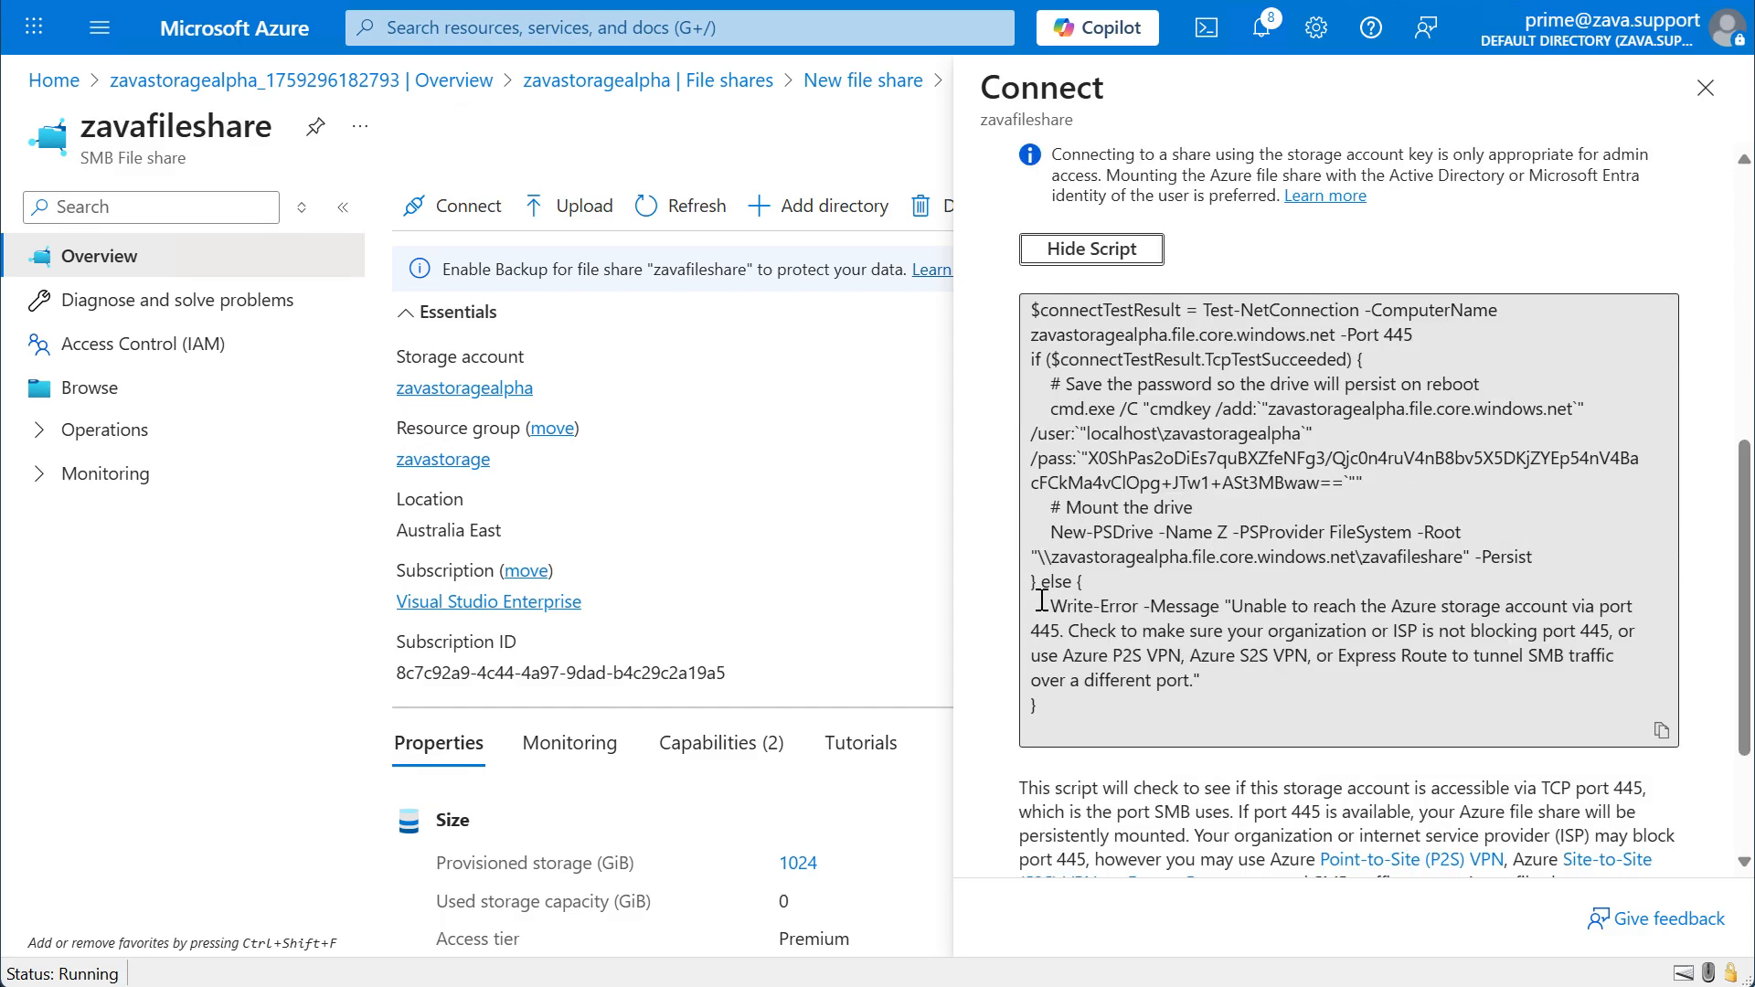
left_click(1661, 730)
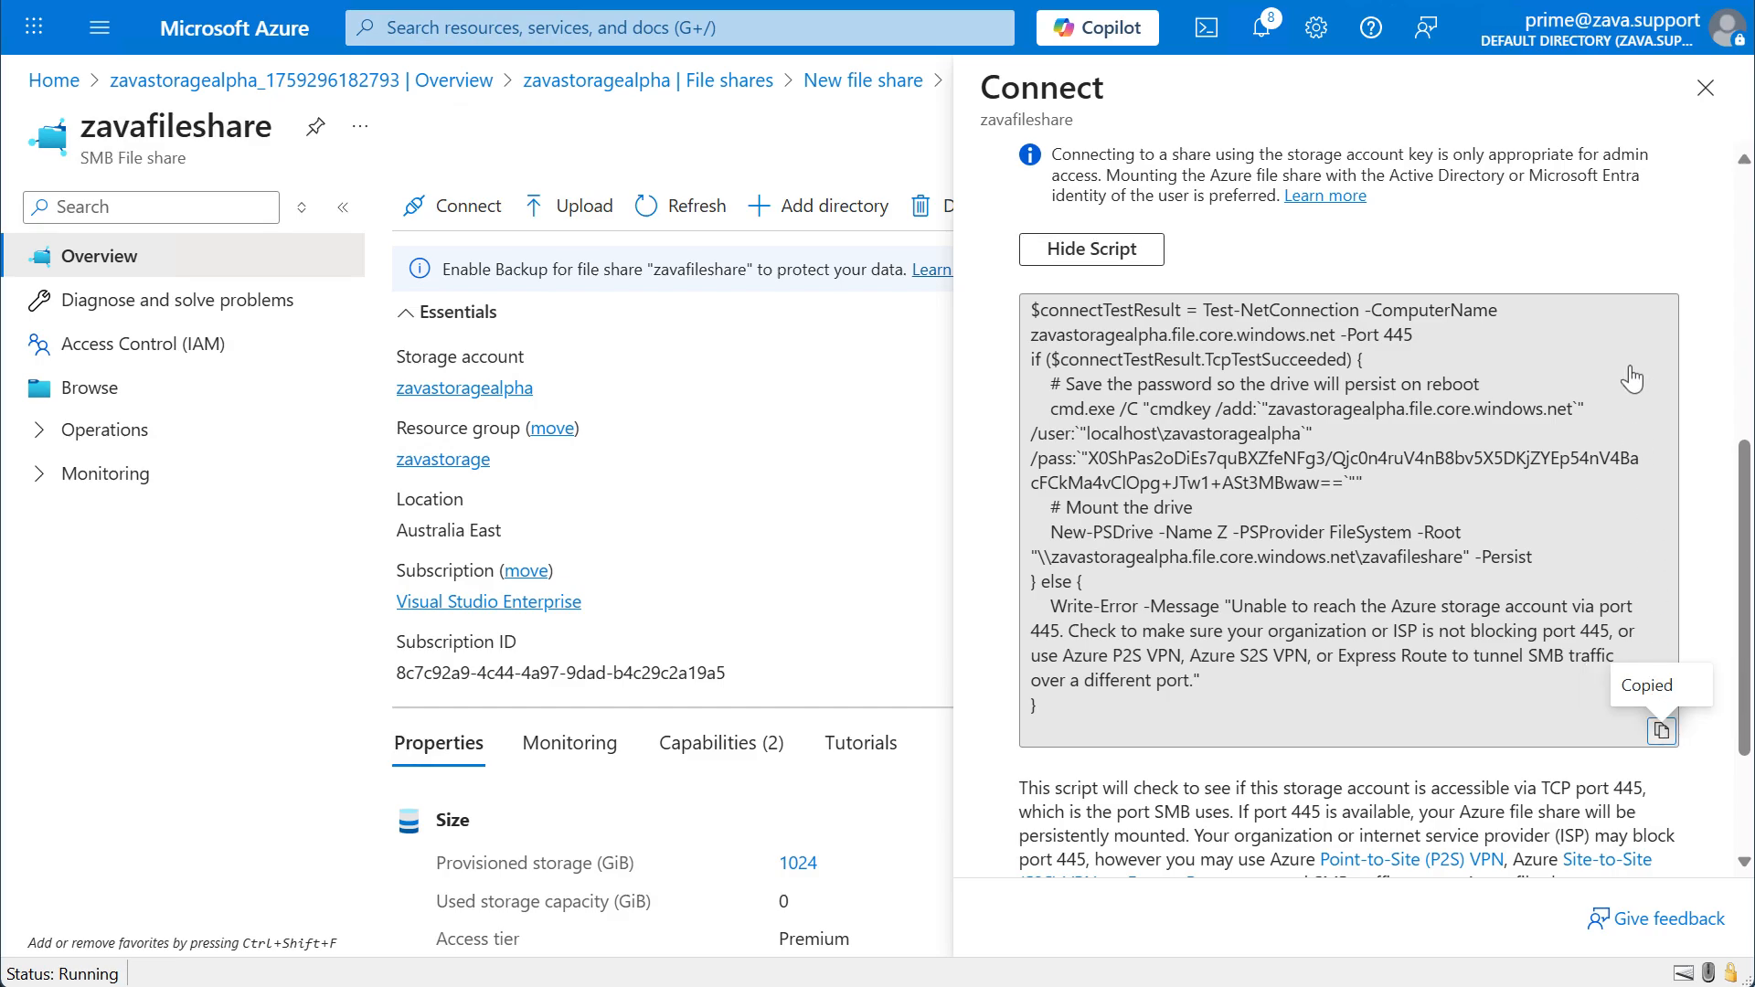
left_click(1704, 90)
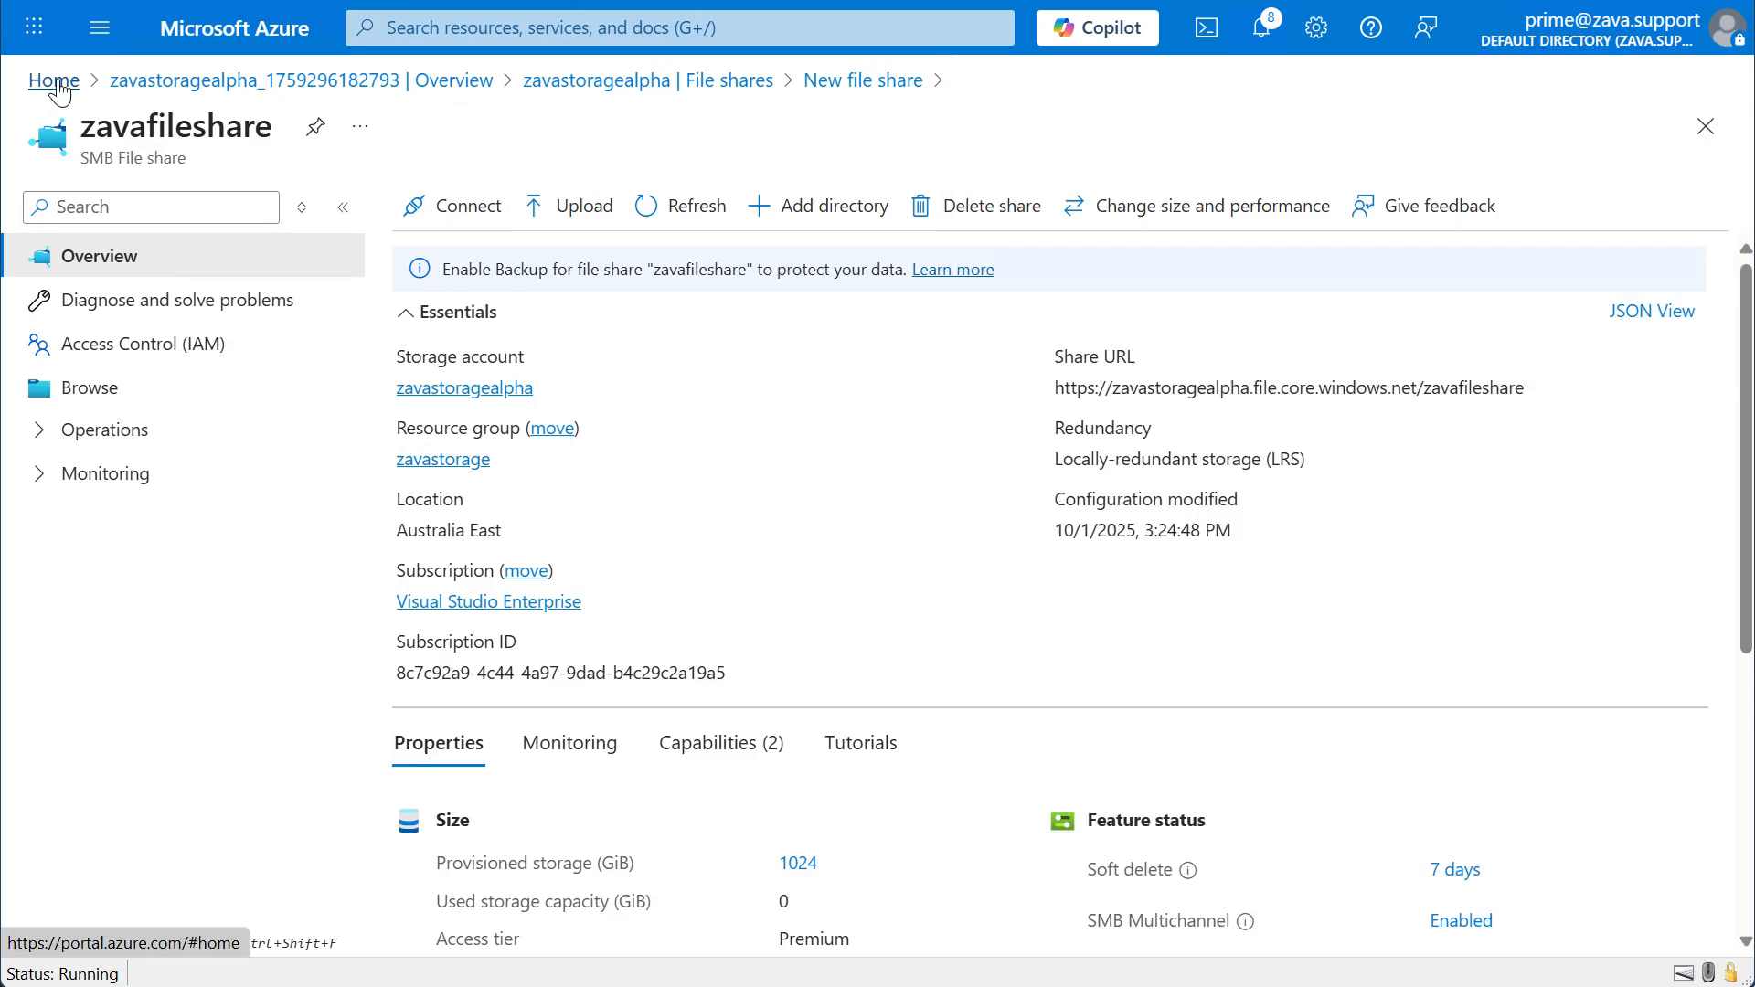
Return to the portal home page and open the WS2025AzureTest virtual machine.
left_click(55, 82)
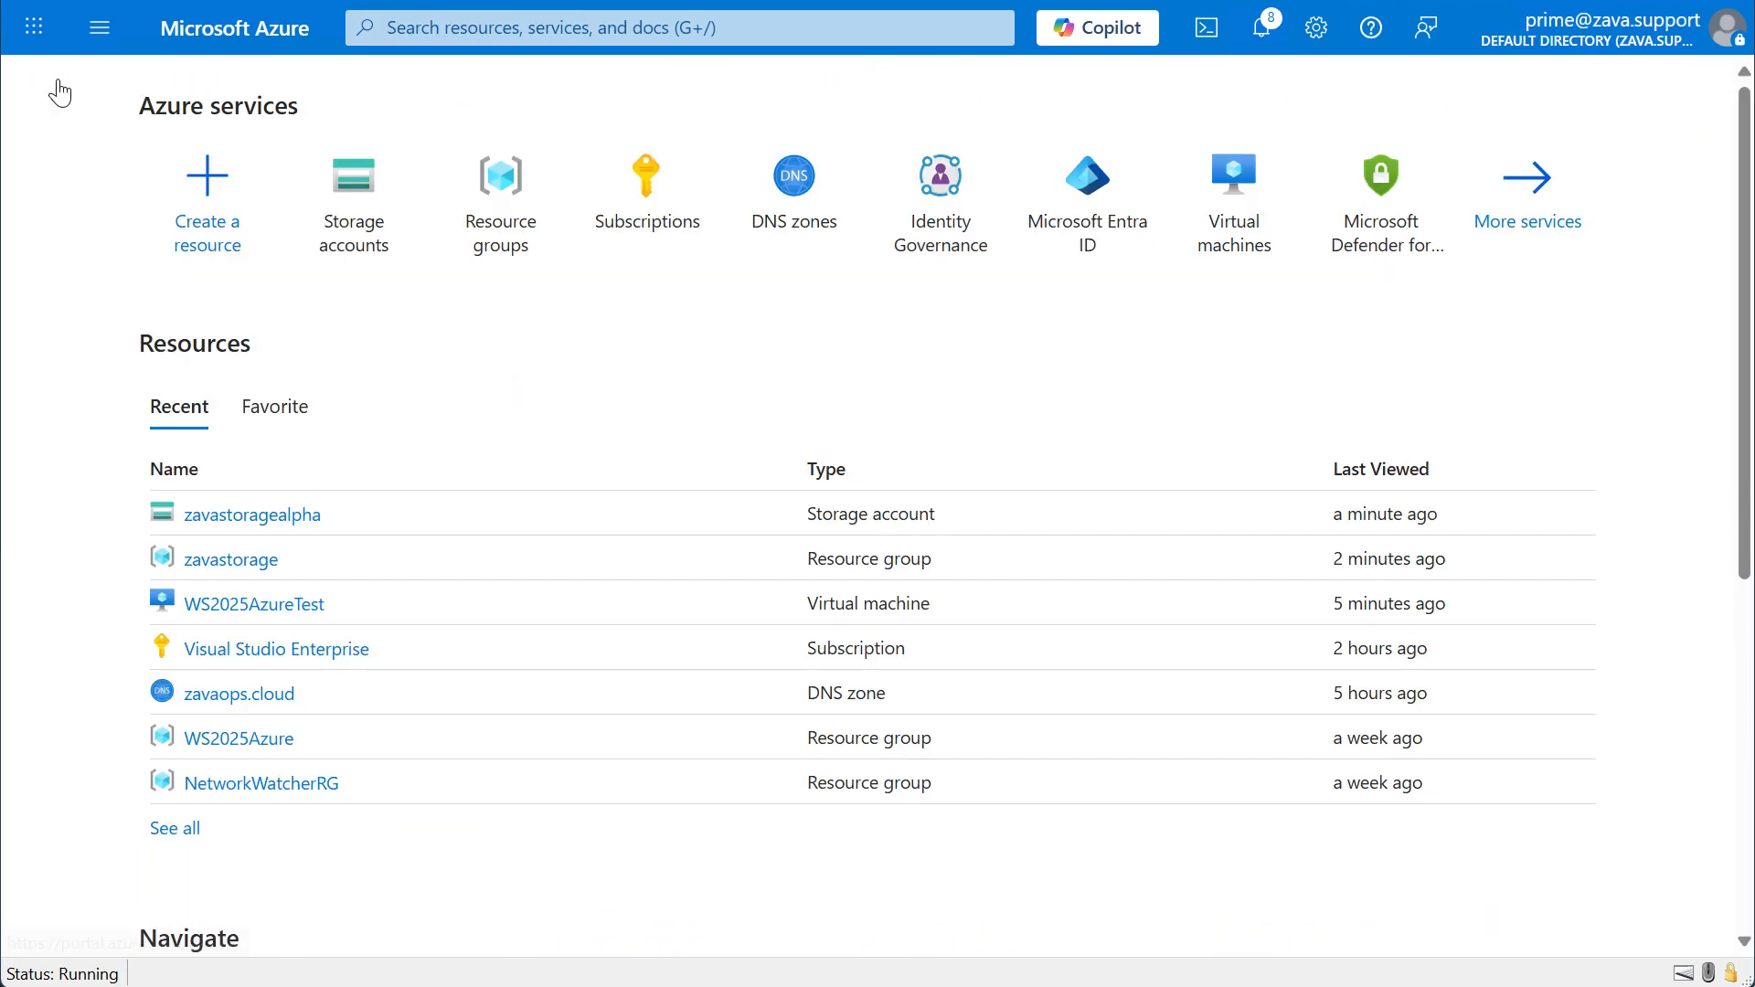
left_click(1241, 231)
left_click(601, 544)
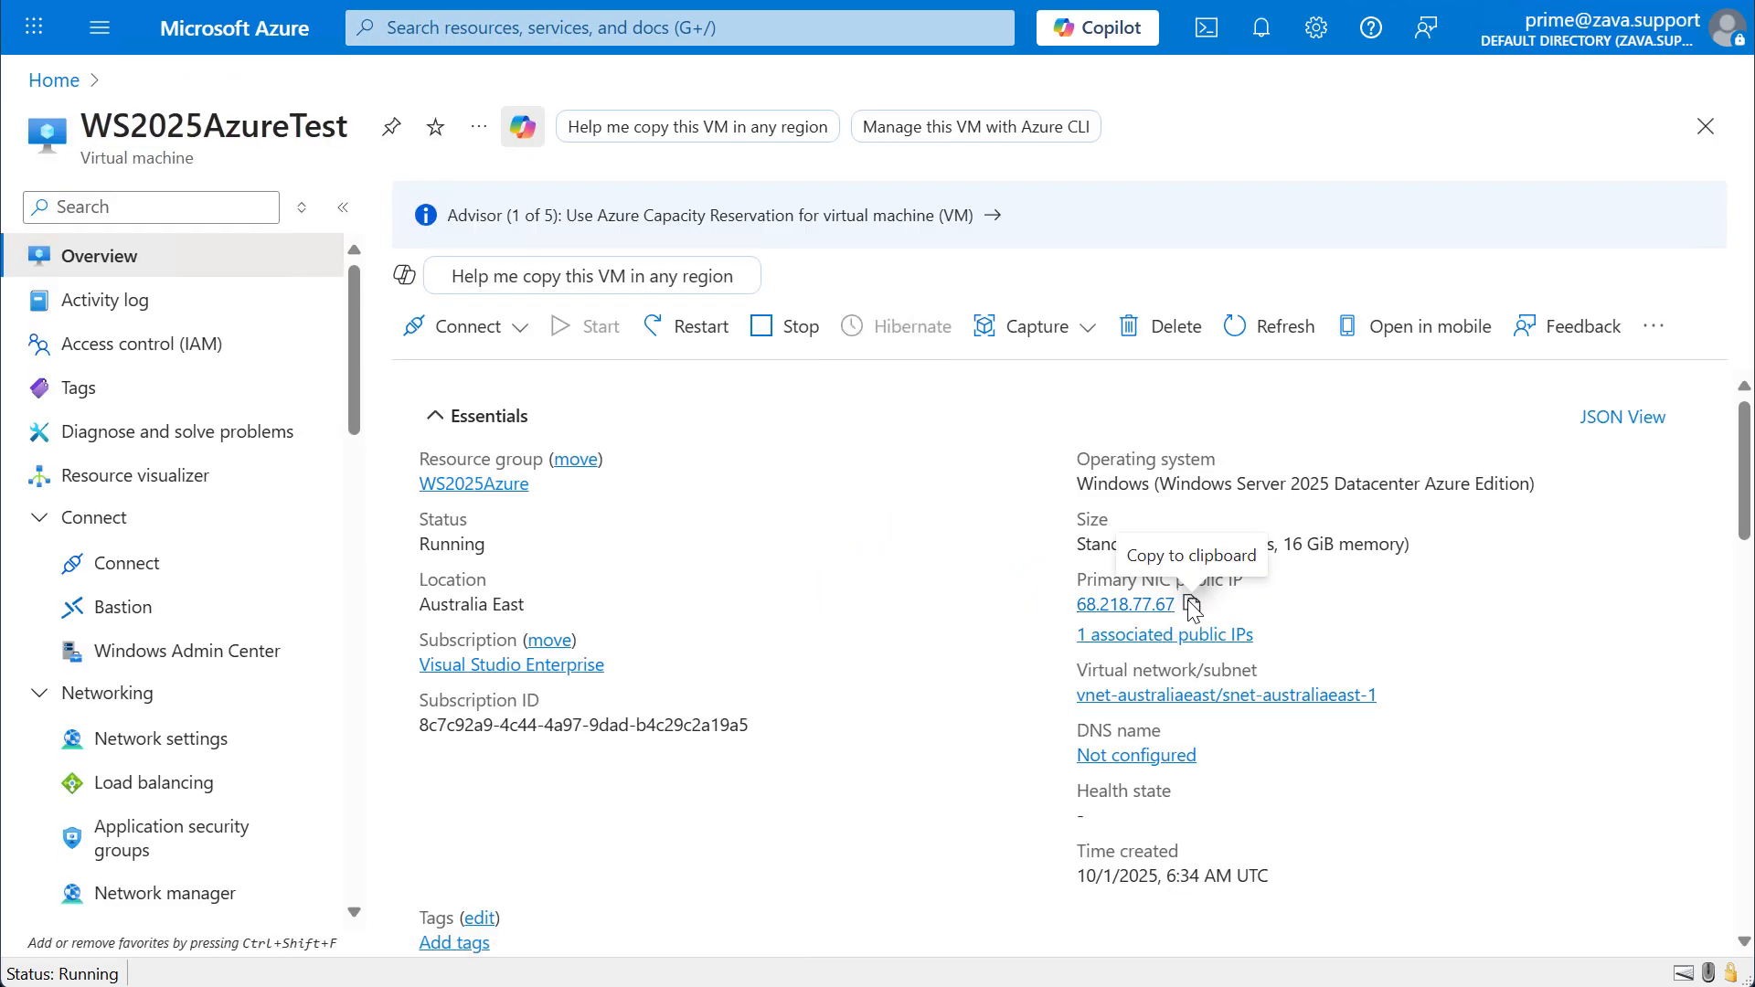
Copy the virtual machine's public IP address and connect to 68.218.77.67 with Remote Desktop Connection.
left_click(1189, 601)
left_click(1598, 17)
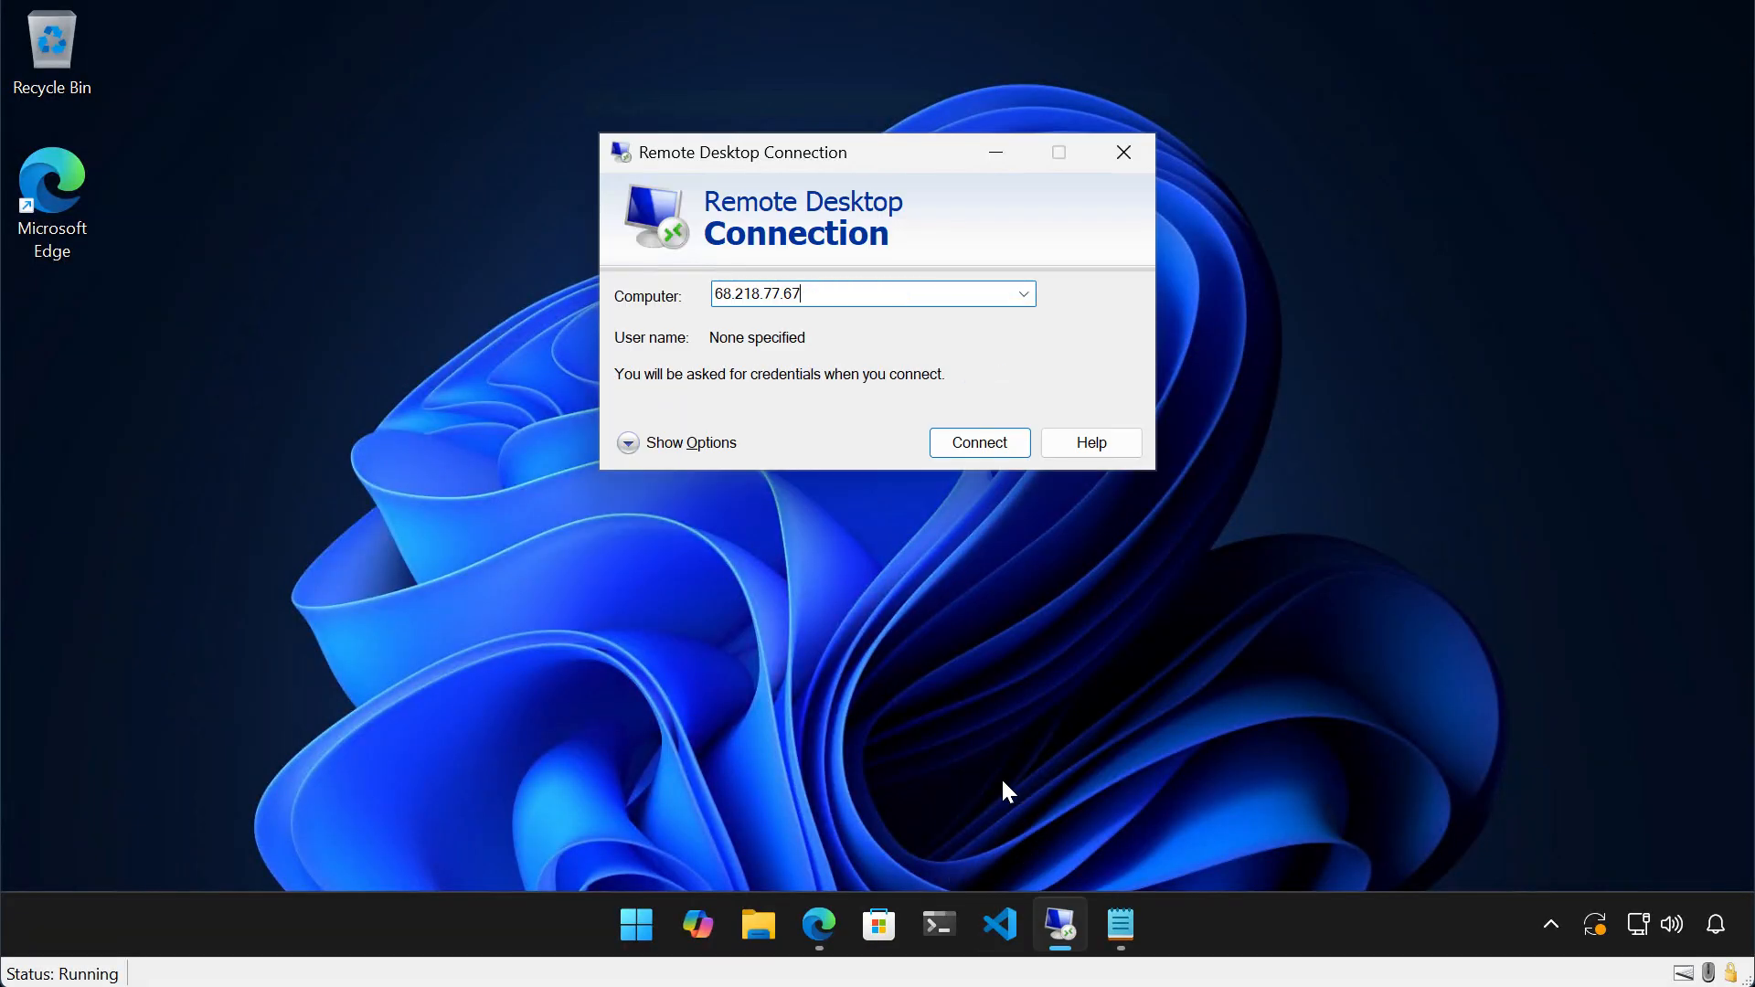
left_click(1002, 442)
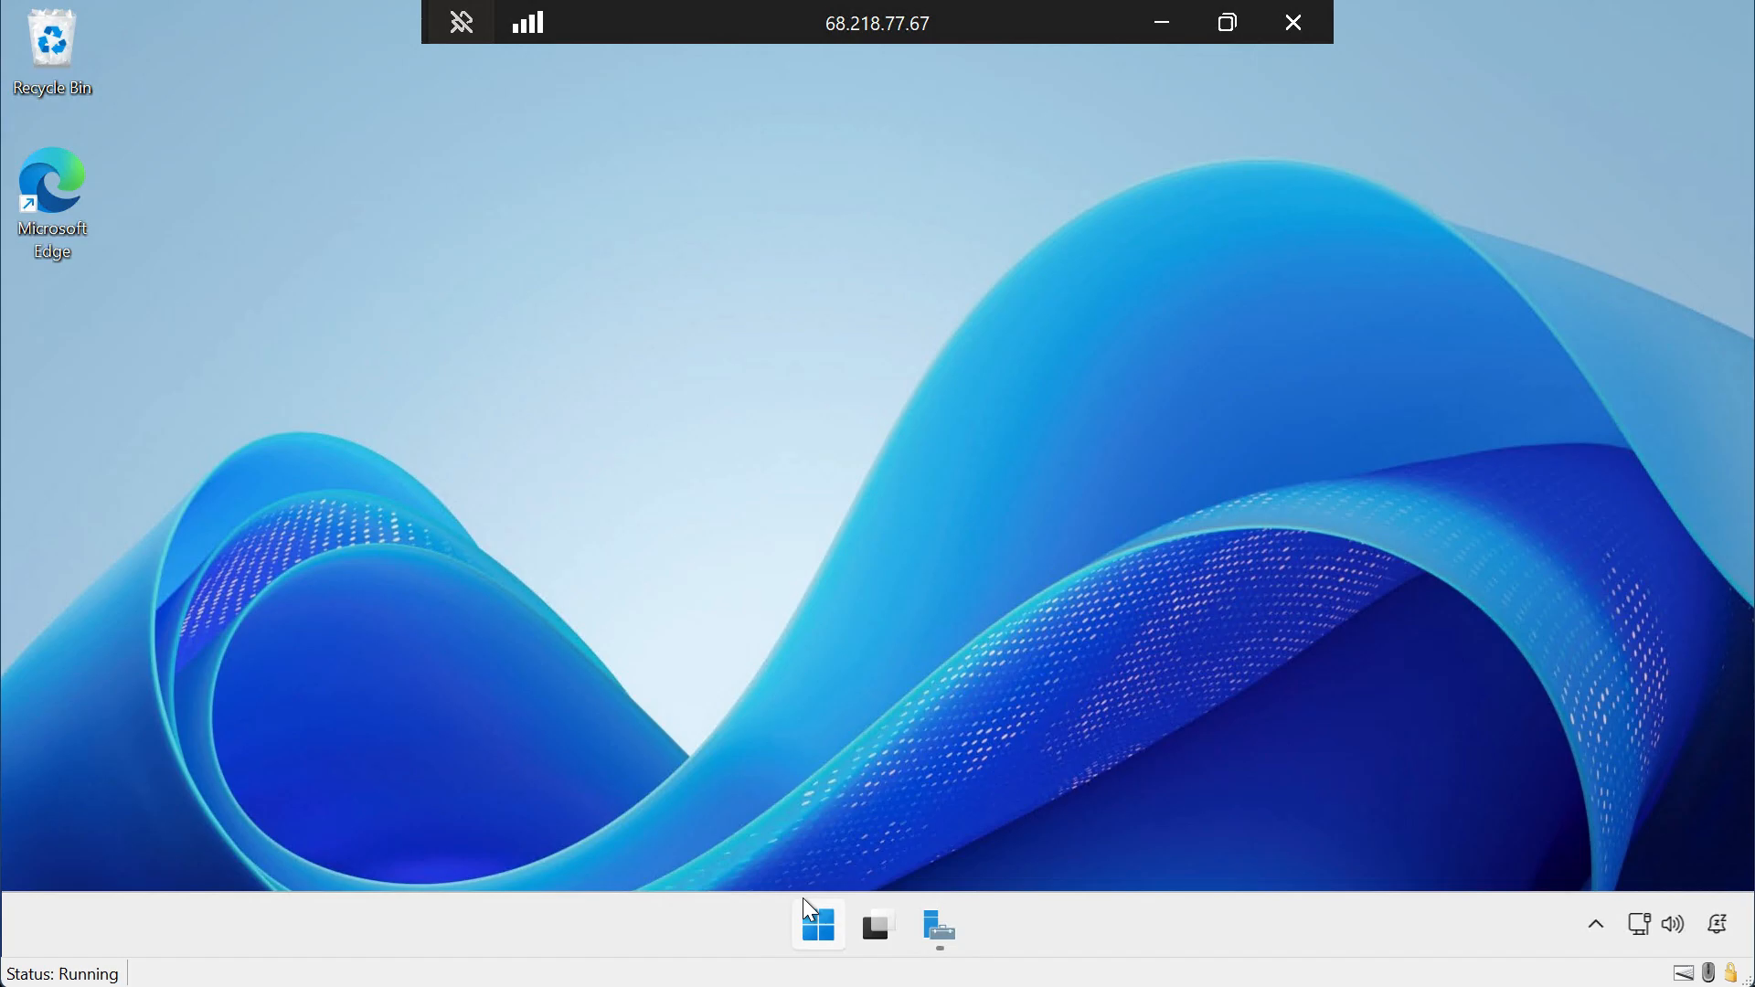
Open Notepad on the remote server and paste in the drive-mapping script containing the storage account key.
left_click(817, 927)
type("notepad")
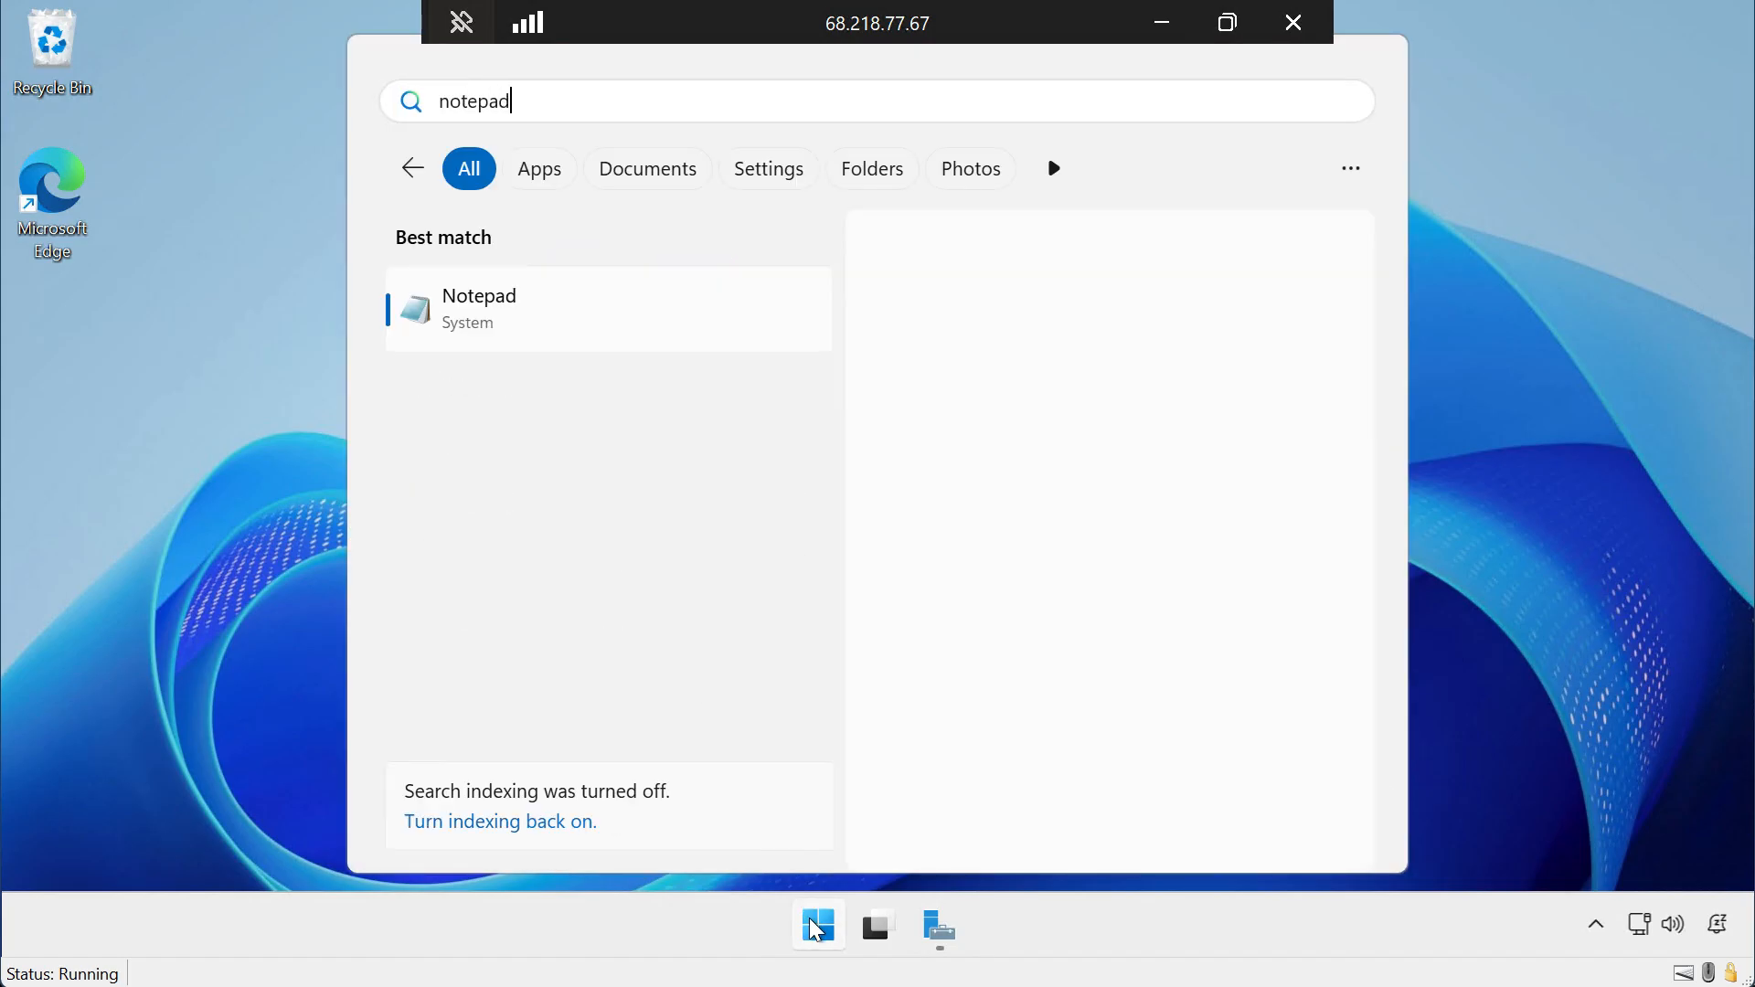
key("Return")
key("ctrl+v")
Save the script as connect-share.bat in C:\temp and close Notepad.
left_click(174, 195)
left_click(213, 351)
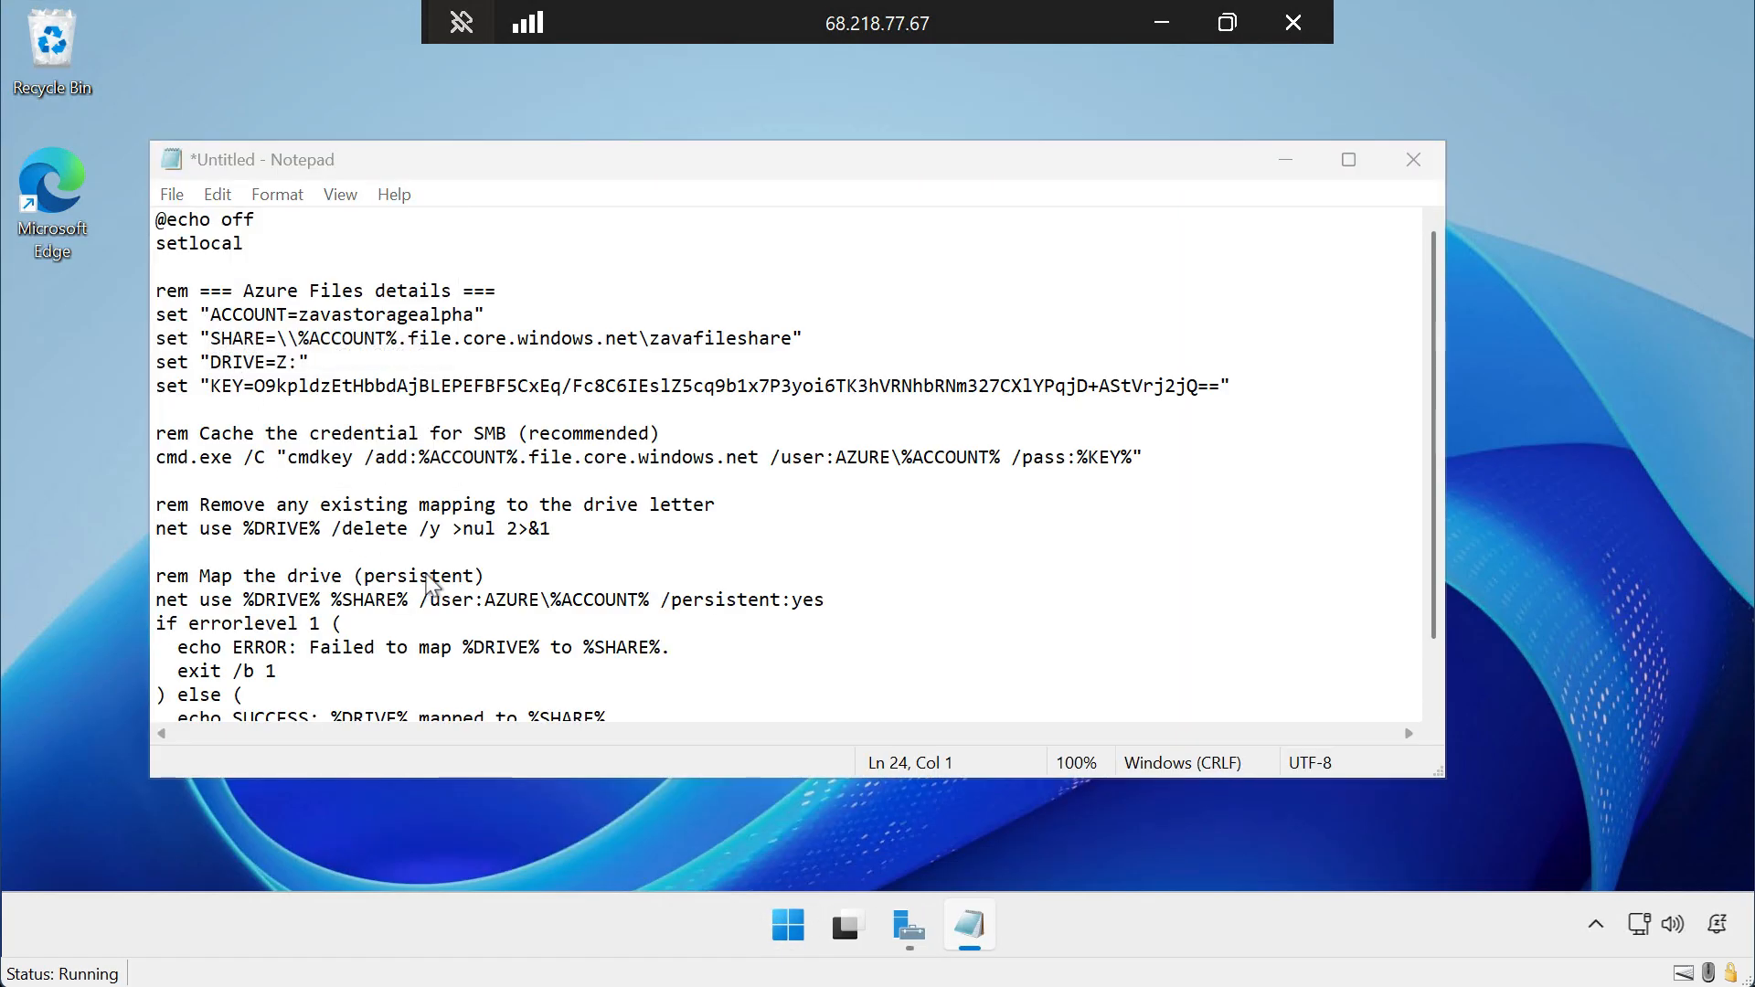
type("connect-share.bat")
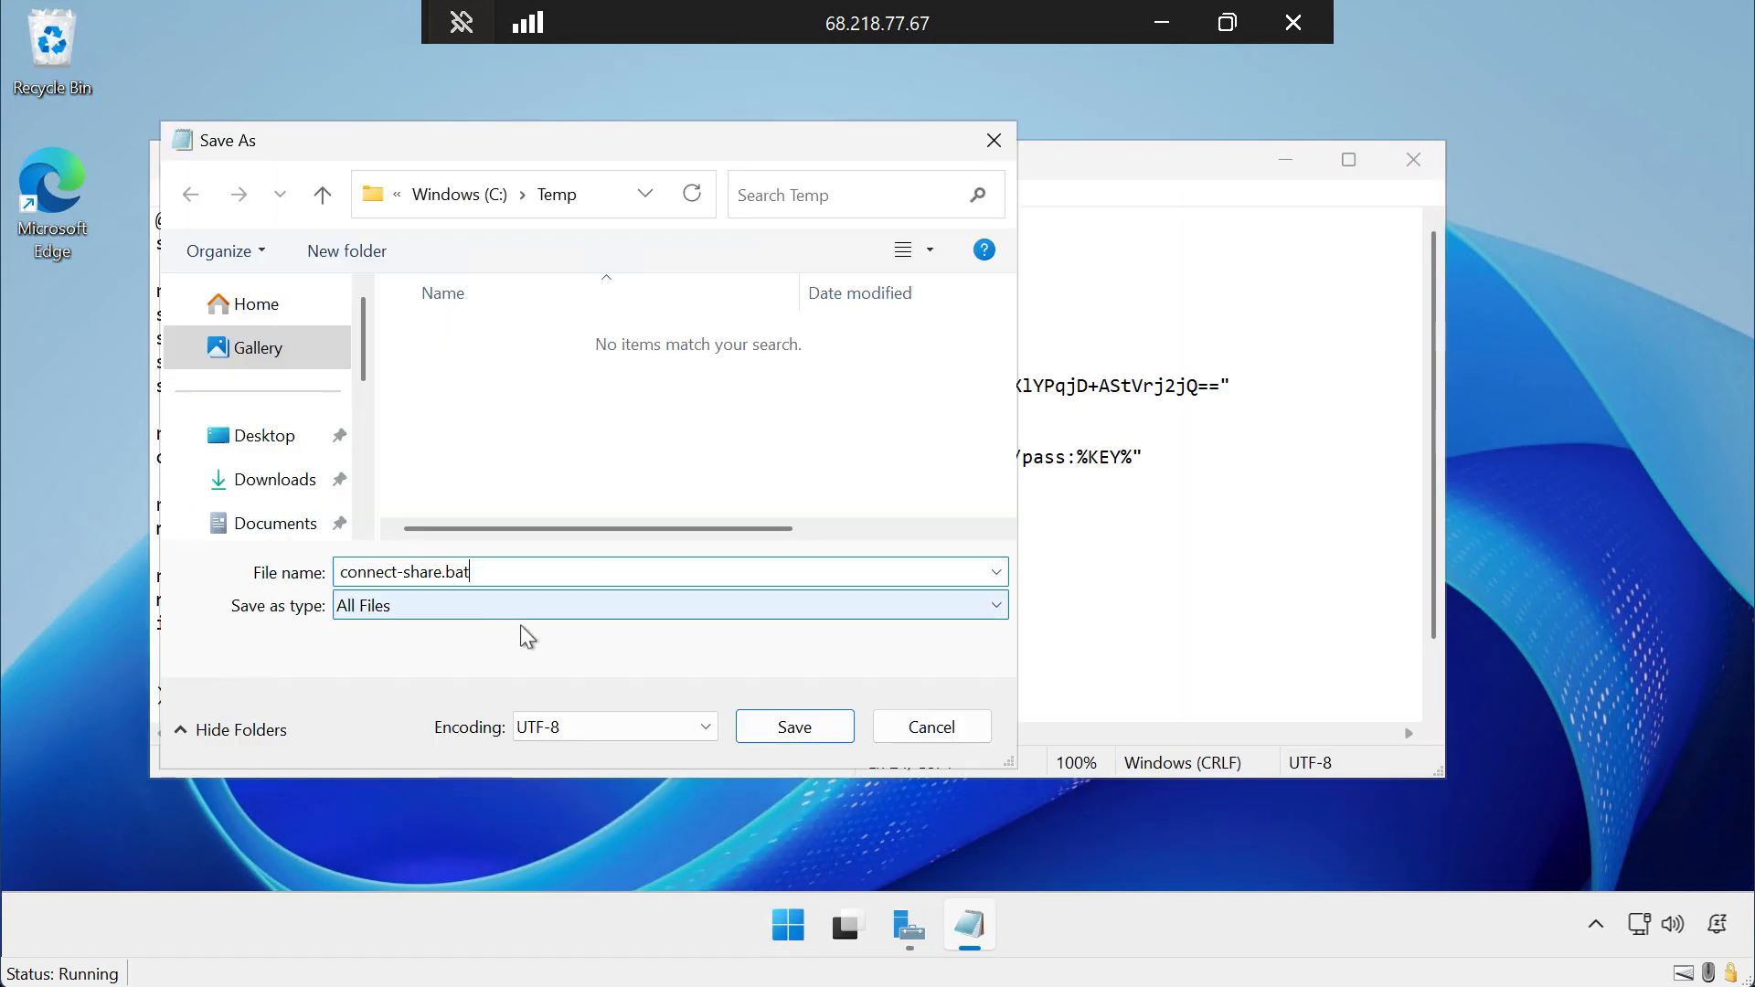
left_click(777, 728)
key("alt+F4")
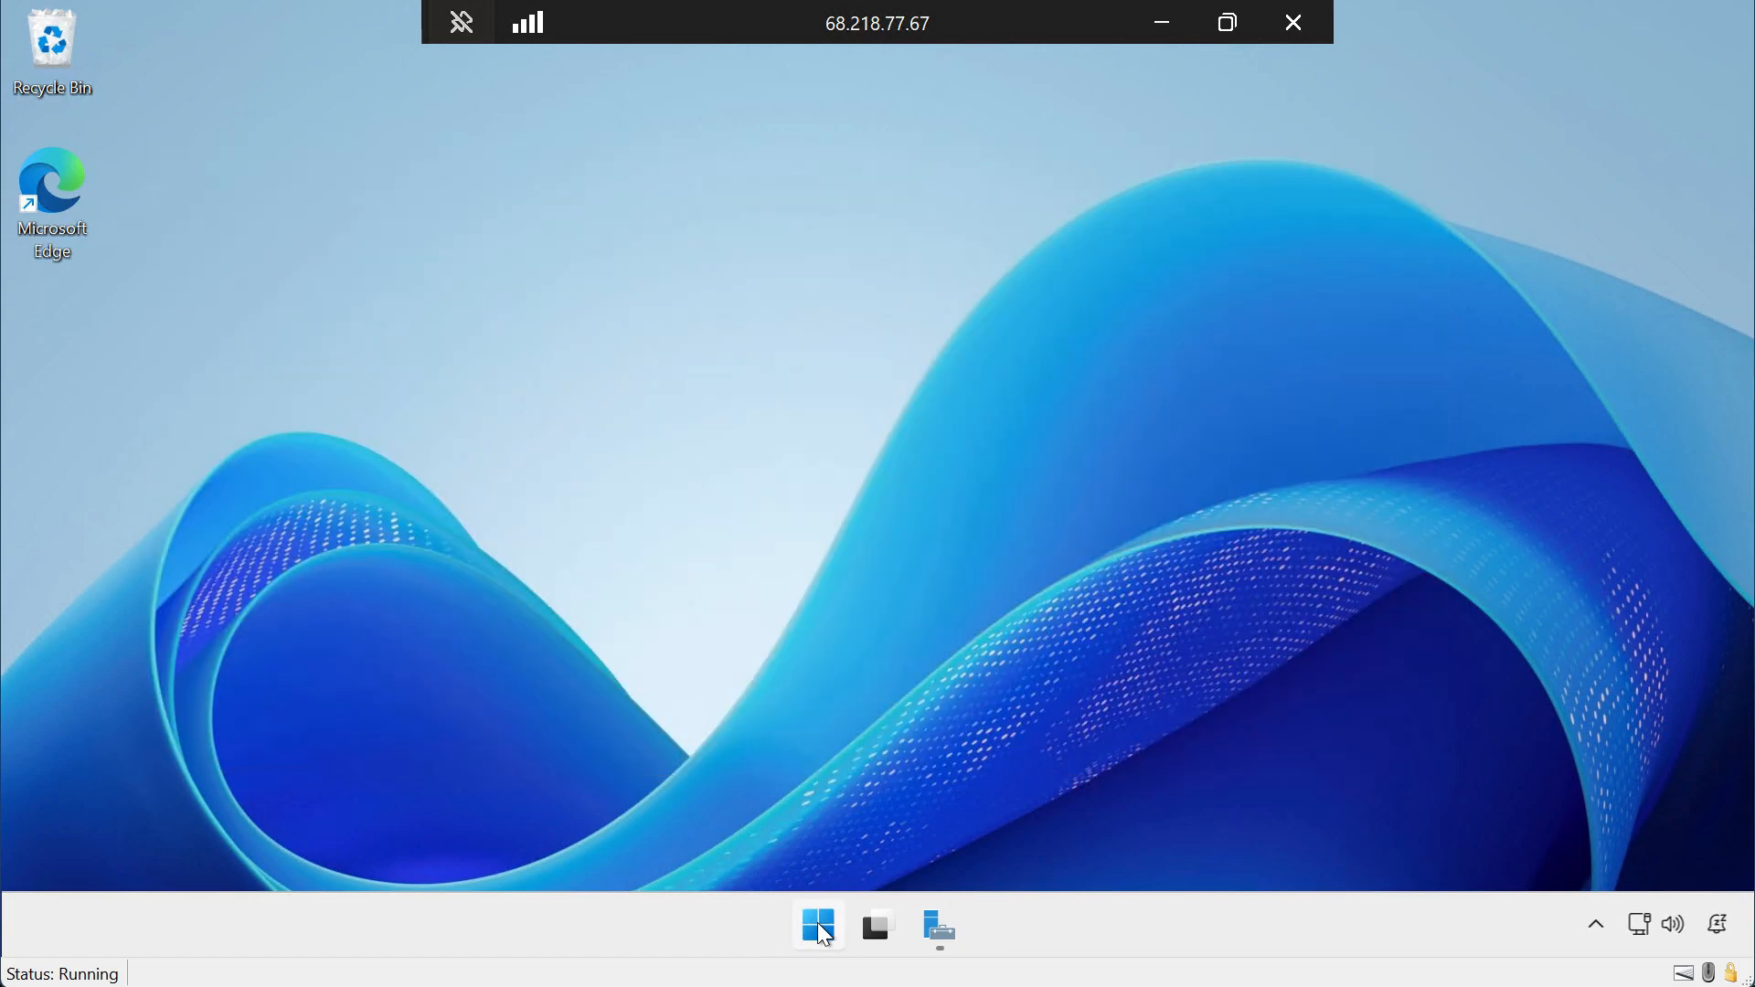
Open an administrator PowerShell terminal in C:\temp, list the folder and run connect-share.bat.
right_click(817, 924)
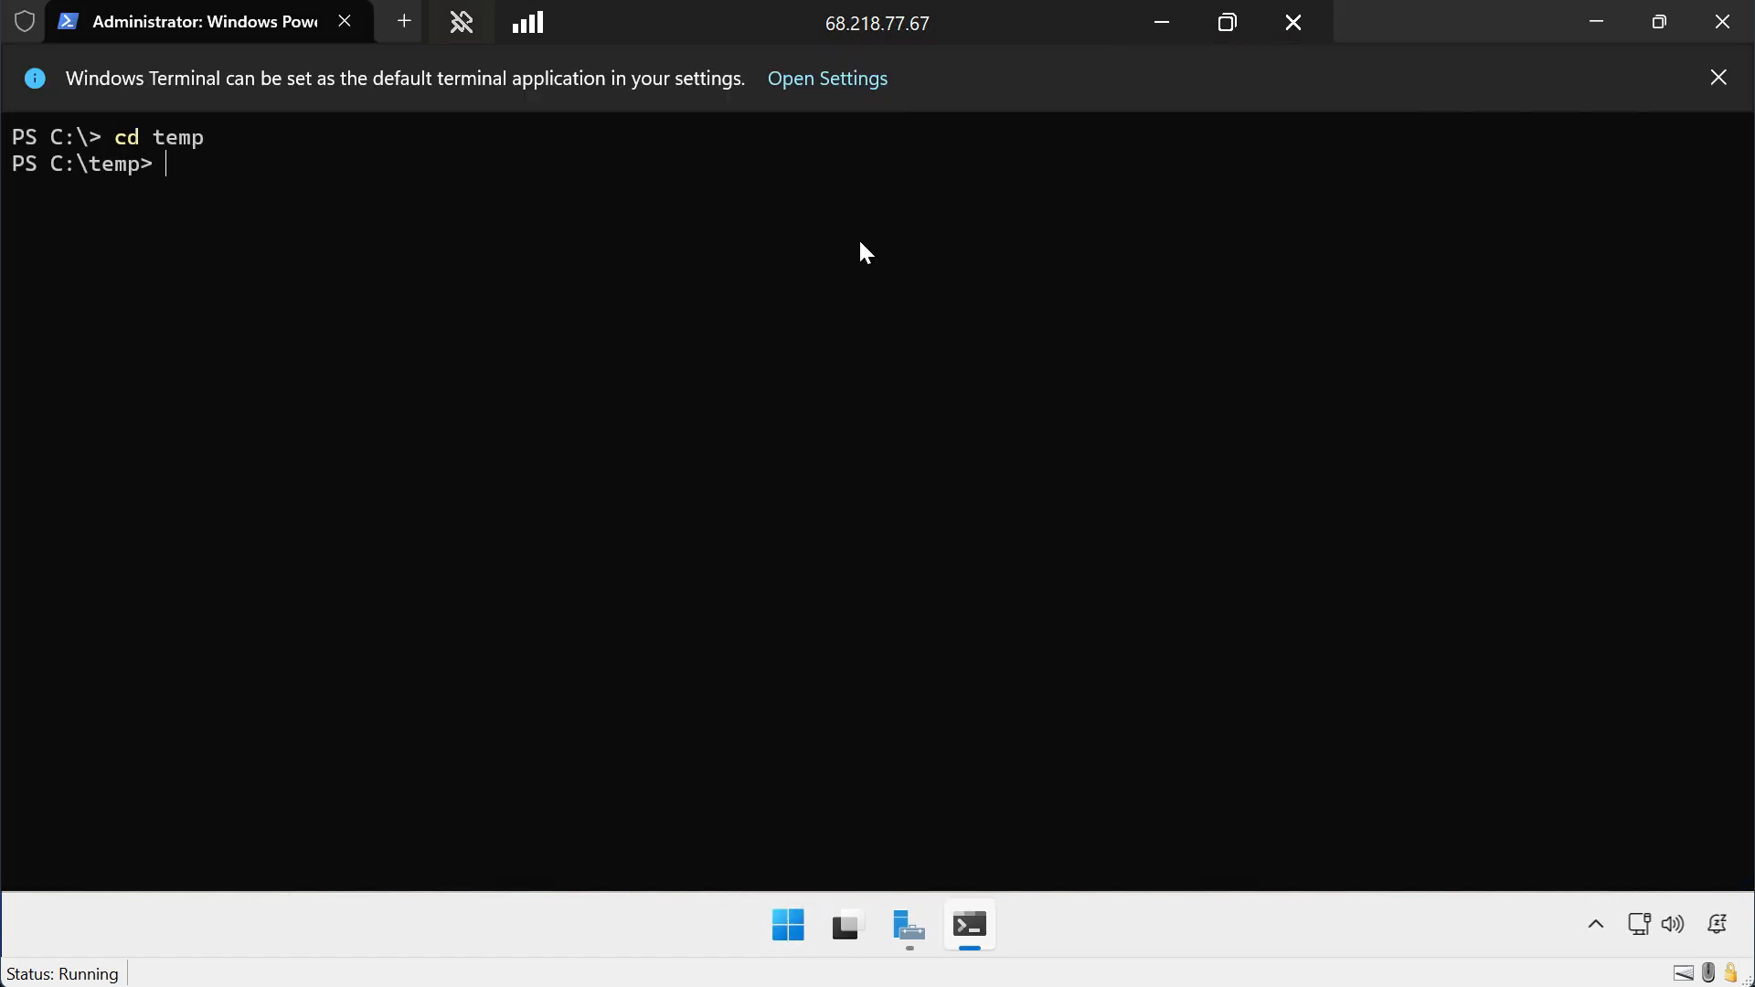
type("dir")
key("Return")
type(".\\connect-share.bat")
key("Return")
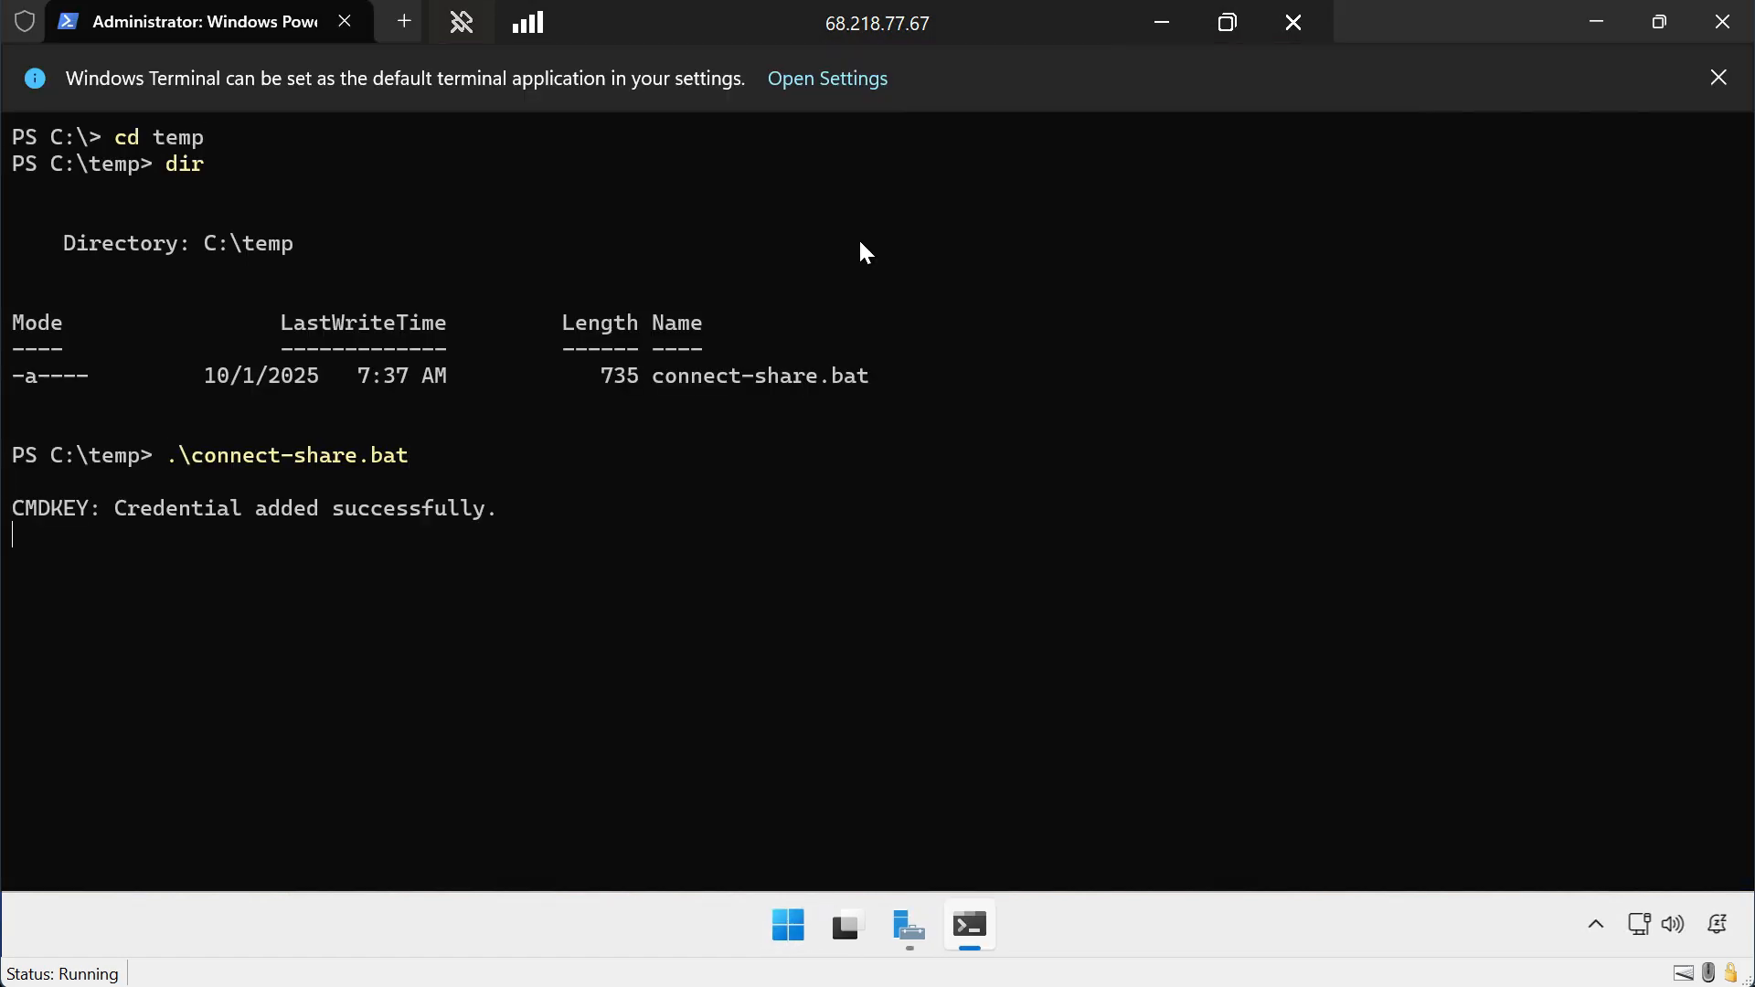
Open the mapped zavafileshare drive in File Explorer and create a folder named EXAMPLE-FOLDER in it.
left_click(788, 926)
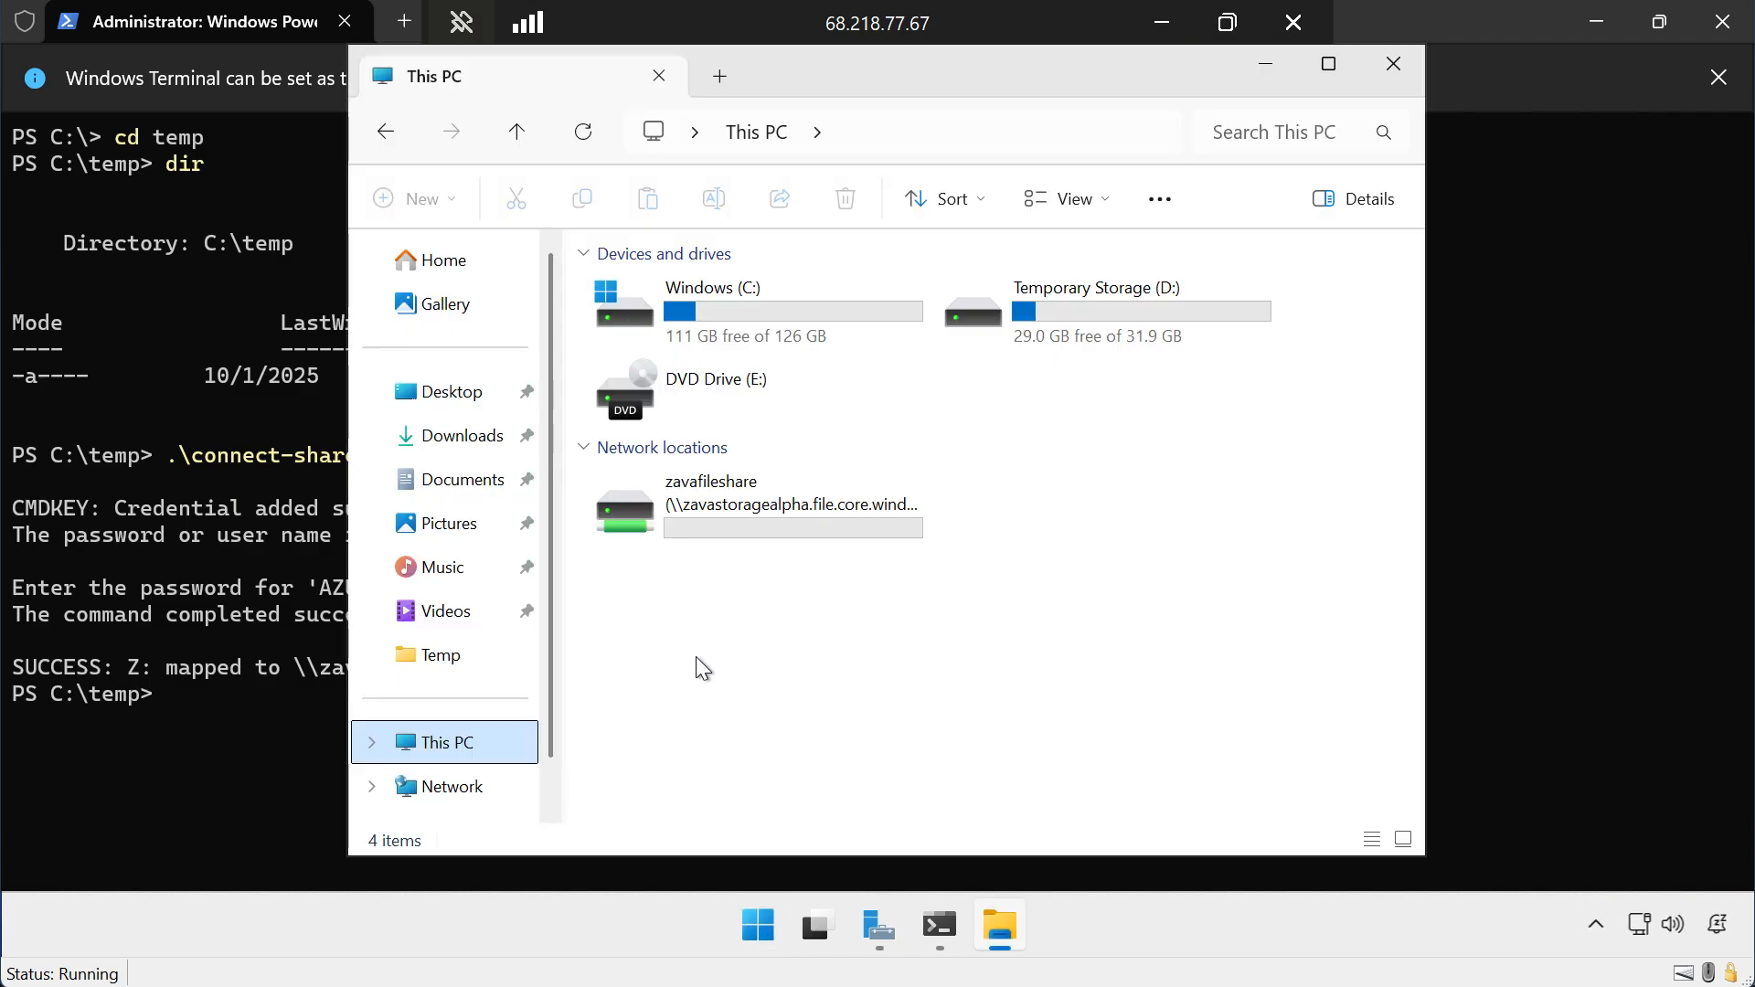
double_click(731, 502)
right_click(777, 580)
mouse_move(970, 579)
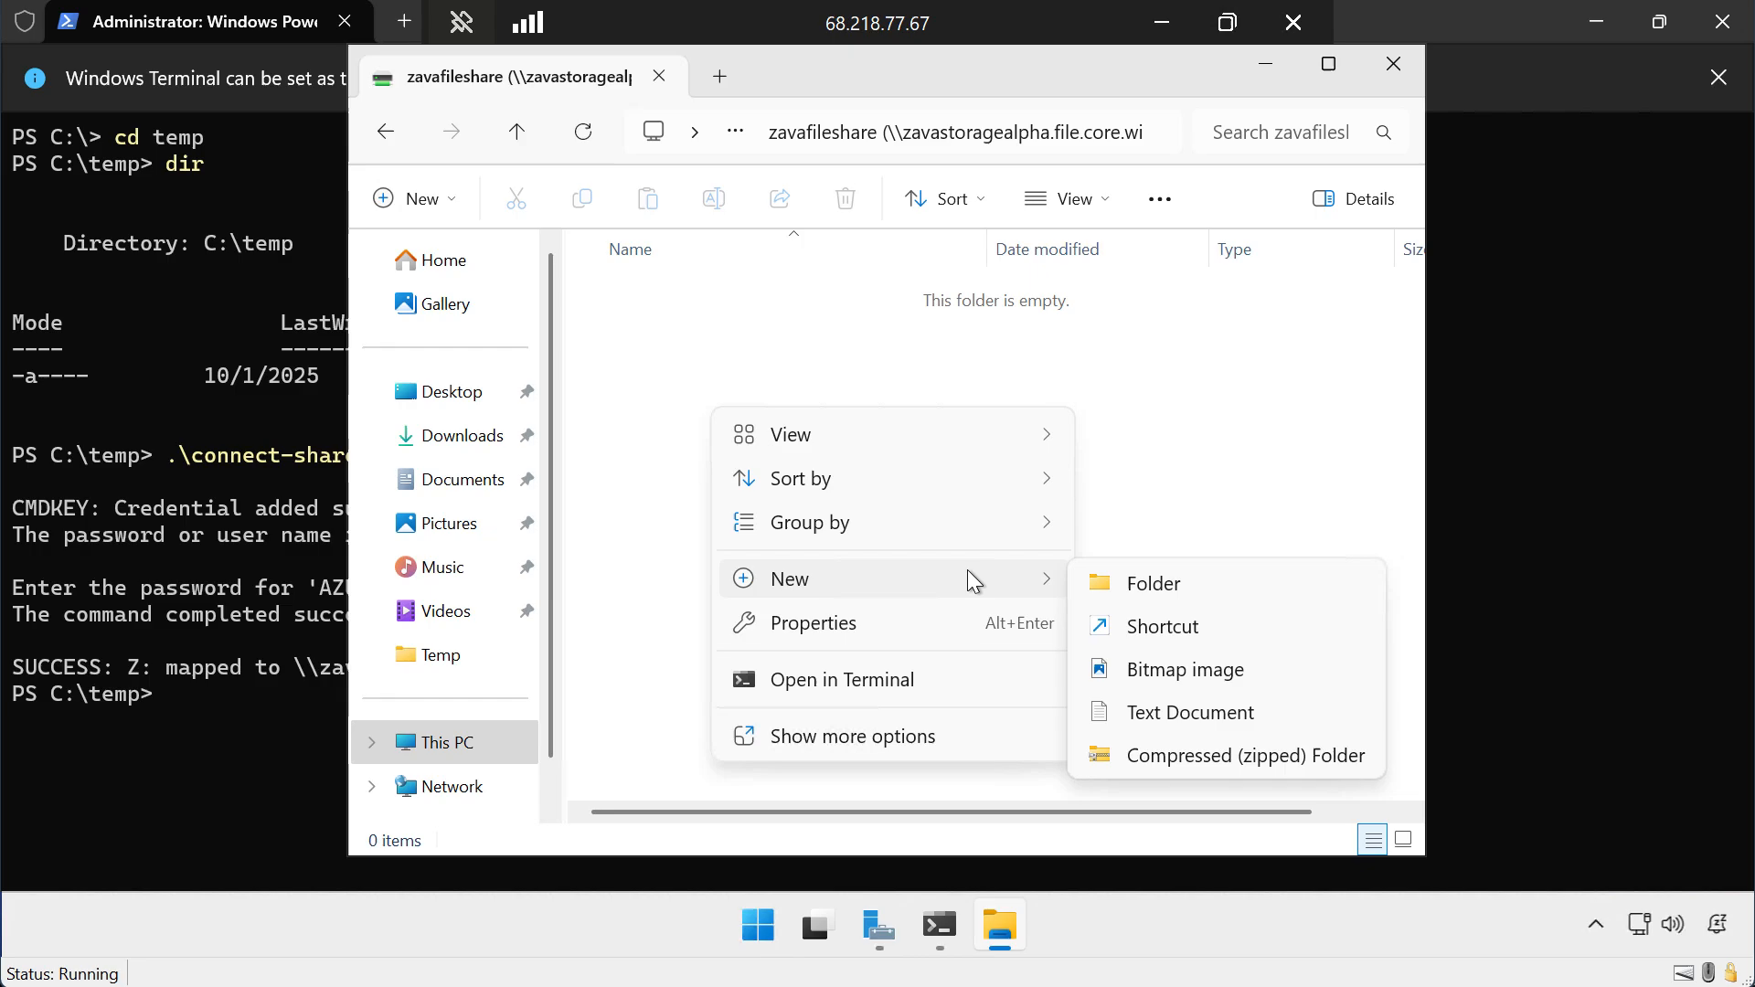
left_click(1114, 590)
type("EXAMPLE-FOLDER")
key("Return")
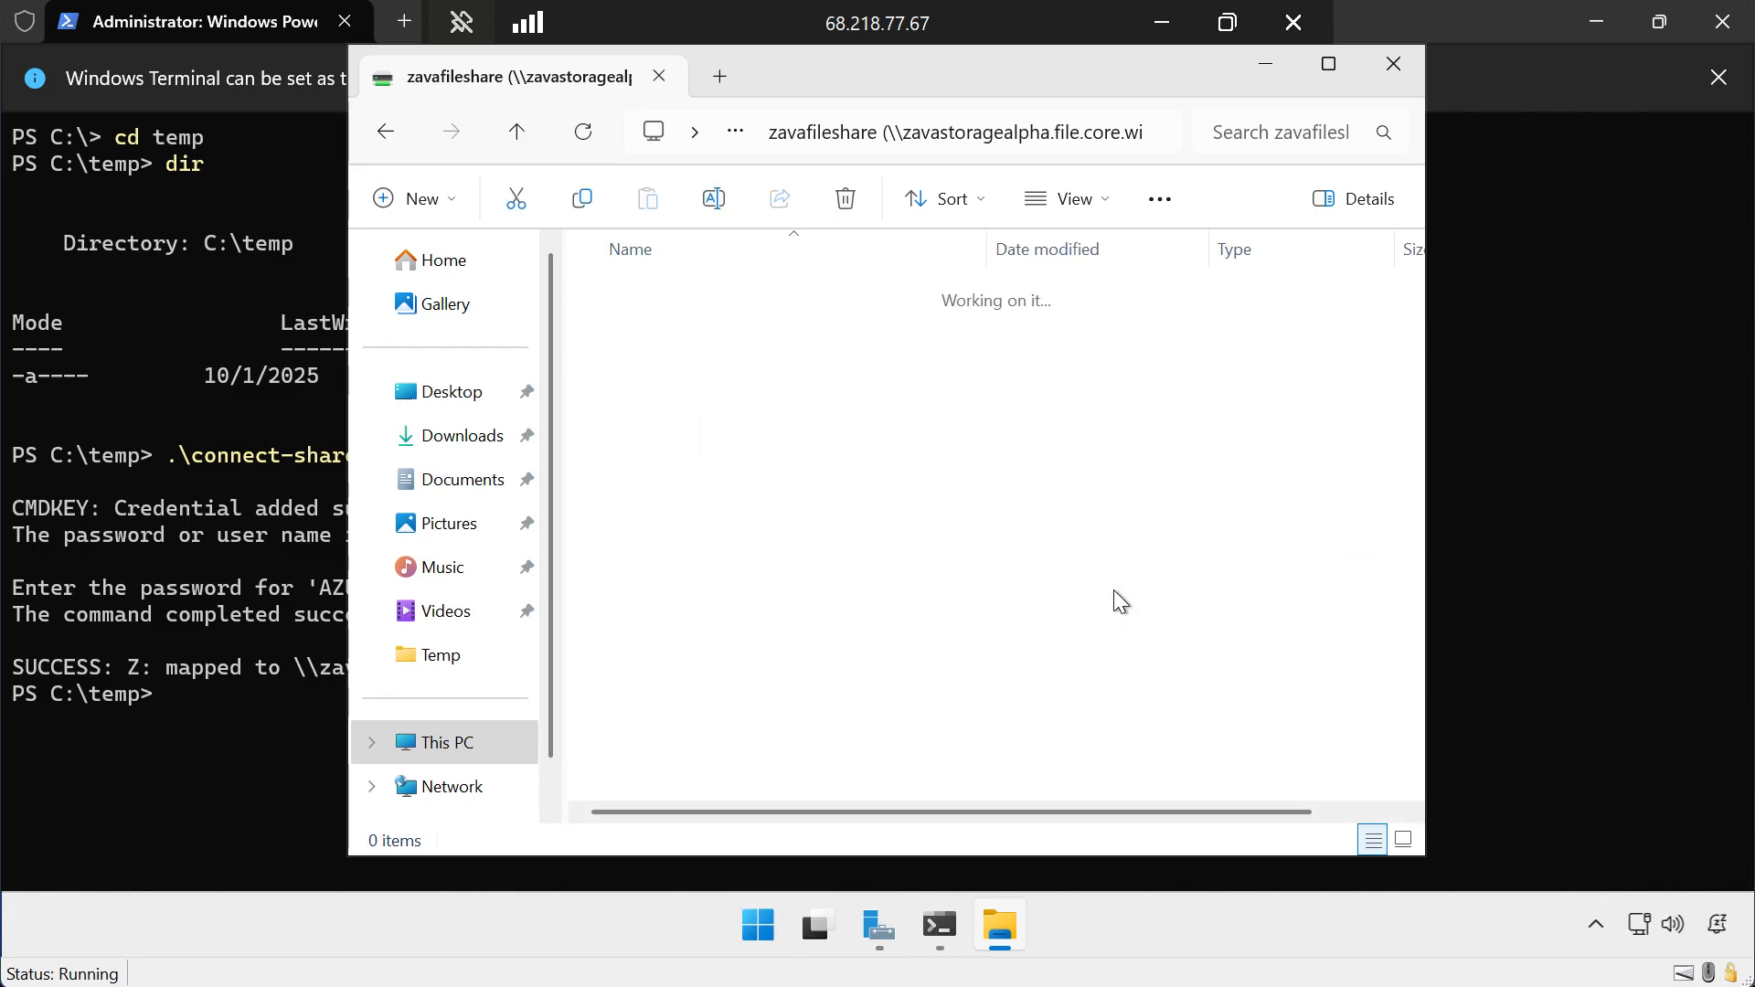
Create a text document named Hello-World in EXAMPLE-FOLDER, enter "Hello World" as its content, save it and close it.
right_click(607, 332)
mouse_move(841, 554)
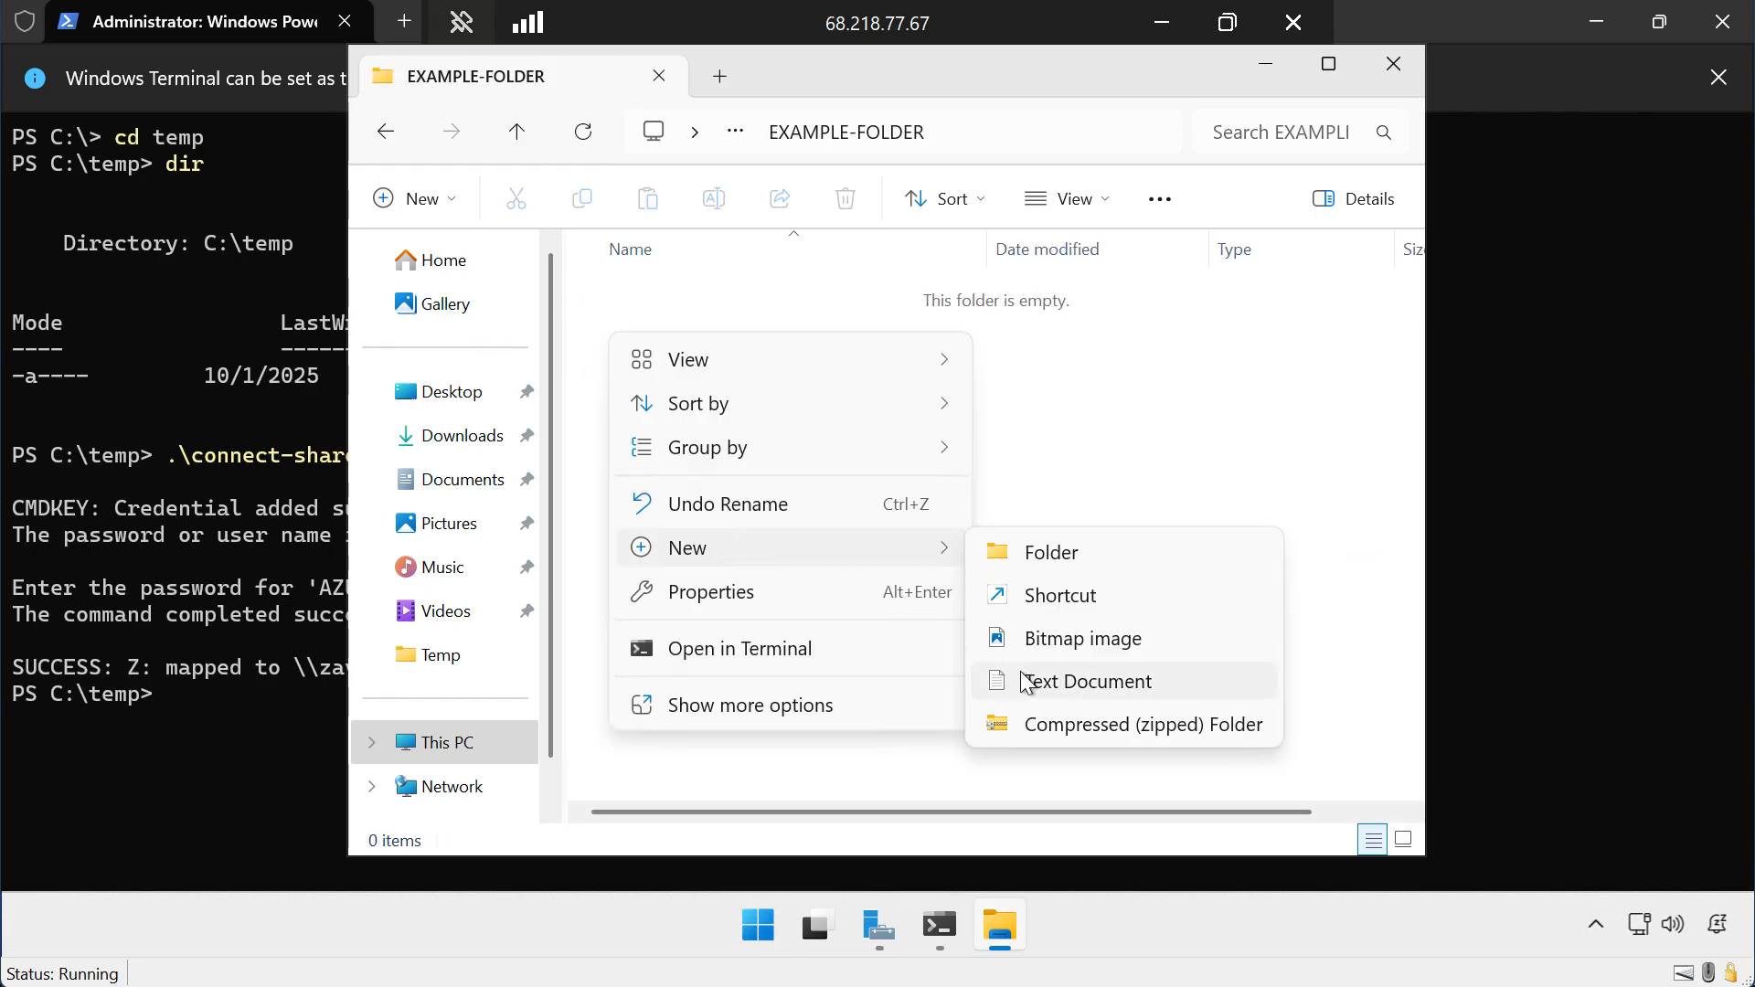
left_click(1020, 674)
type("Hello-World")
key("Return")
key("Return")
type("Hello World")
key("ctrl+s")
key("alt+F4")
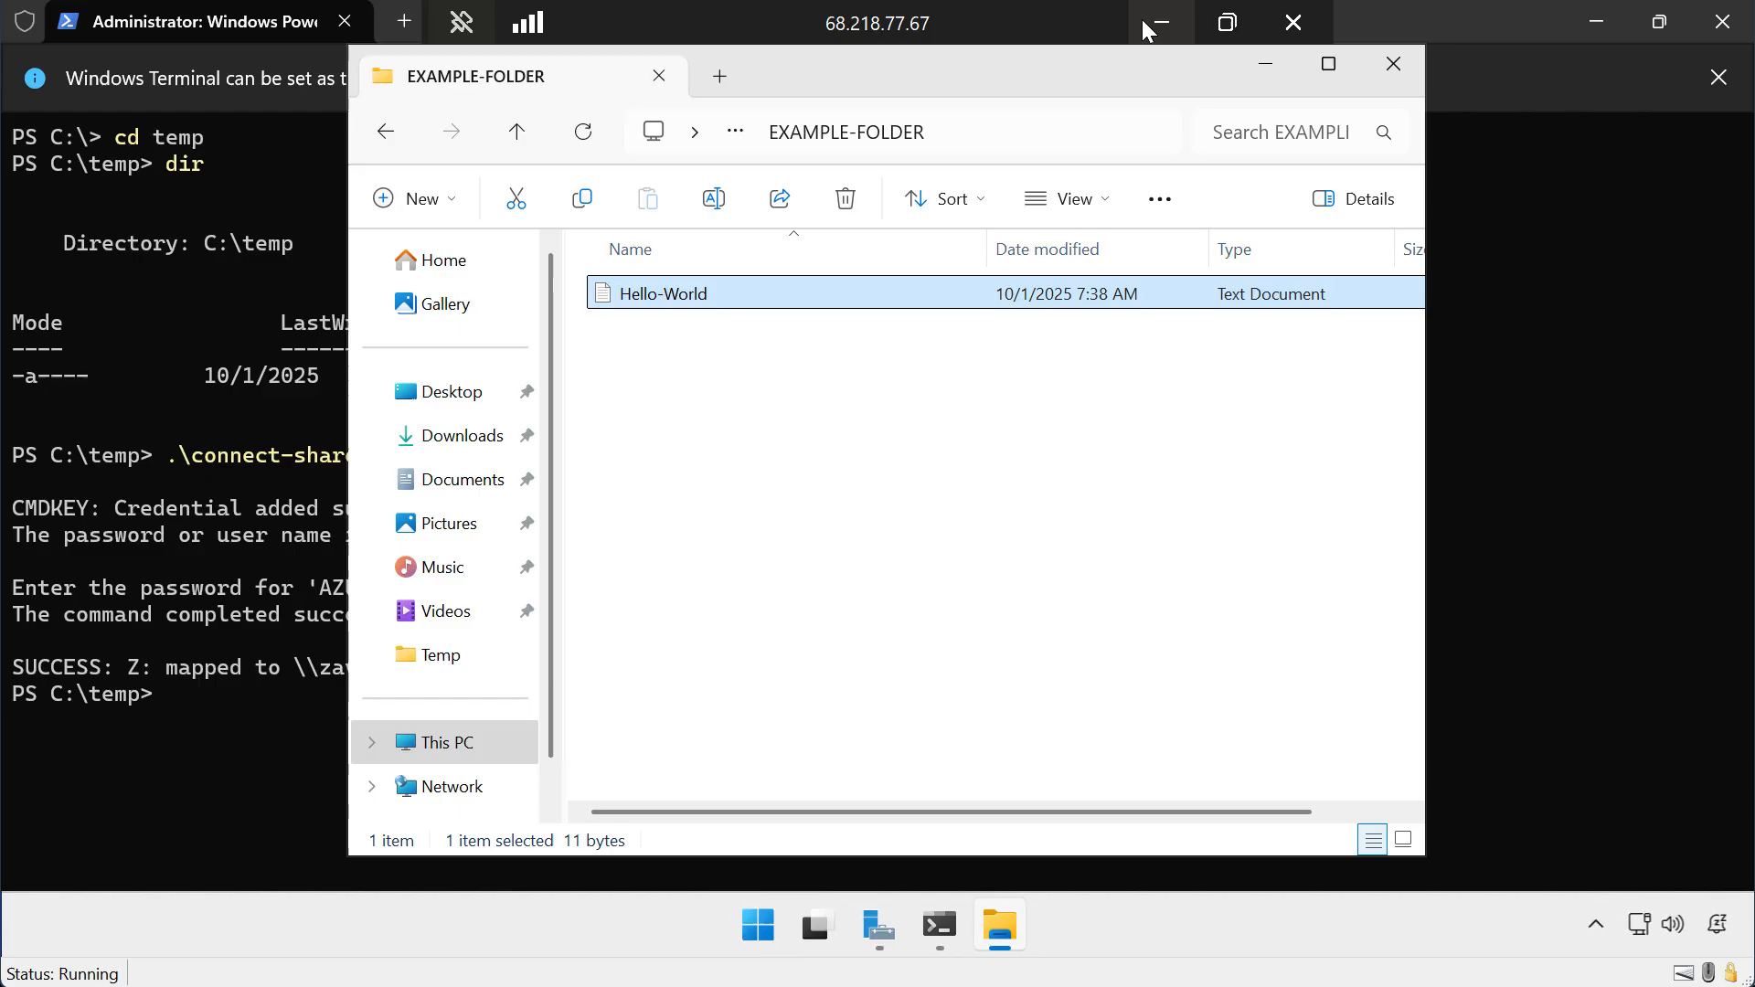
Leave the remote session, switch to the Azure portal in Edge and open zavafileshare from the zavastoragealpha storage account.
left_click(1146, 24)
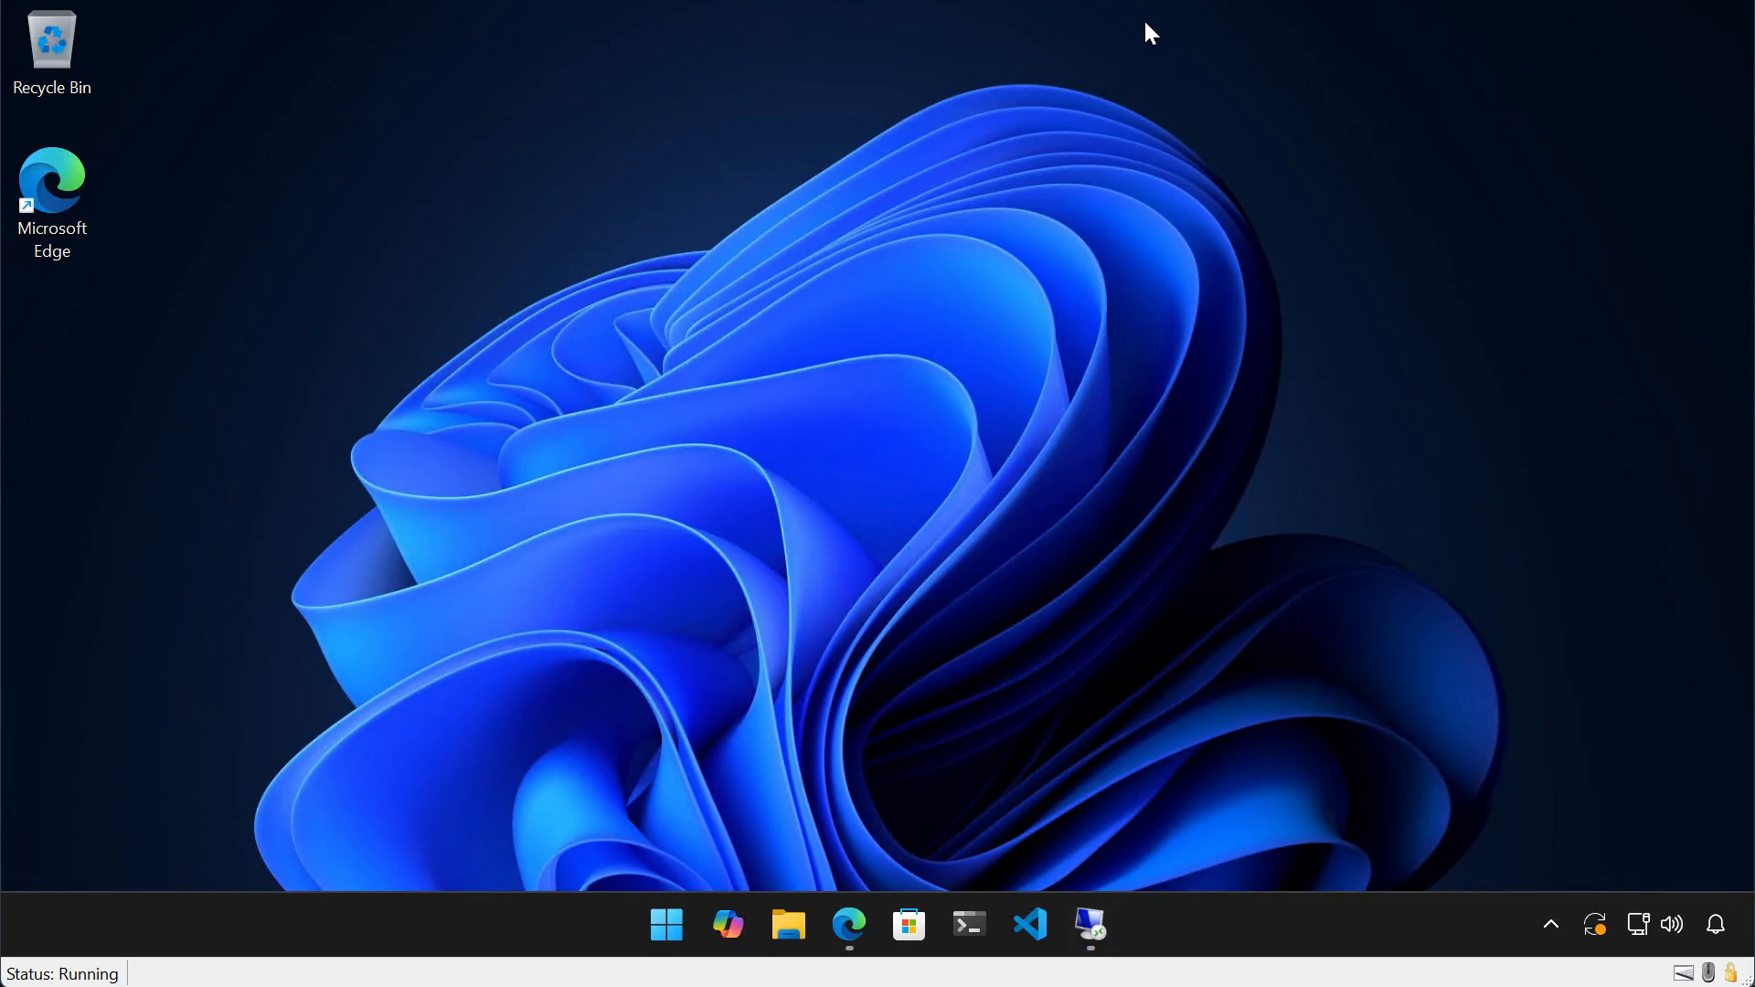
left_click(830, 926)
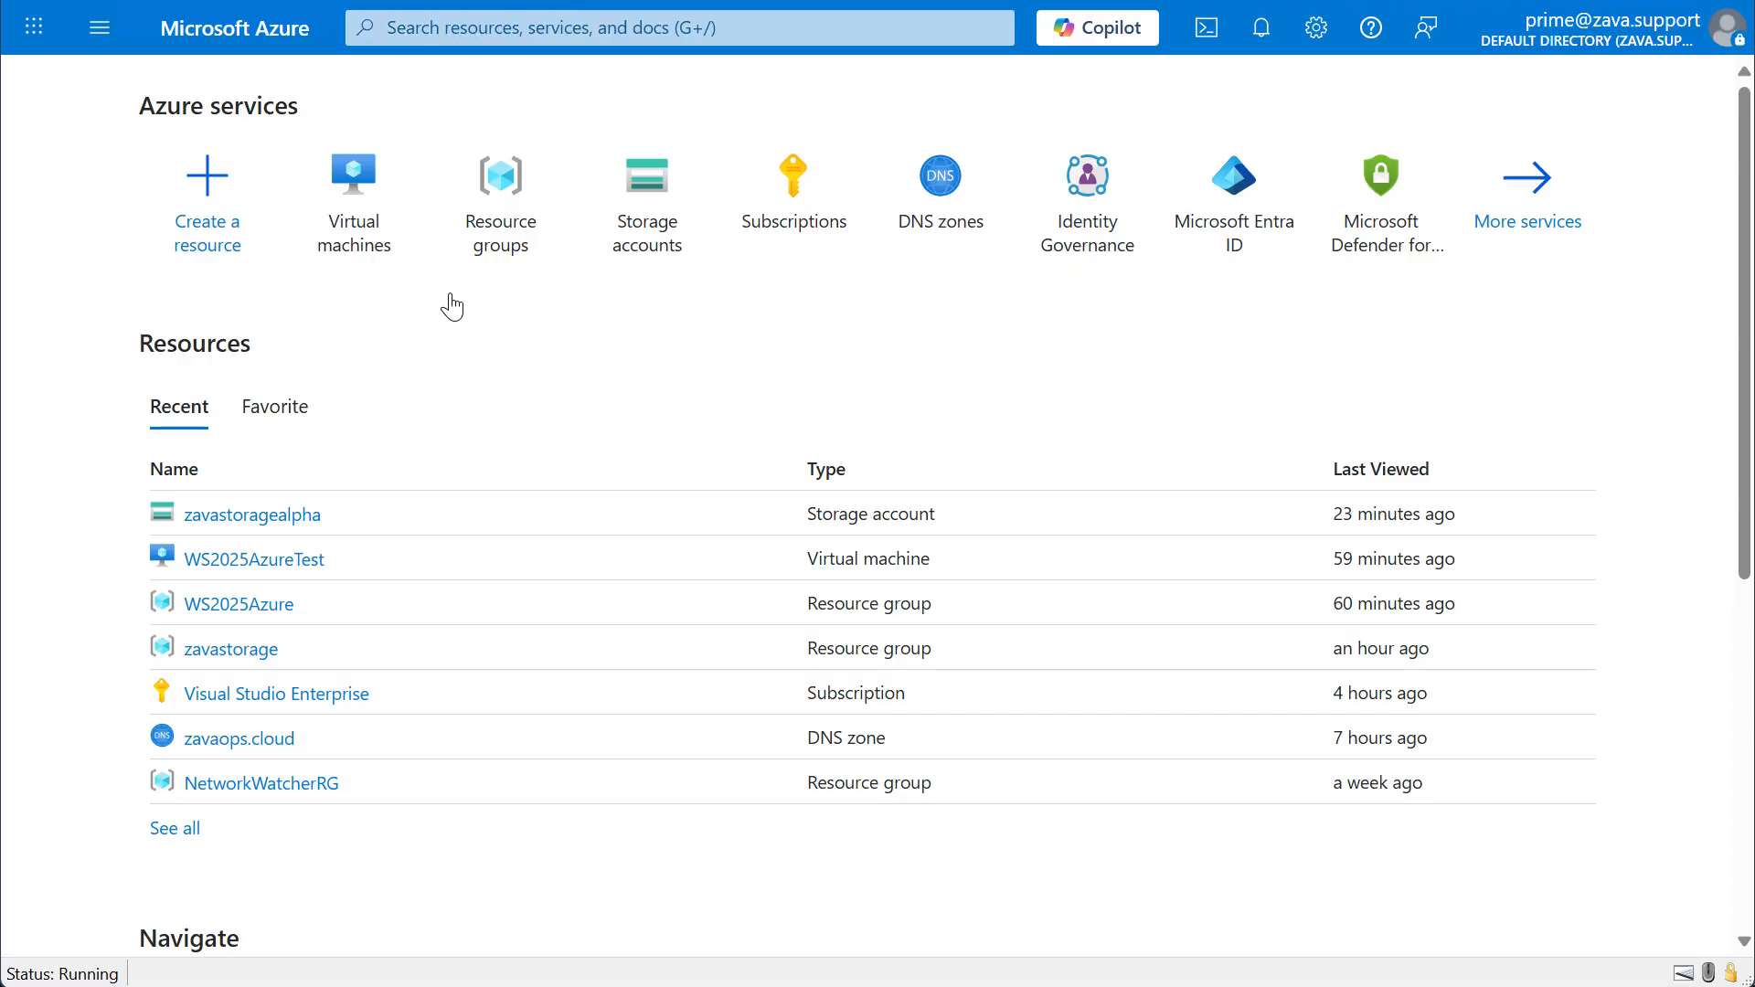
mouse_move(265, 519)
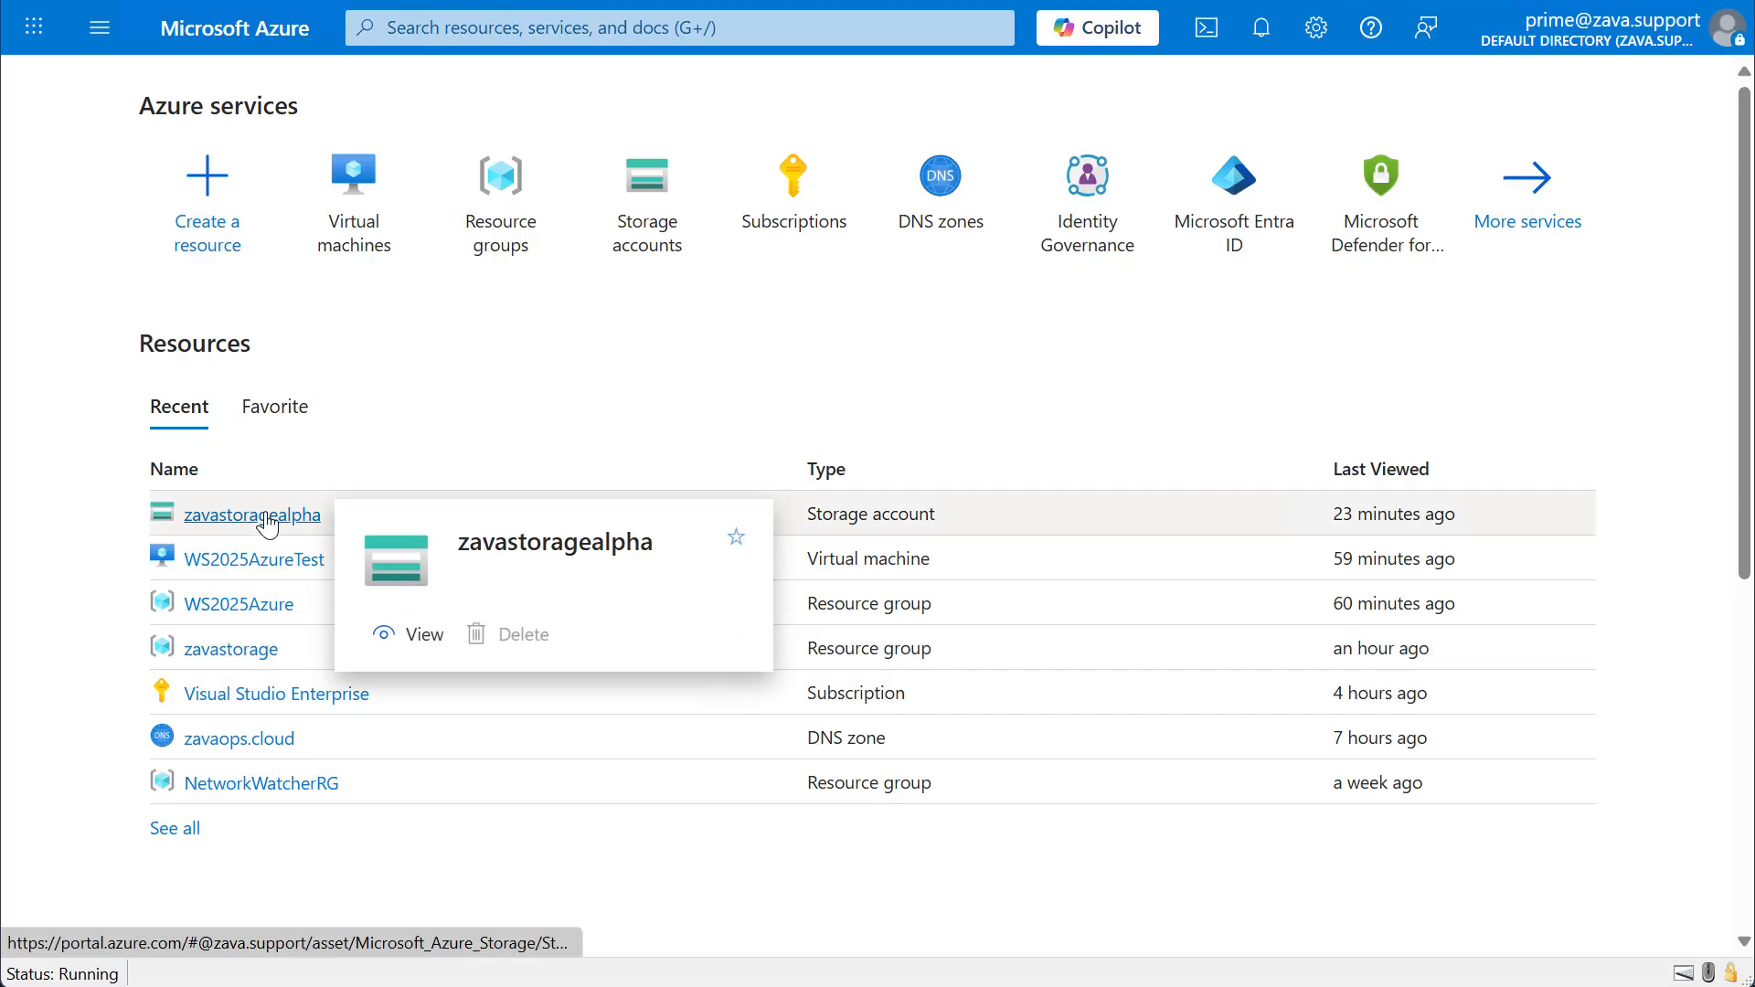
left_click(261, 516)
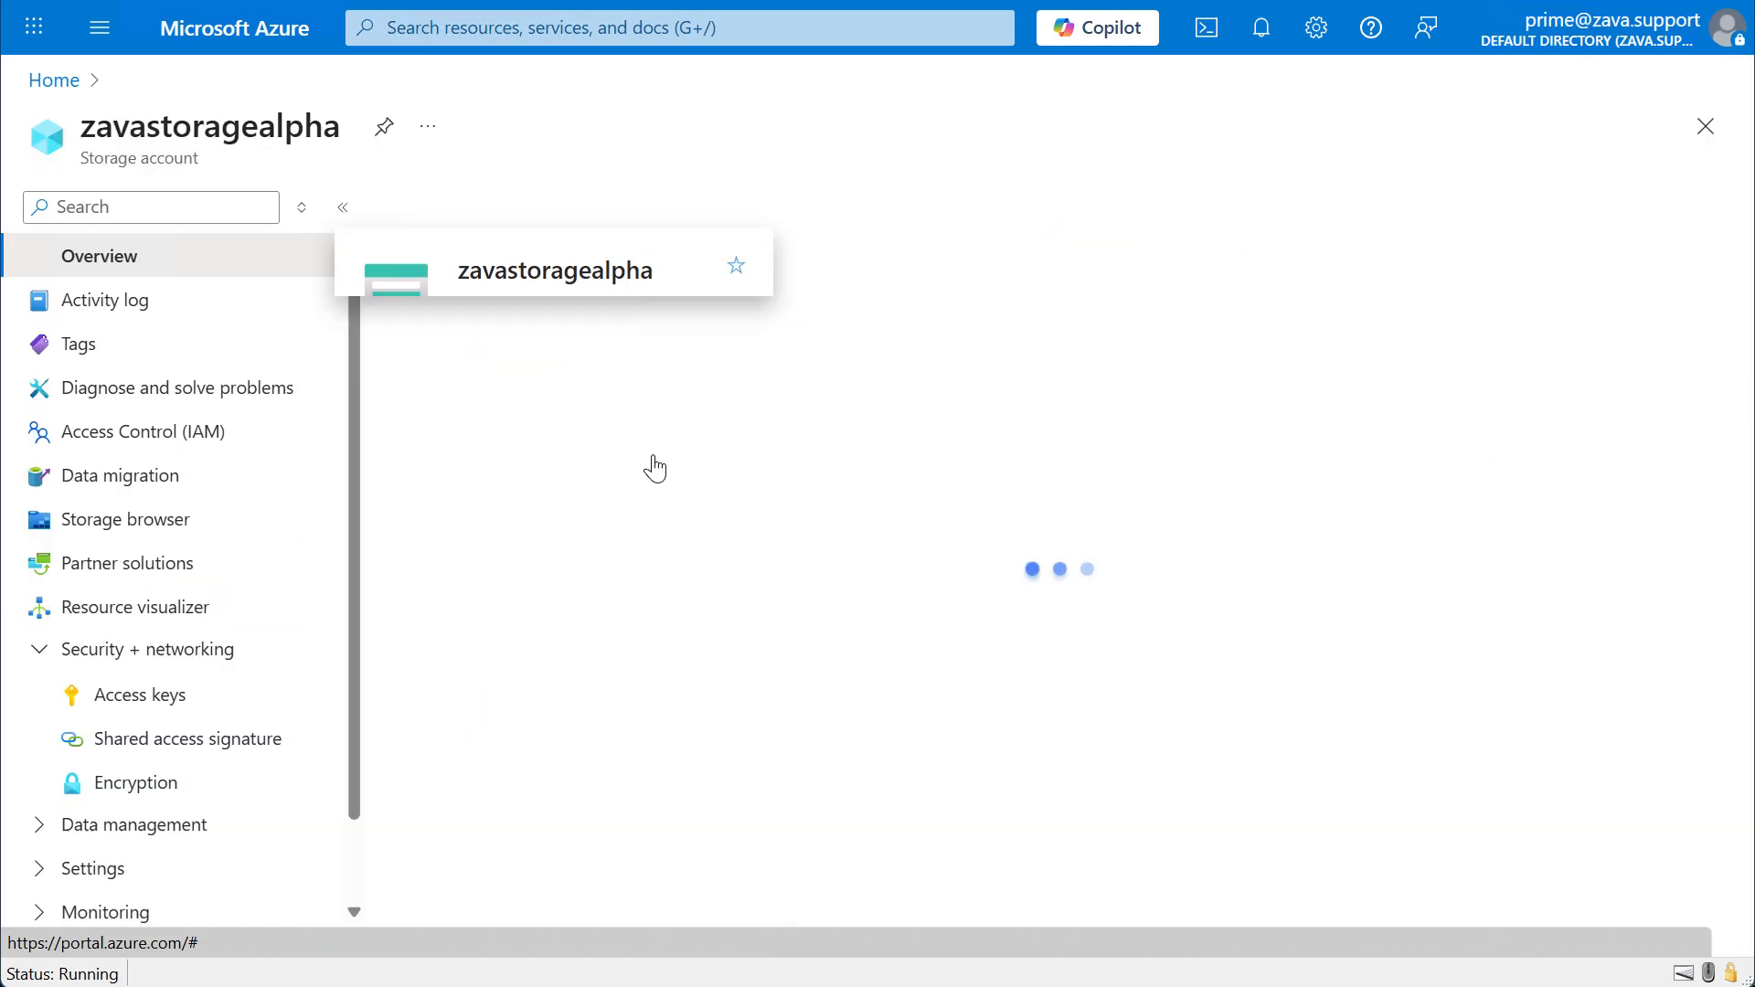
scroll(670, 501, "down", 2)
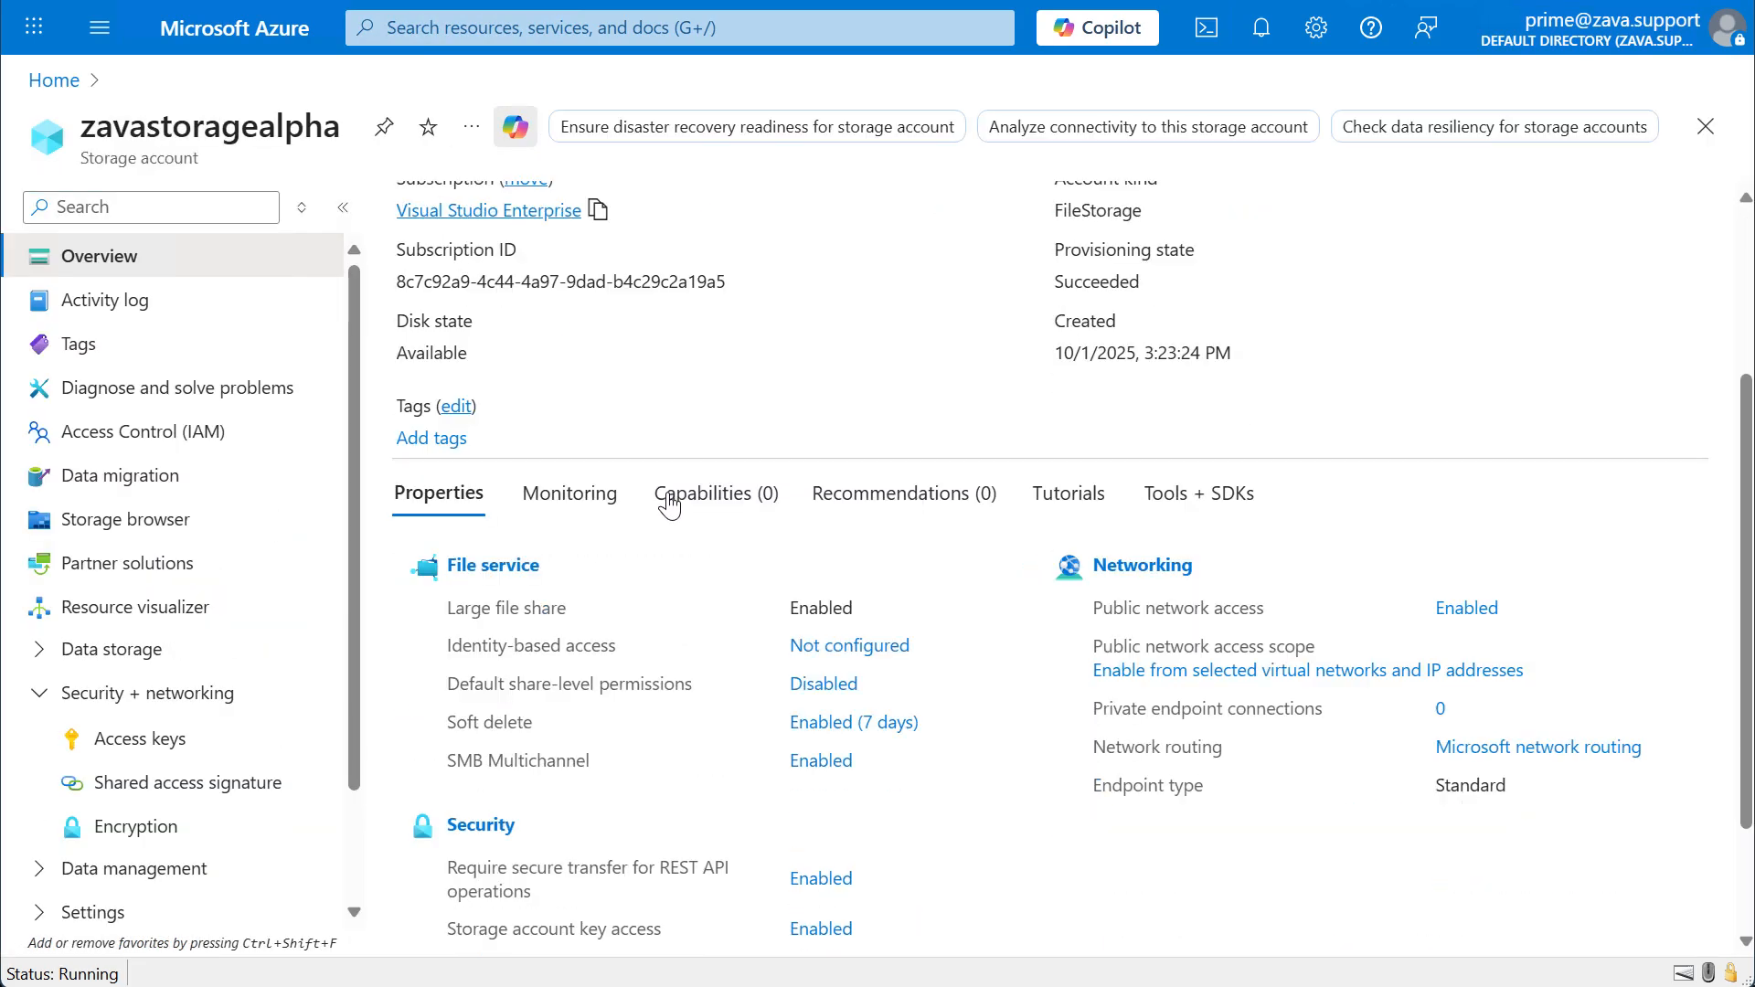
left_click(525, 569)
left_click(529, 575)
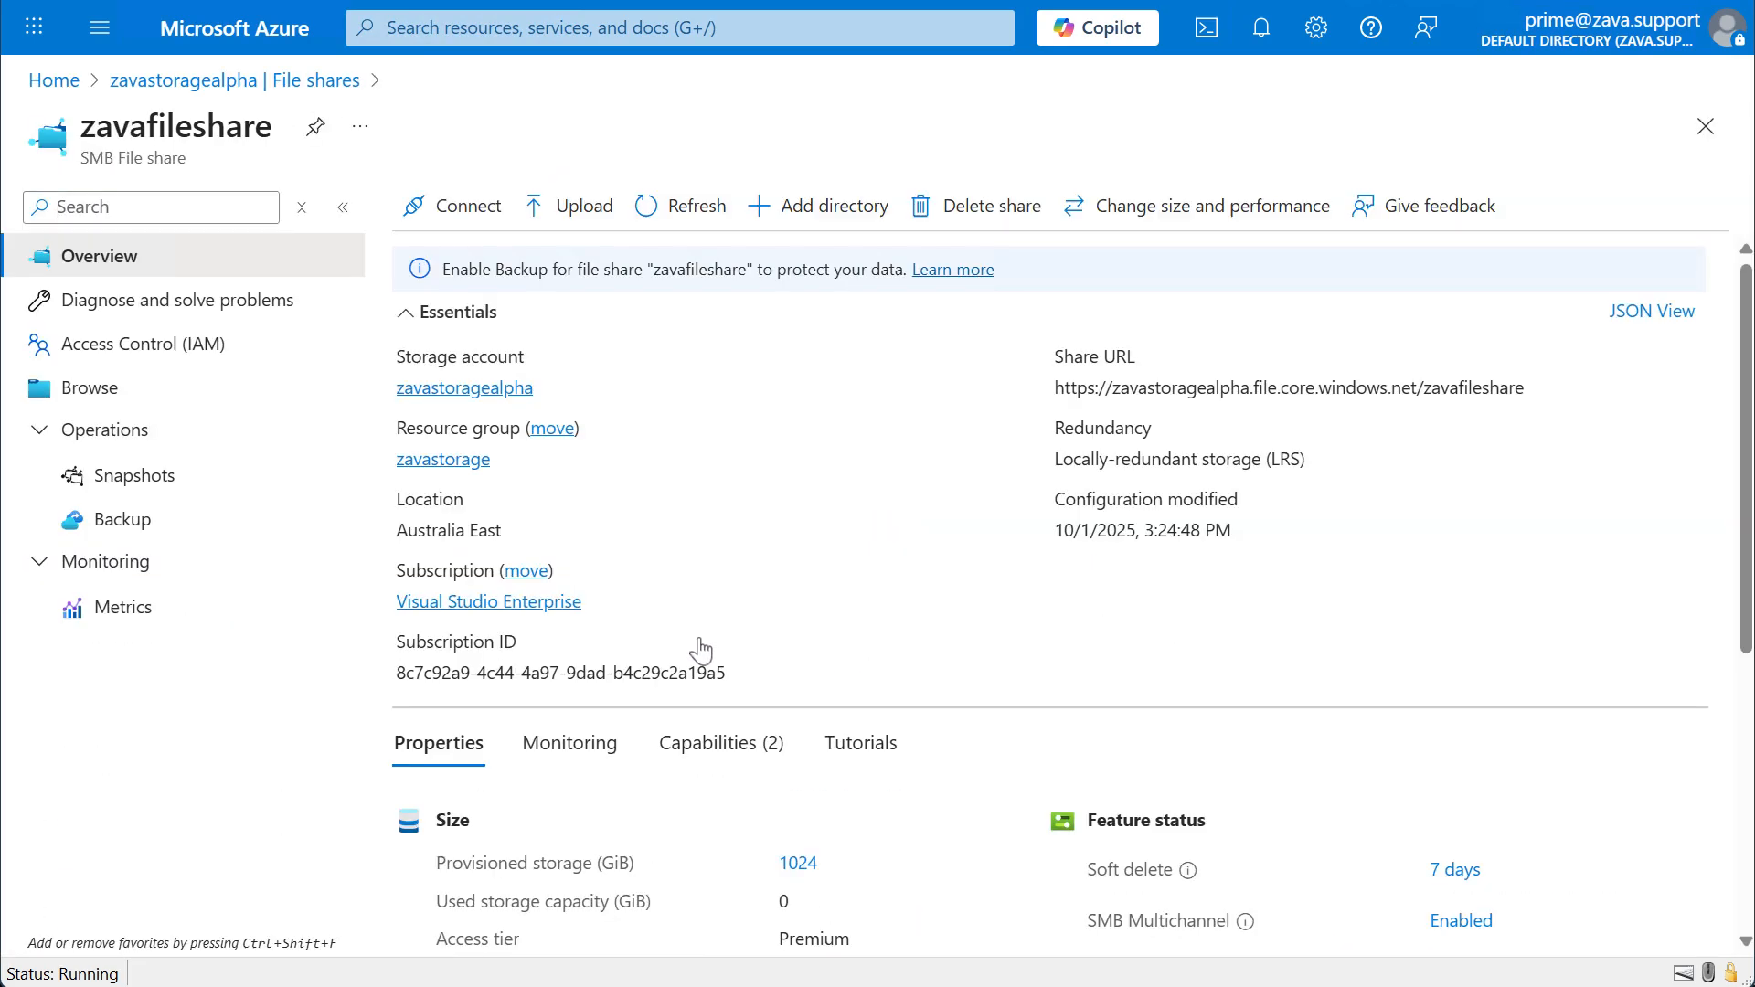
Browse the share's EXAMPLE-FOLDER directory and open the properties of Hello-World.txt.
left_click(117, 383)
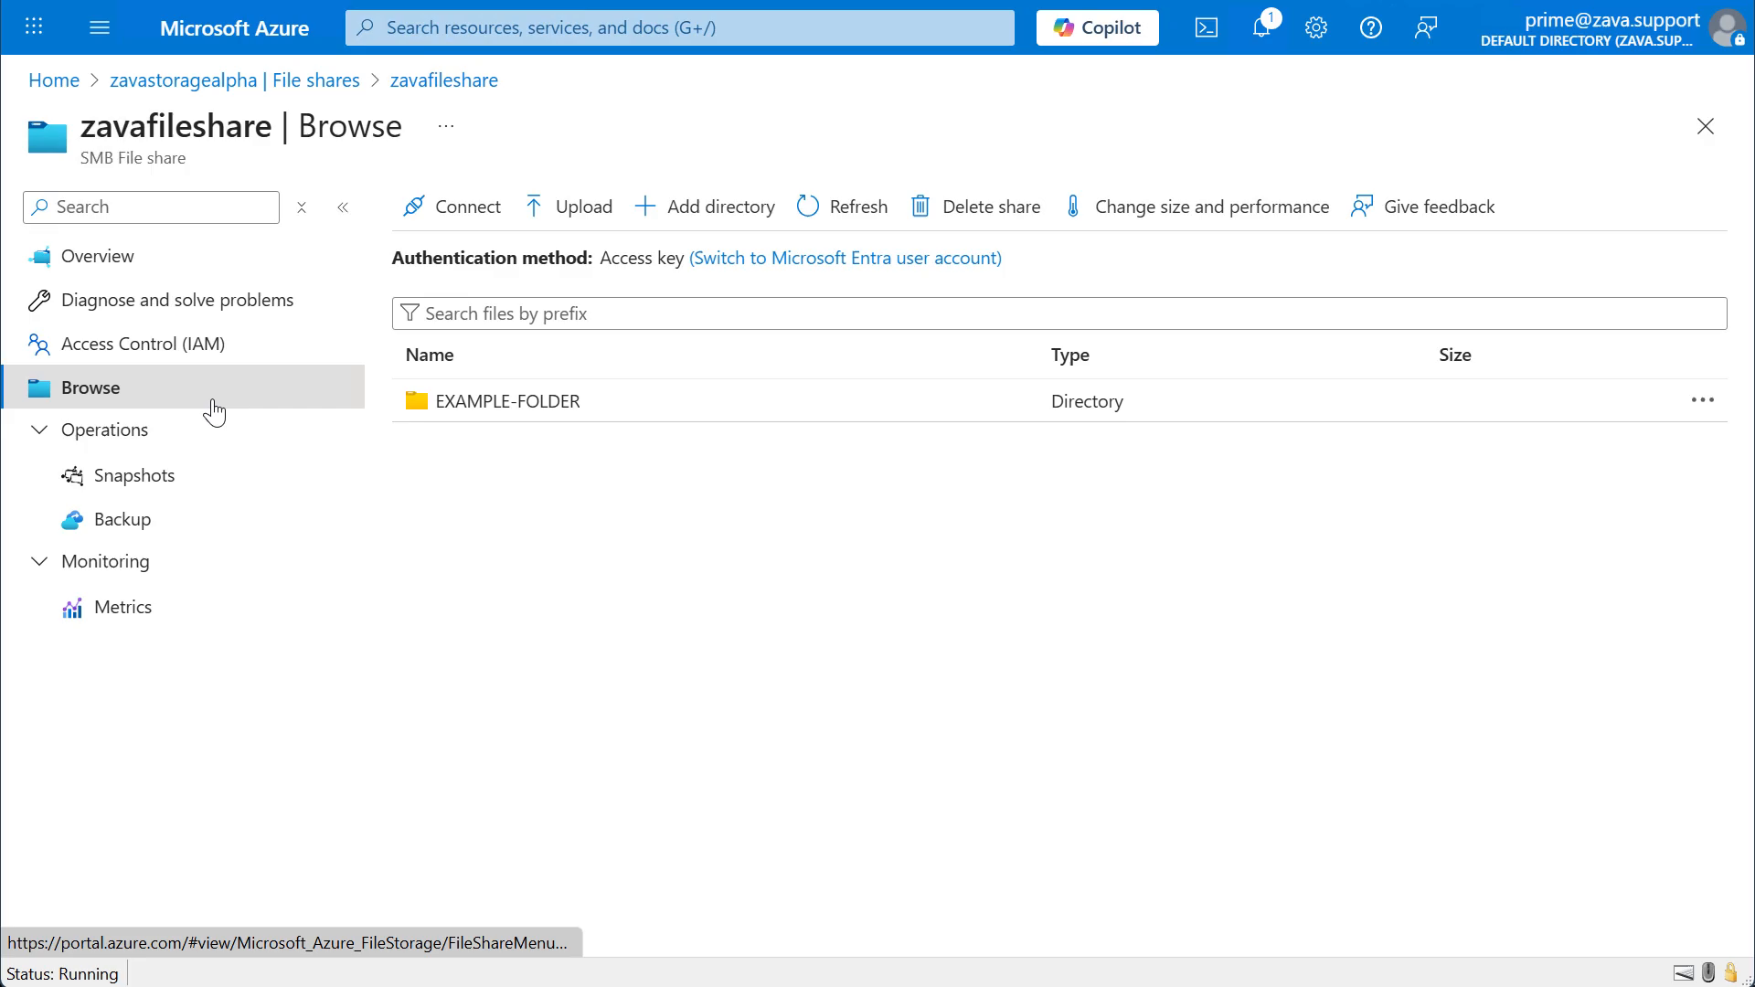
left_click(490, 403)
left_click(501, 446)
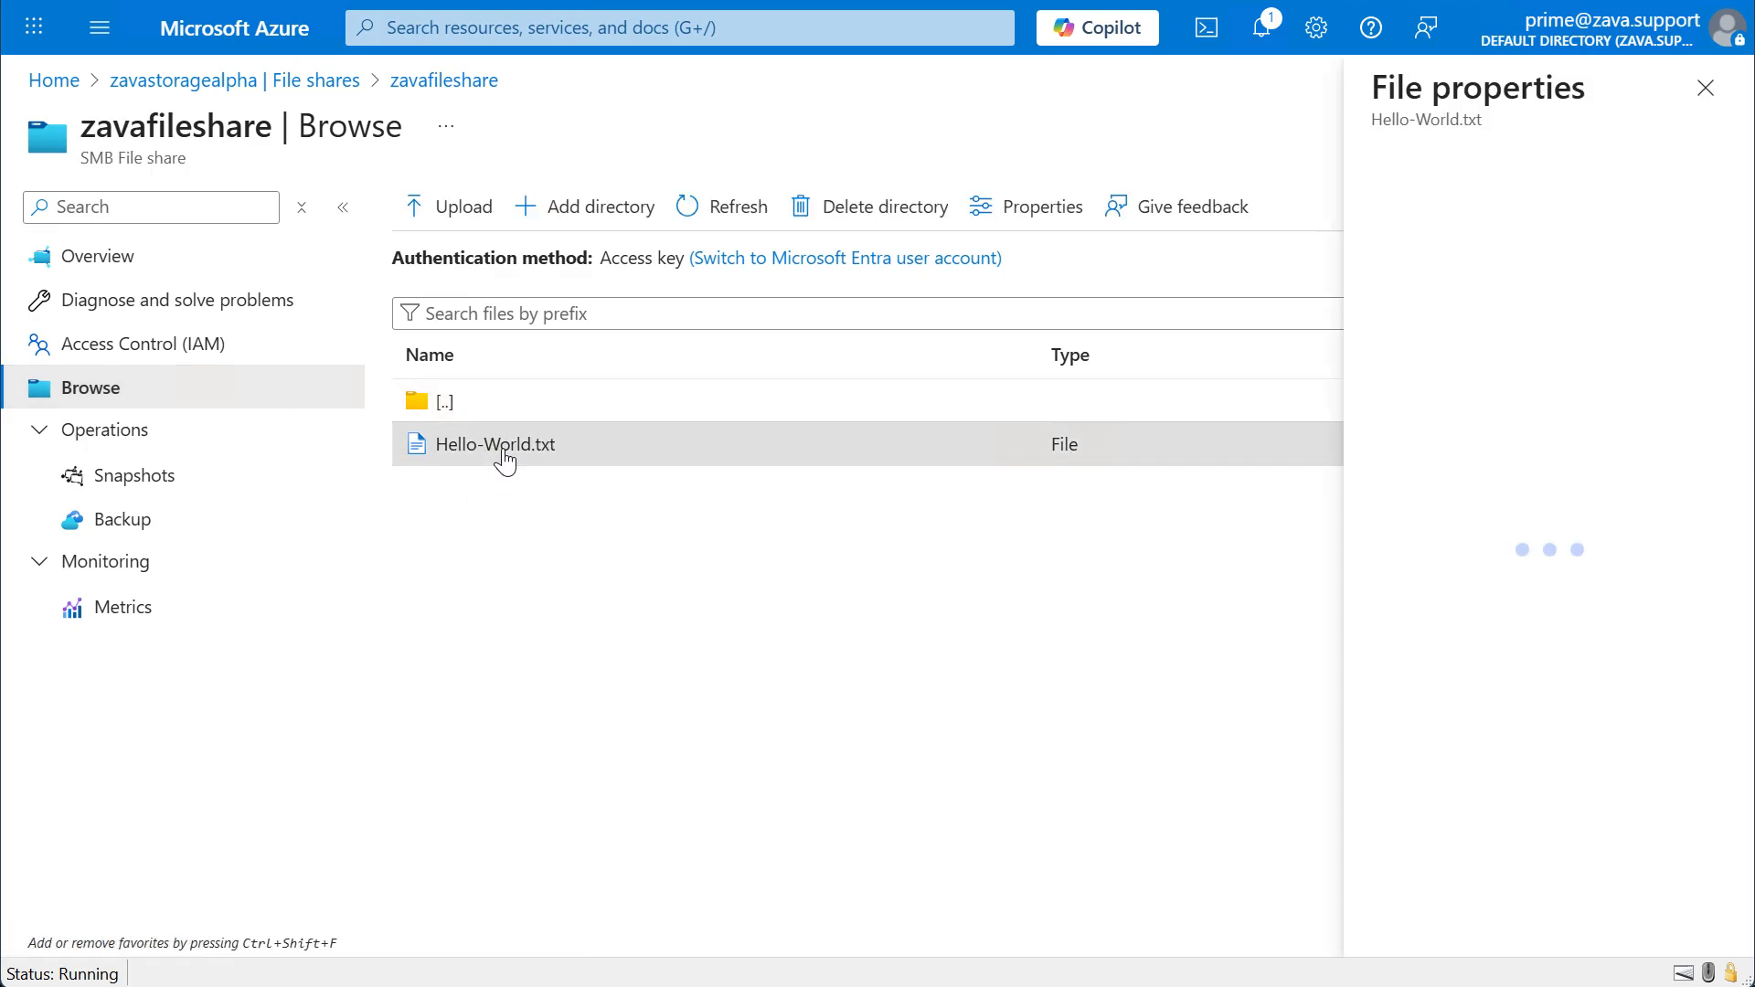